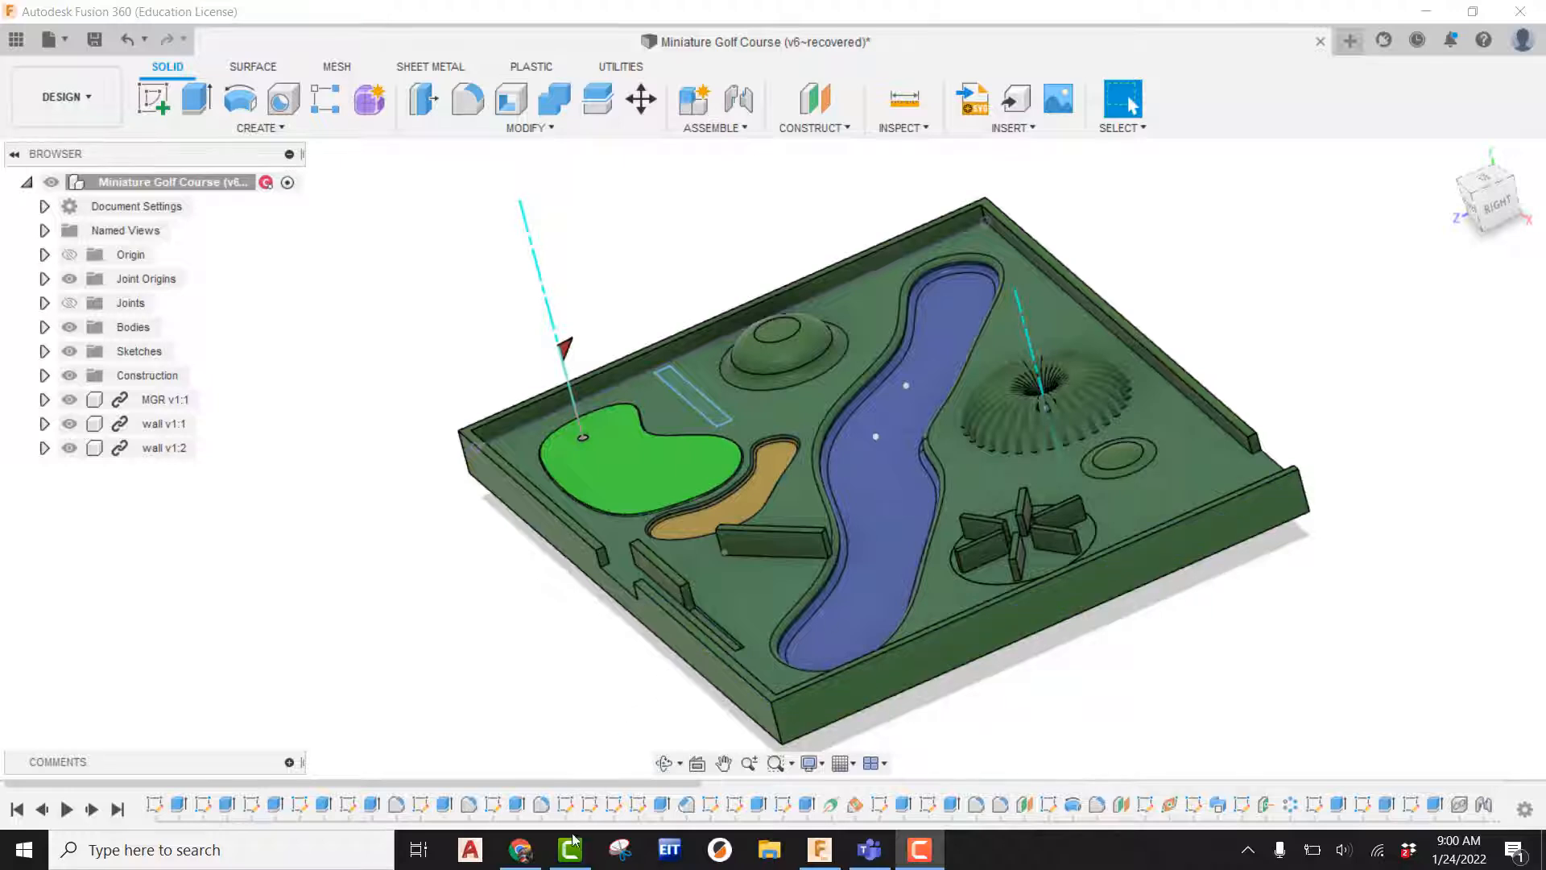
Switch to the web browser and search Google for "brick image high resolution".
click(521, 850)
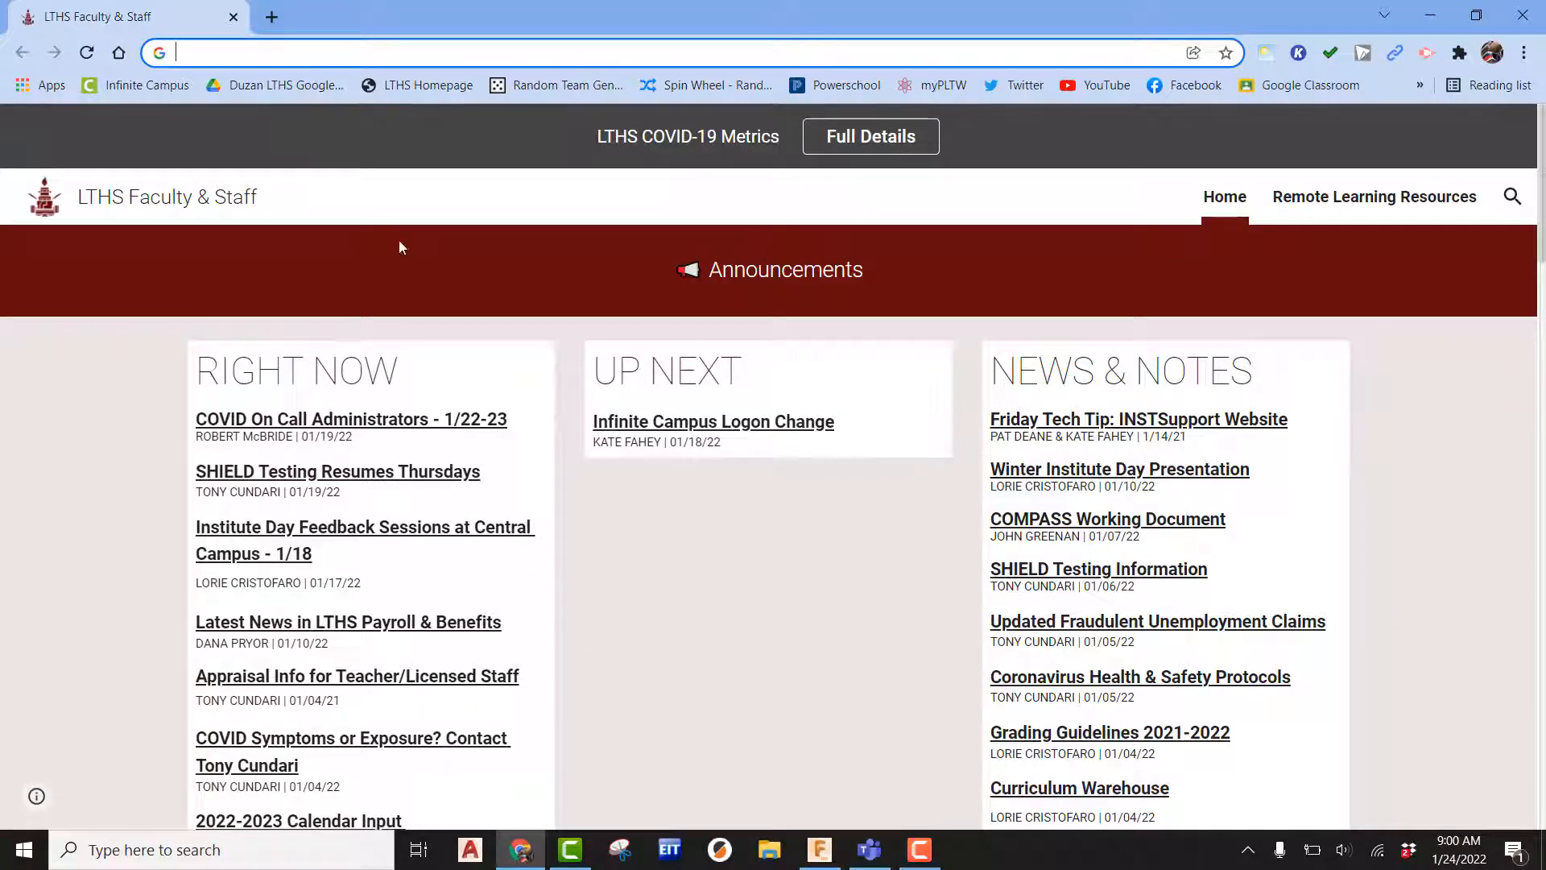
click(230, 55)
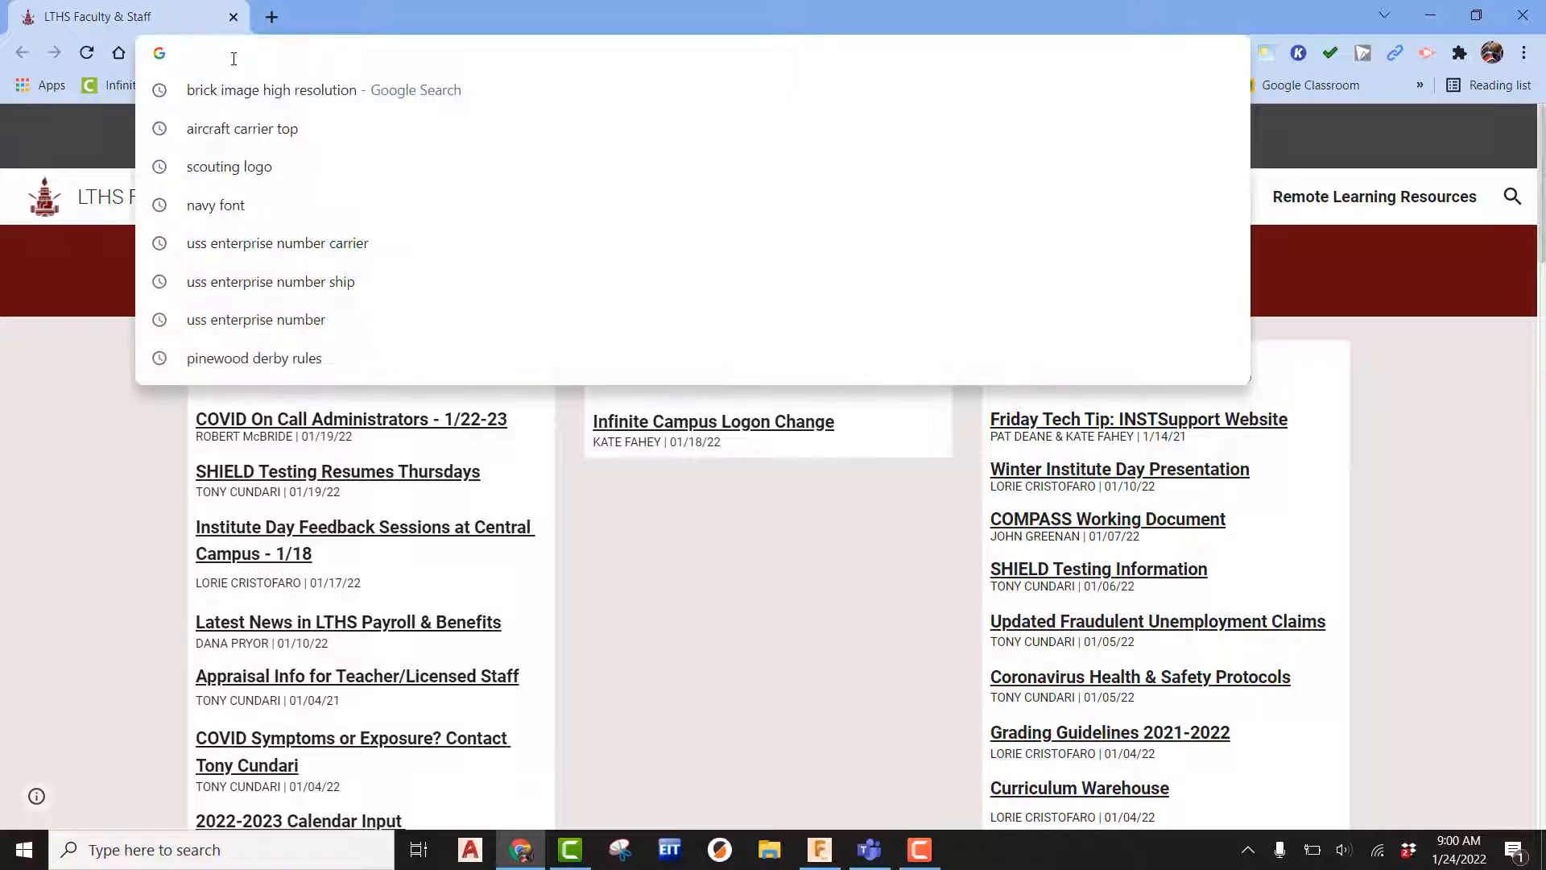
text(brick )
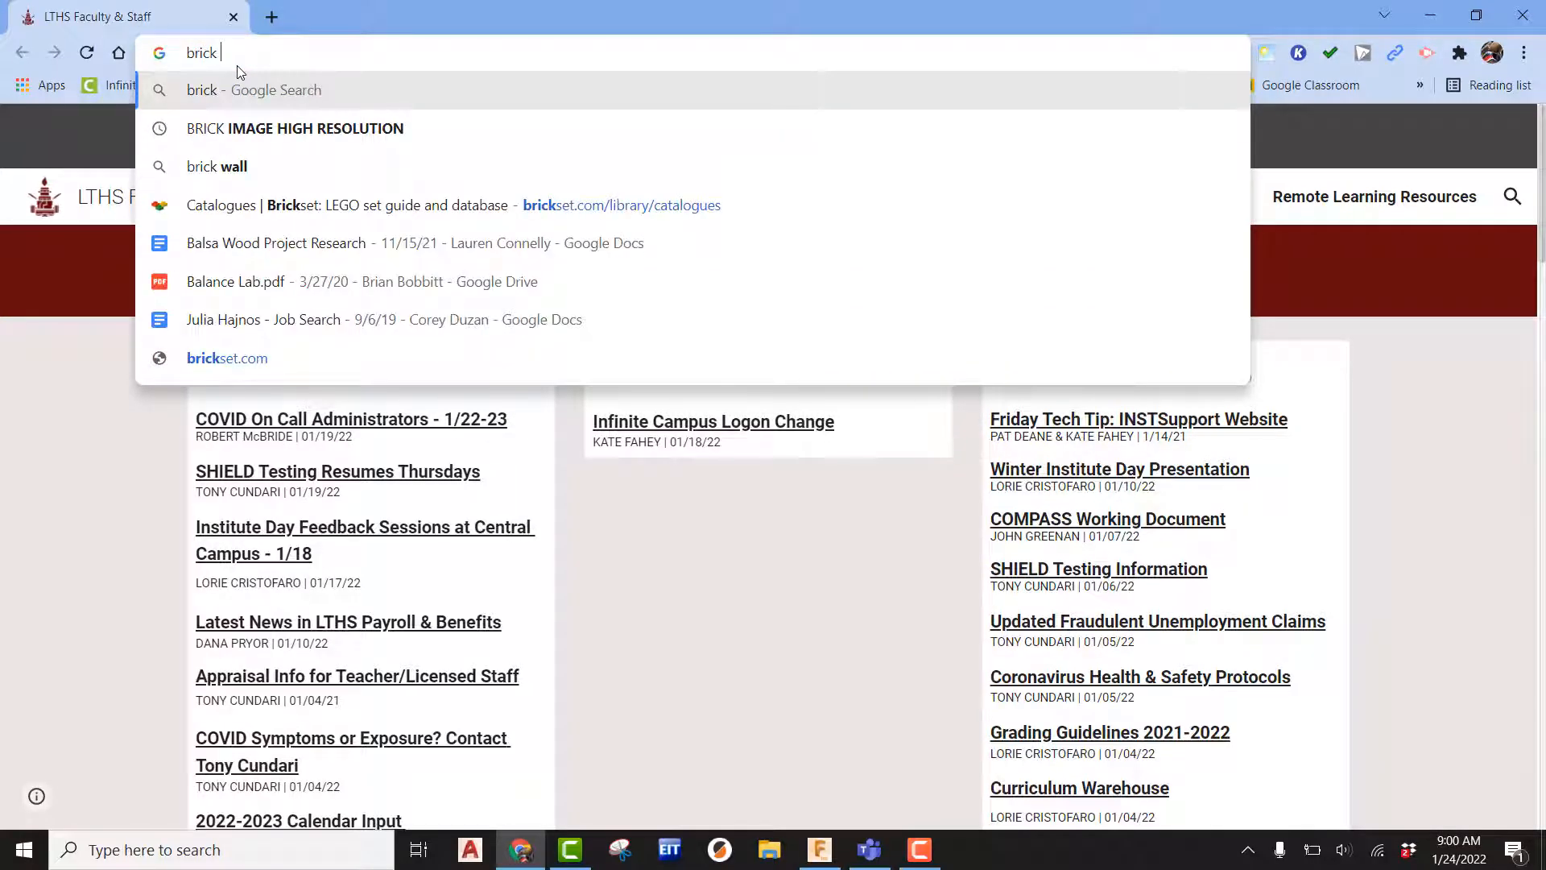
text(image high r)
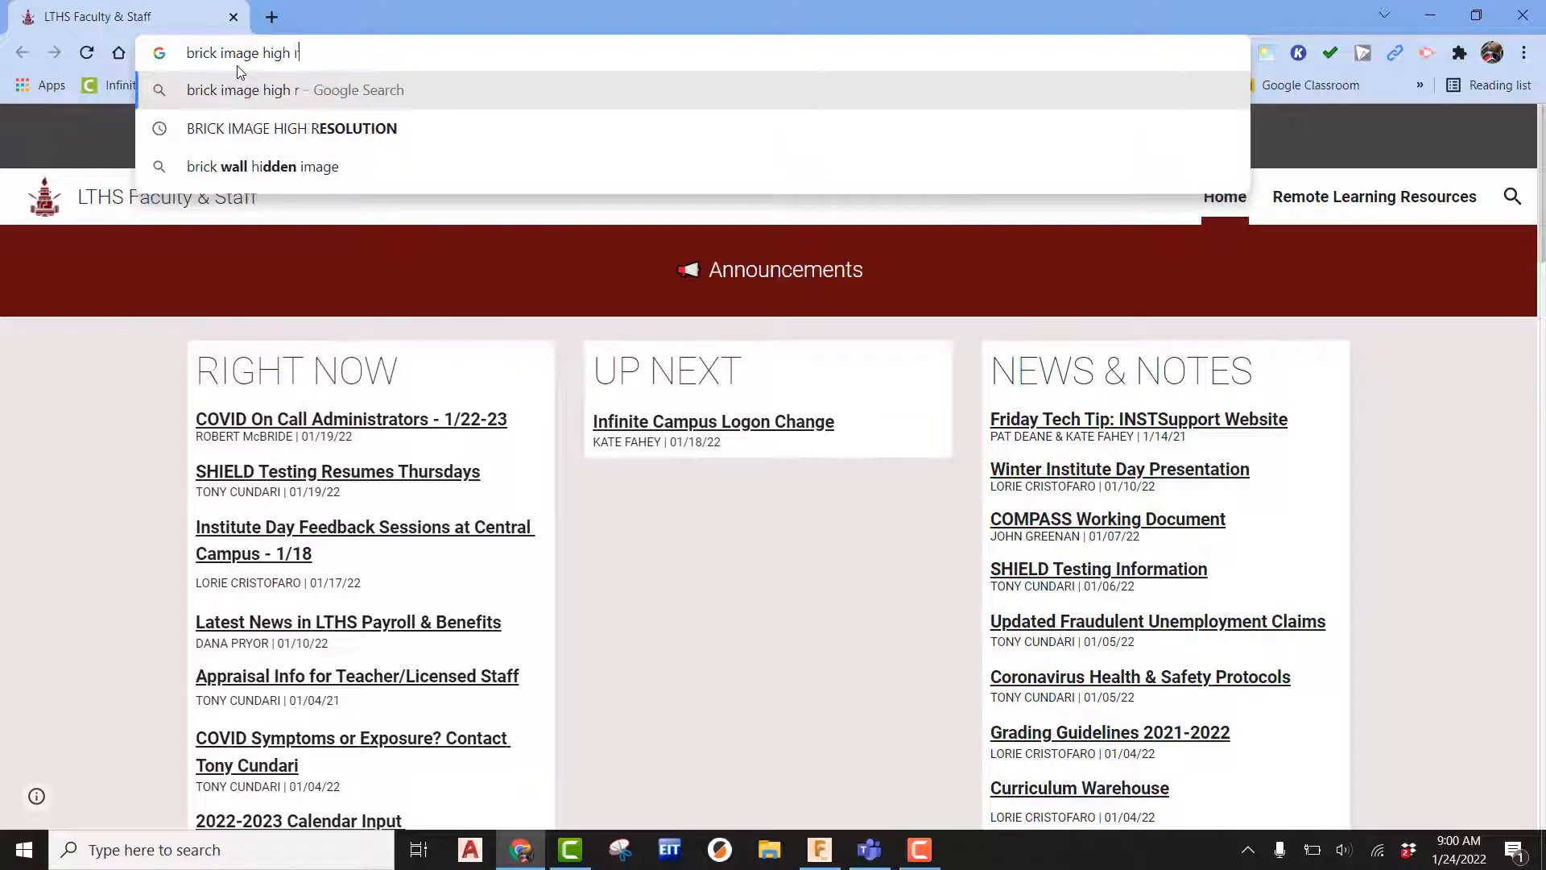
text(esolution)
key(Return)
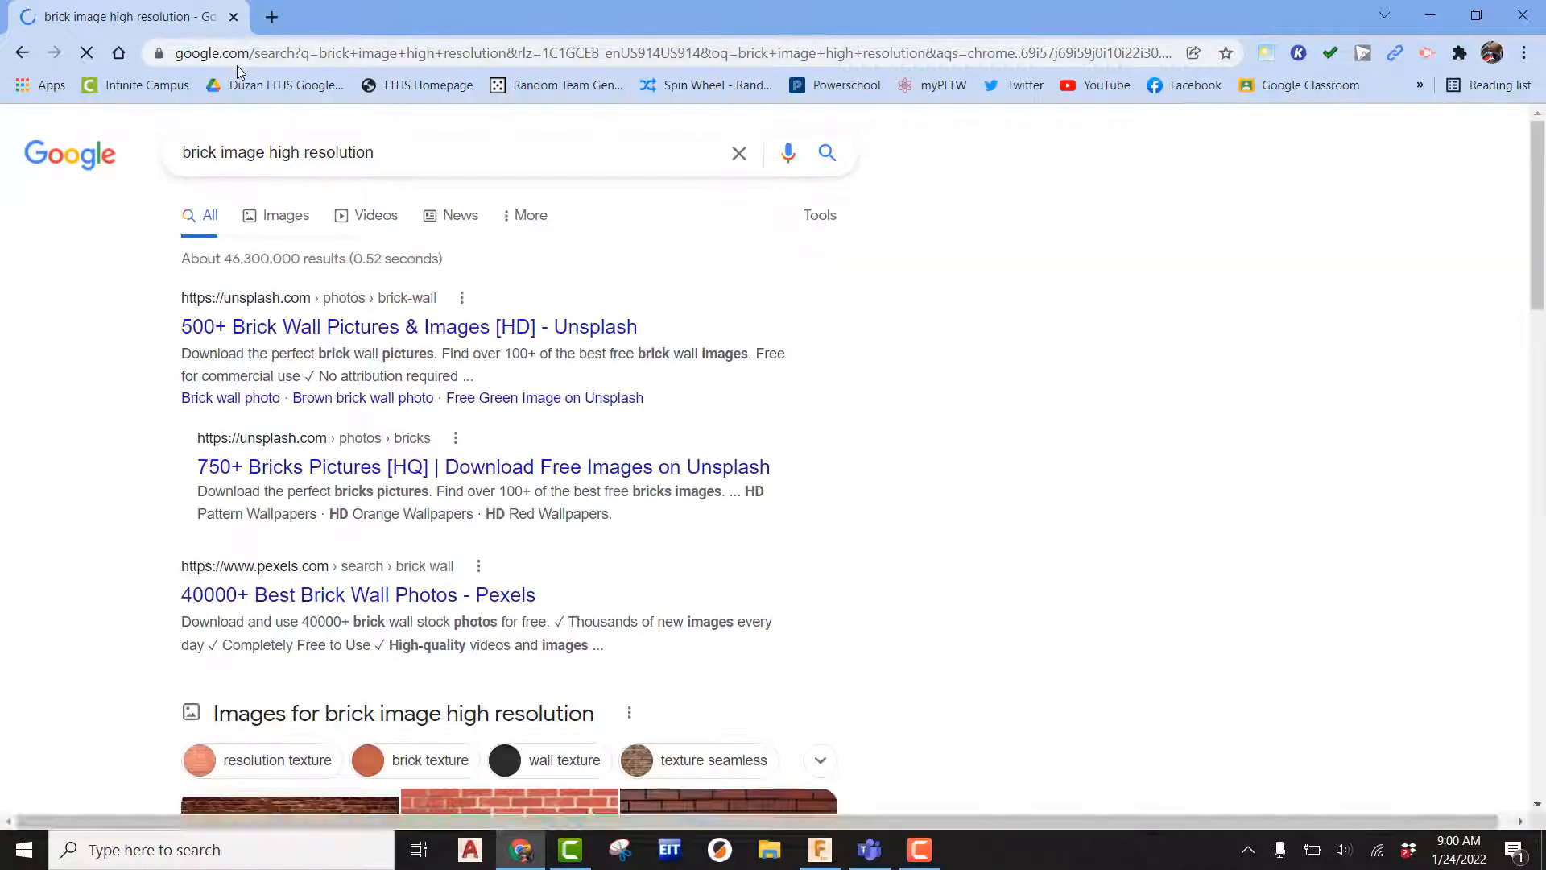
Browse the image results, previewing several brick wall textures.
click(288, 218)
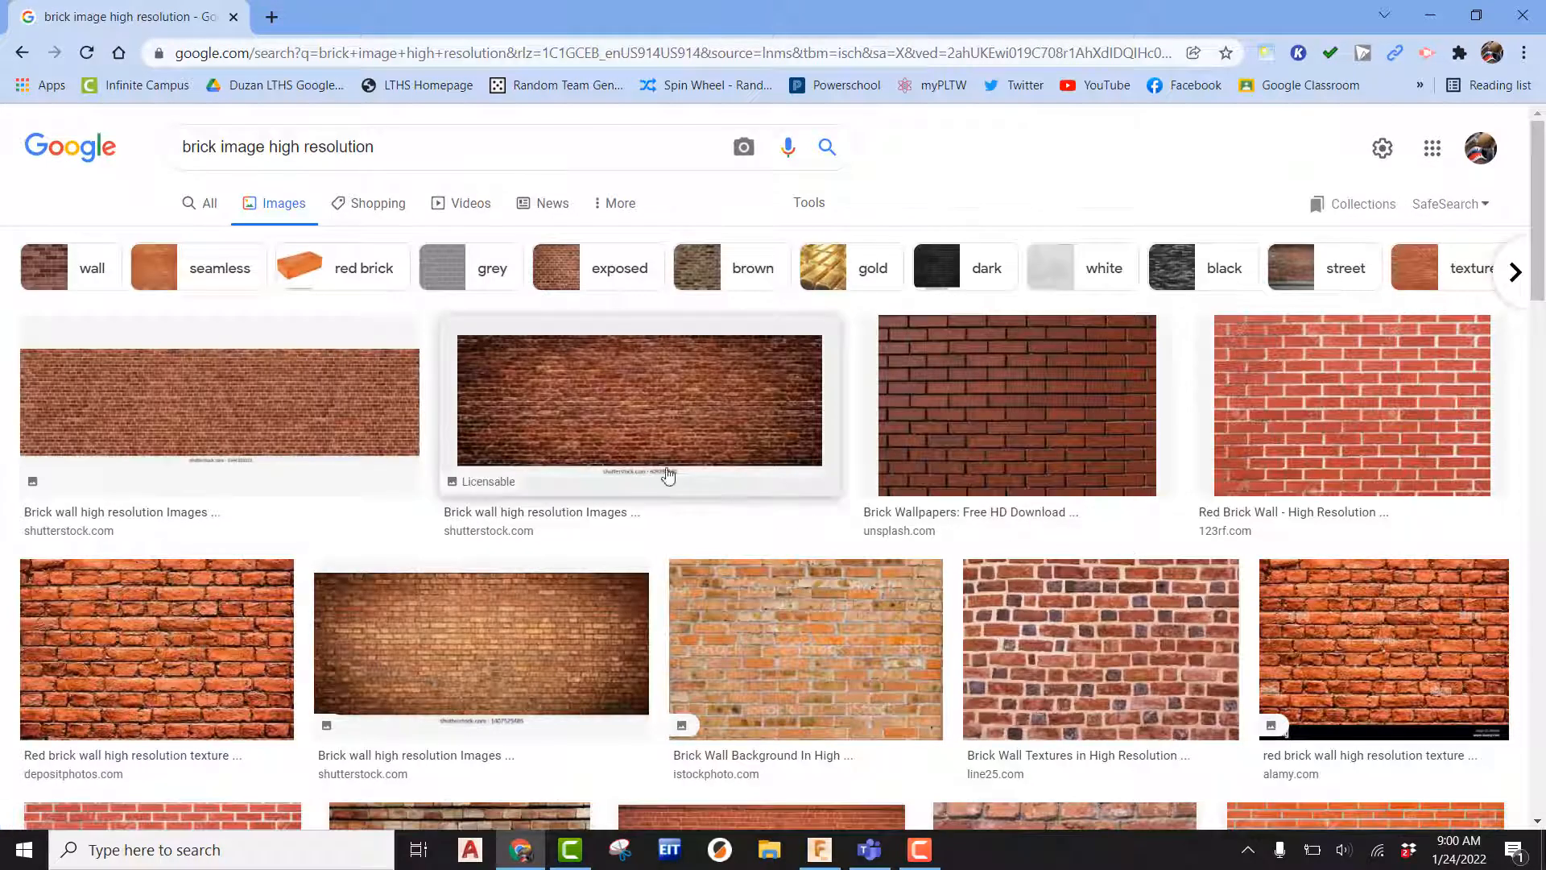
click(187, 390)
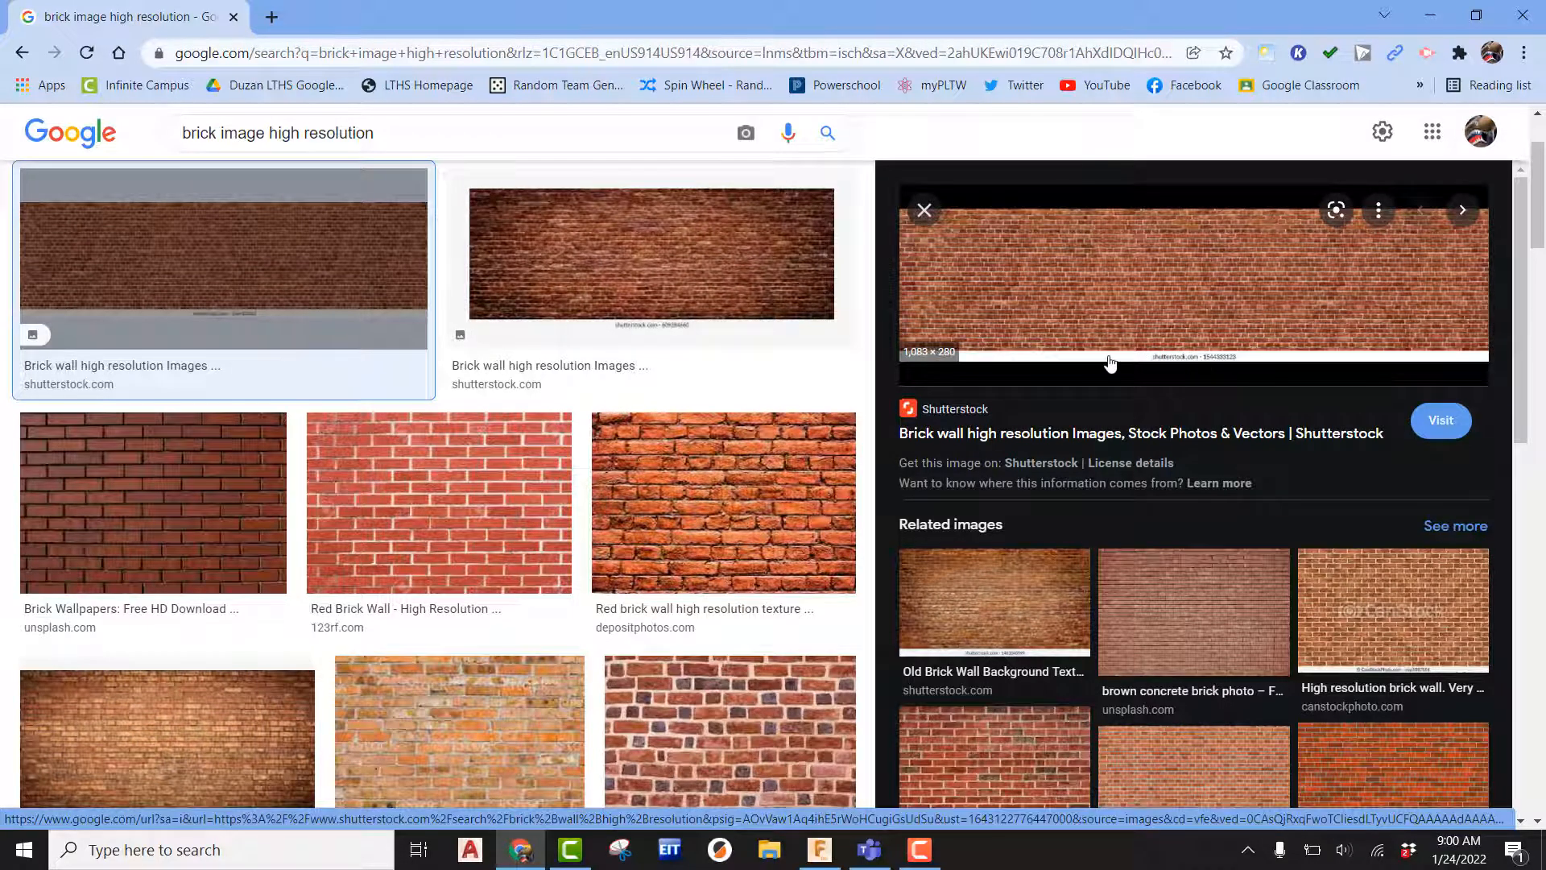
click(823, 316)
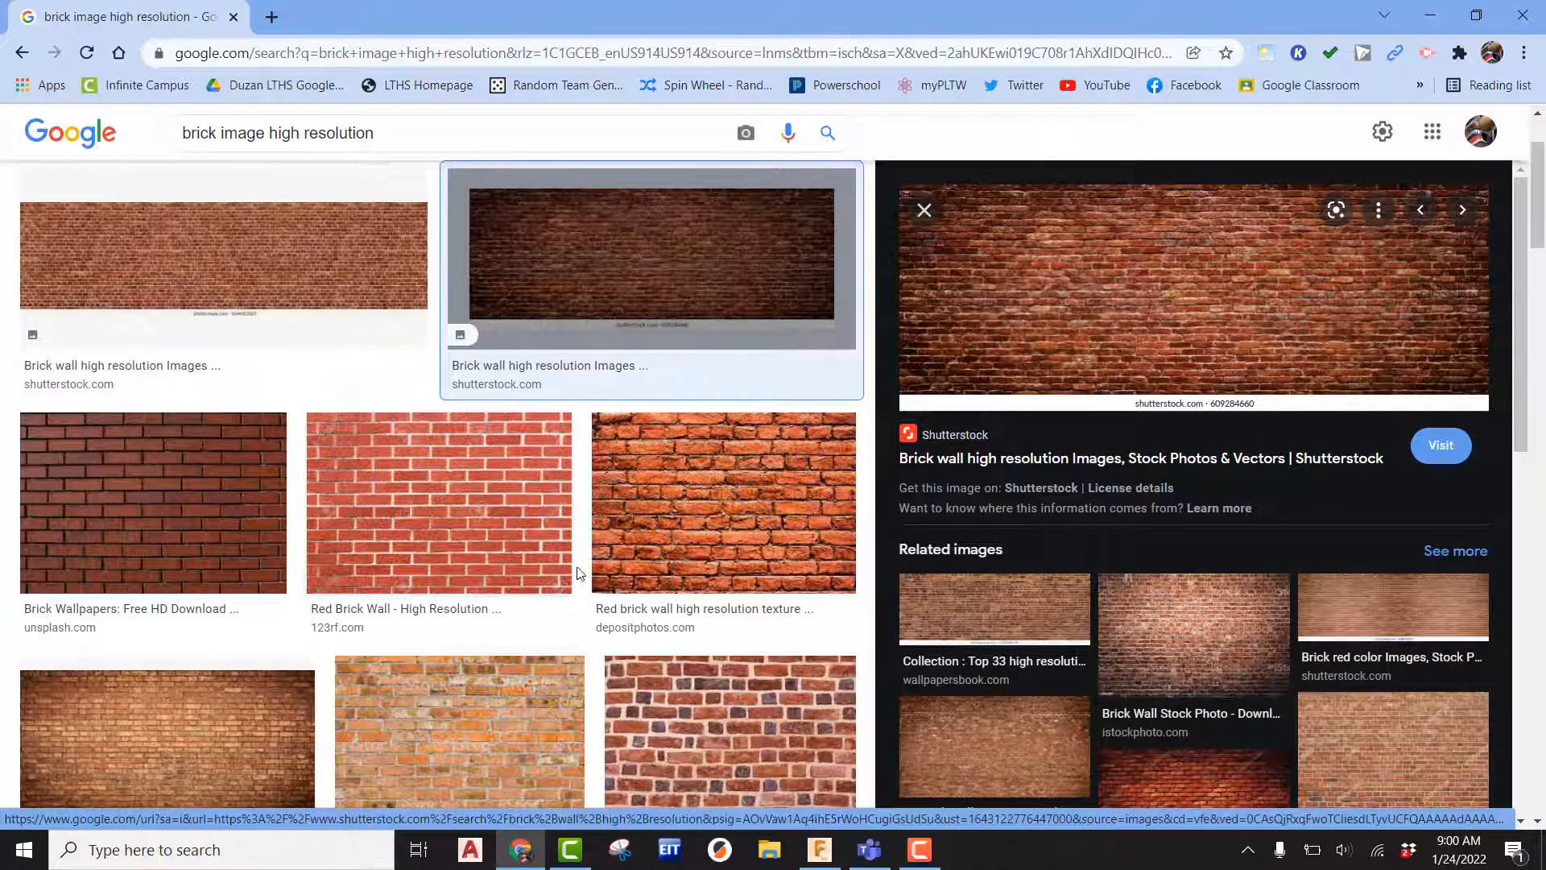
scroll(577, 570, down, 2)
scroll(576, 576, down, 5)
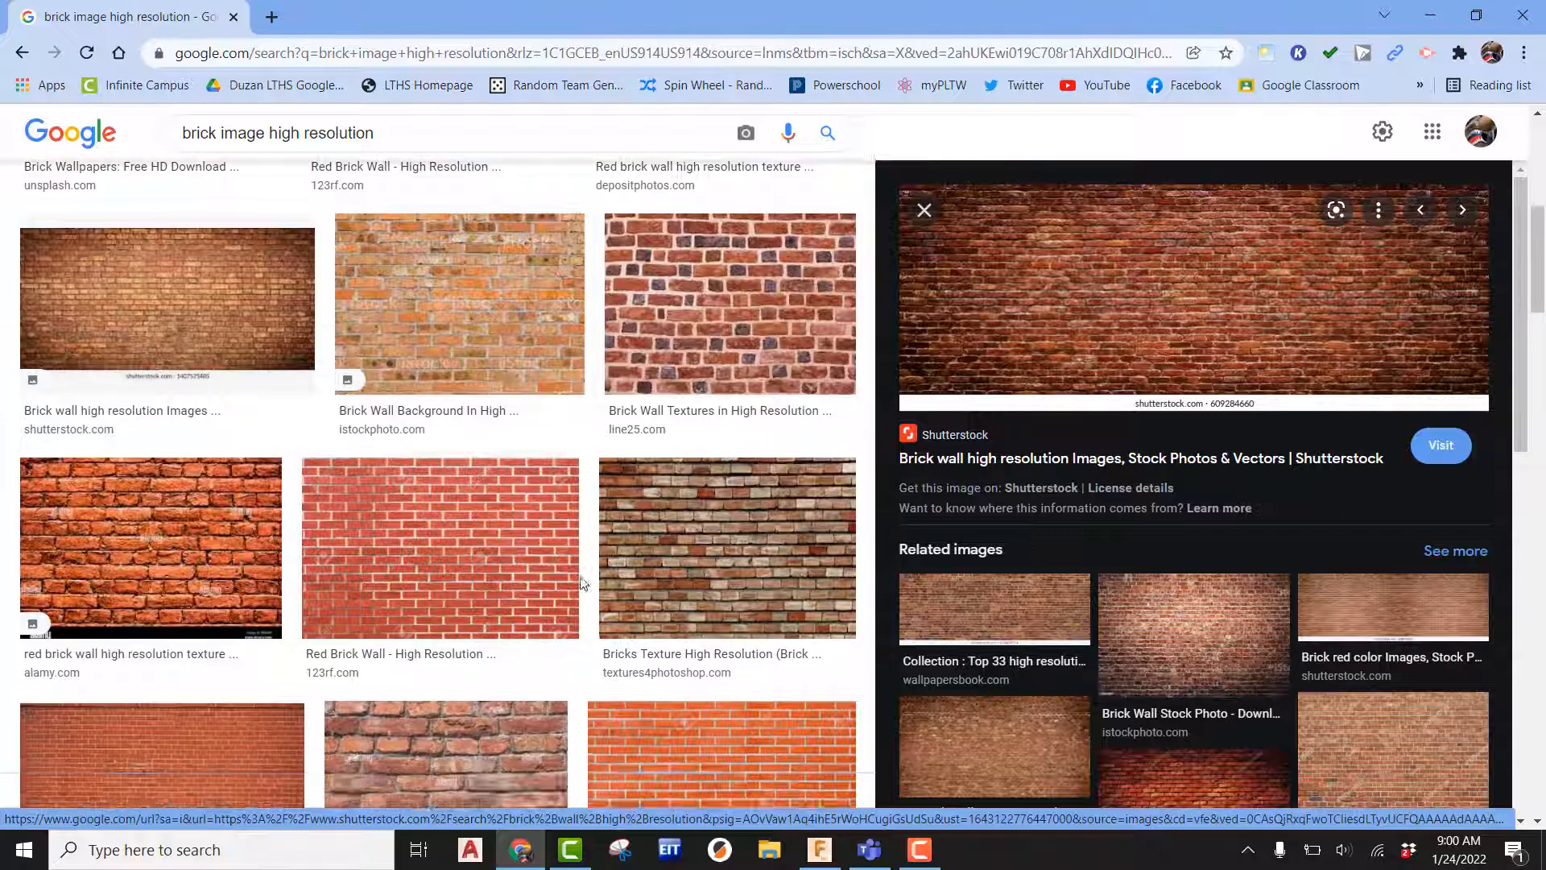
scroll(536, 643, down, 2)
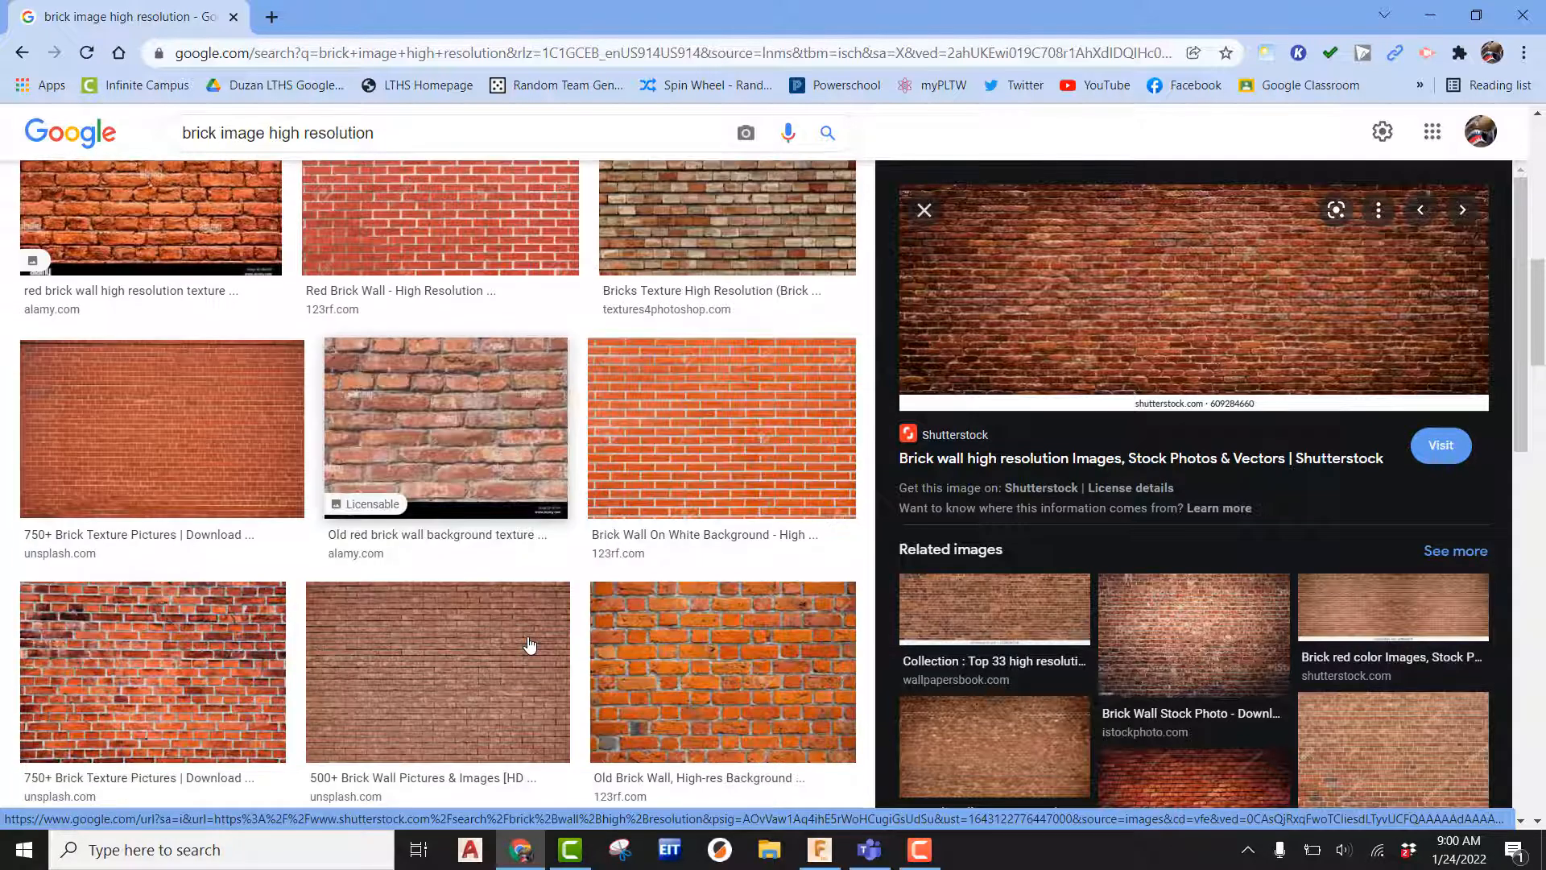
click(708, 451)
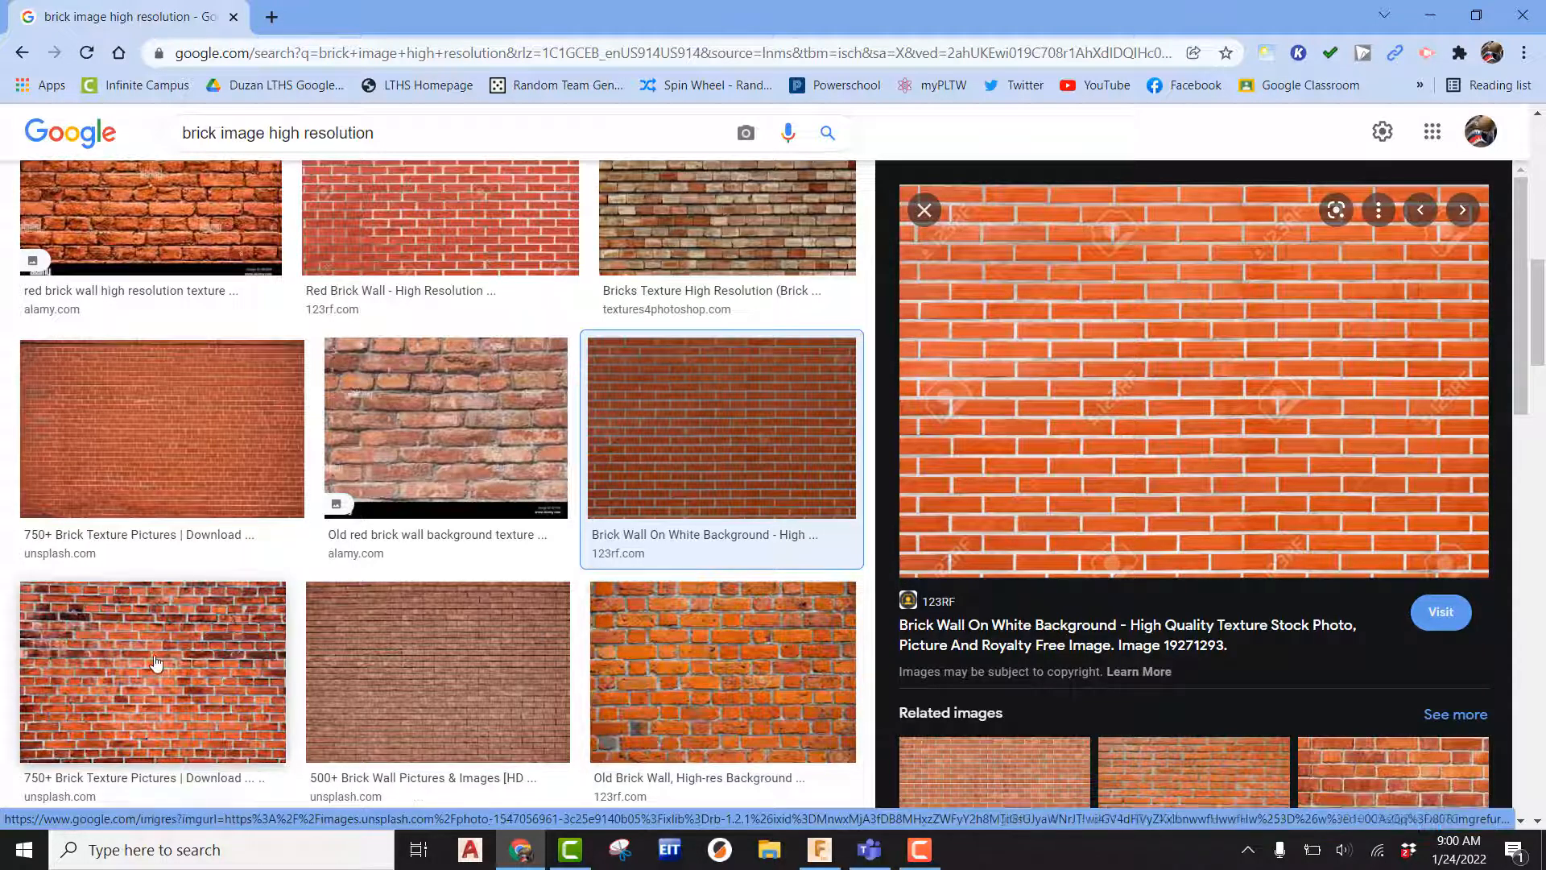
key(Right)
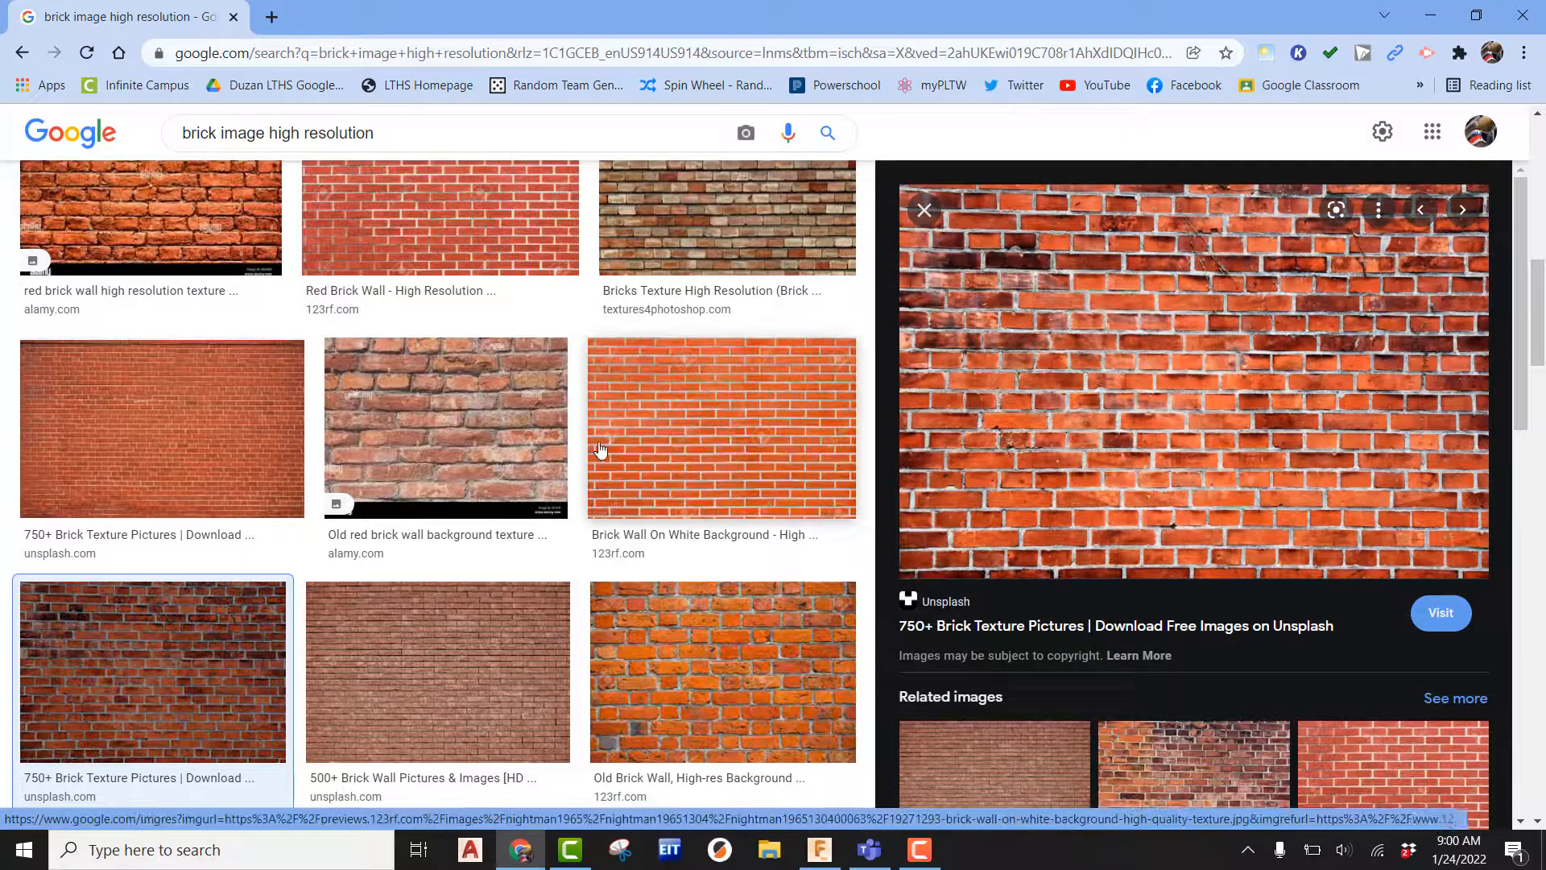
scroll(602, 483, down, 2)
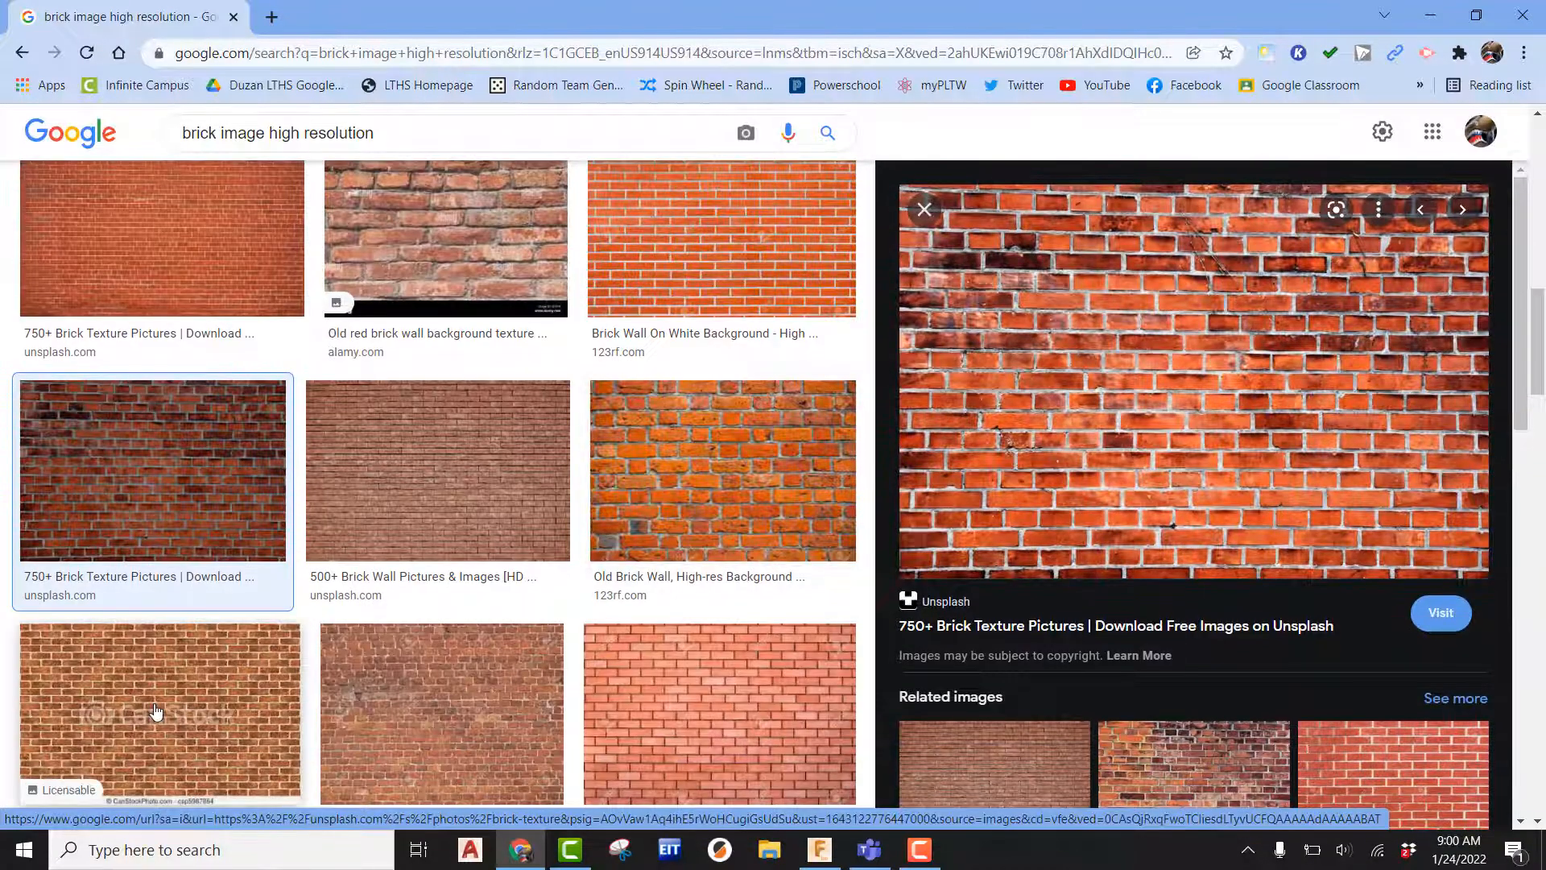
click(155, 714)
click(443, 684)
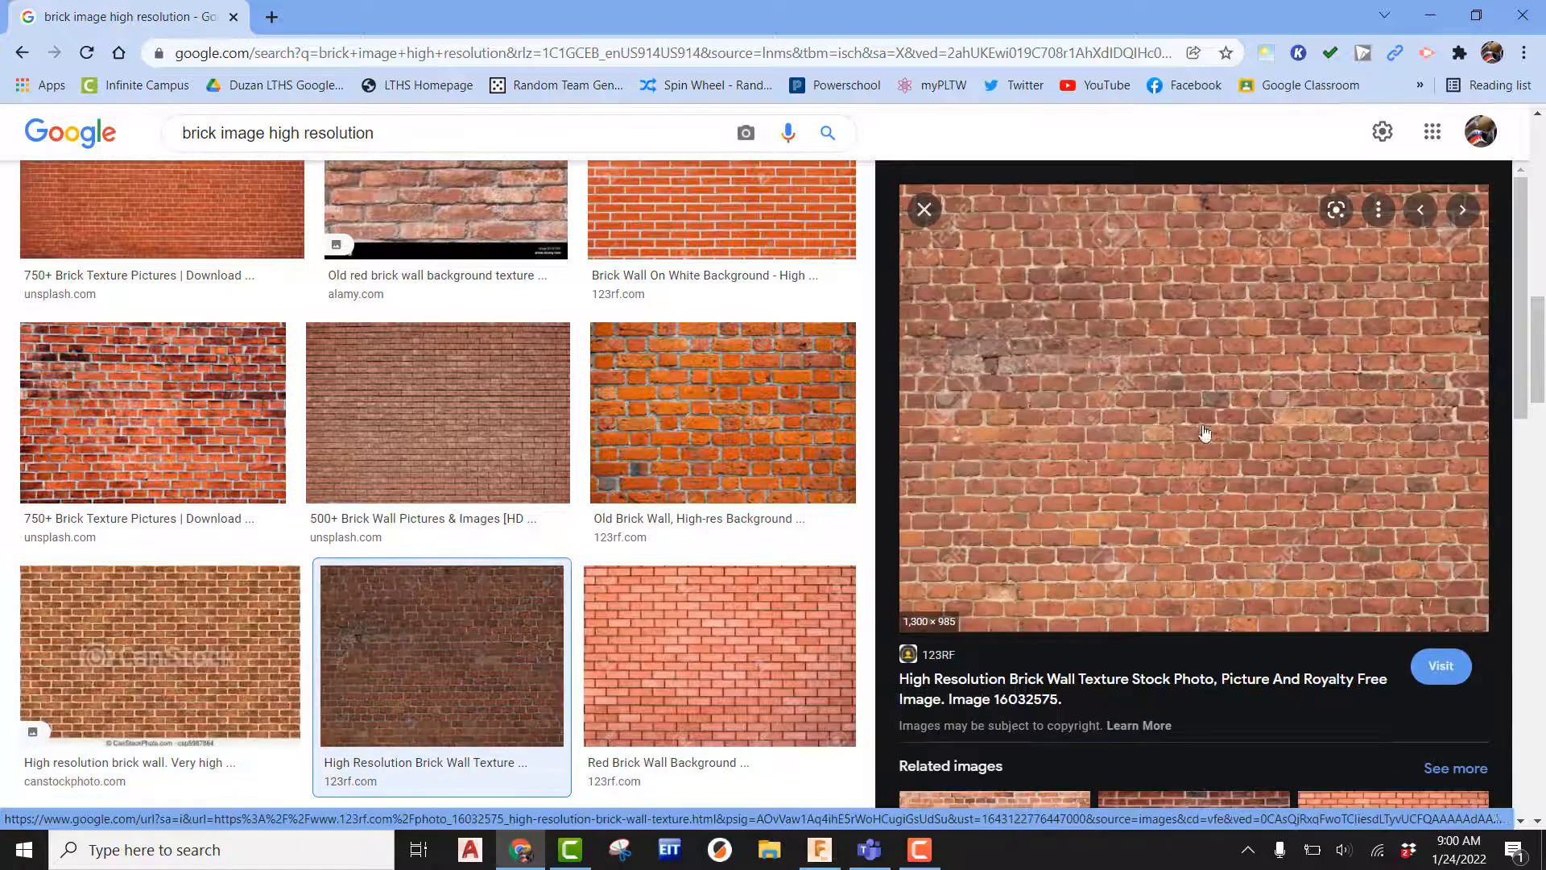
click(721, 708)
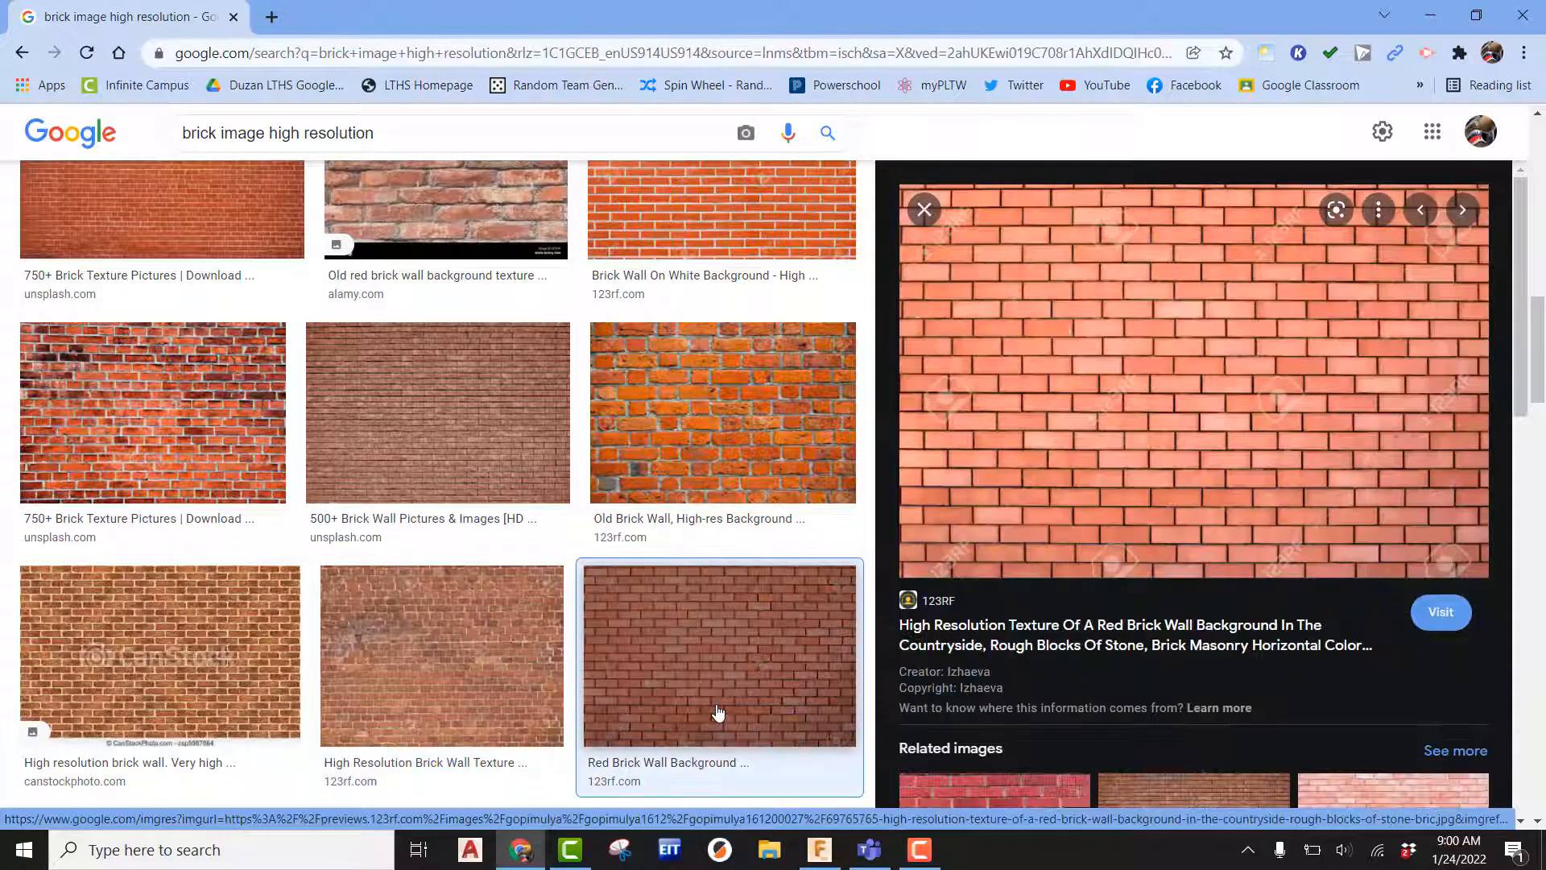
scroll(675, 614, down, 5)
click(701, 528)
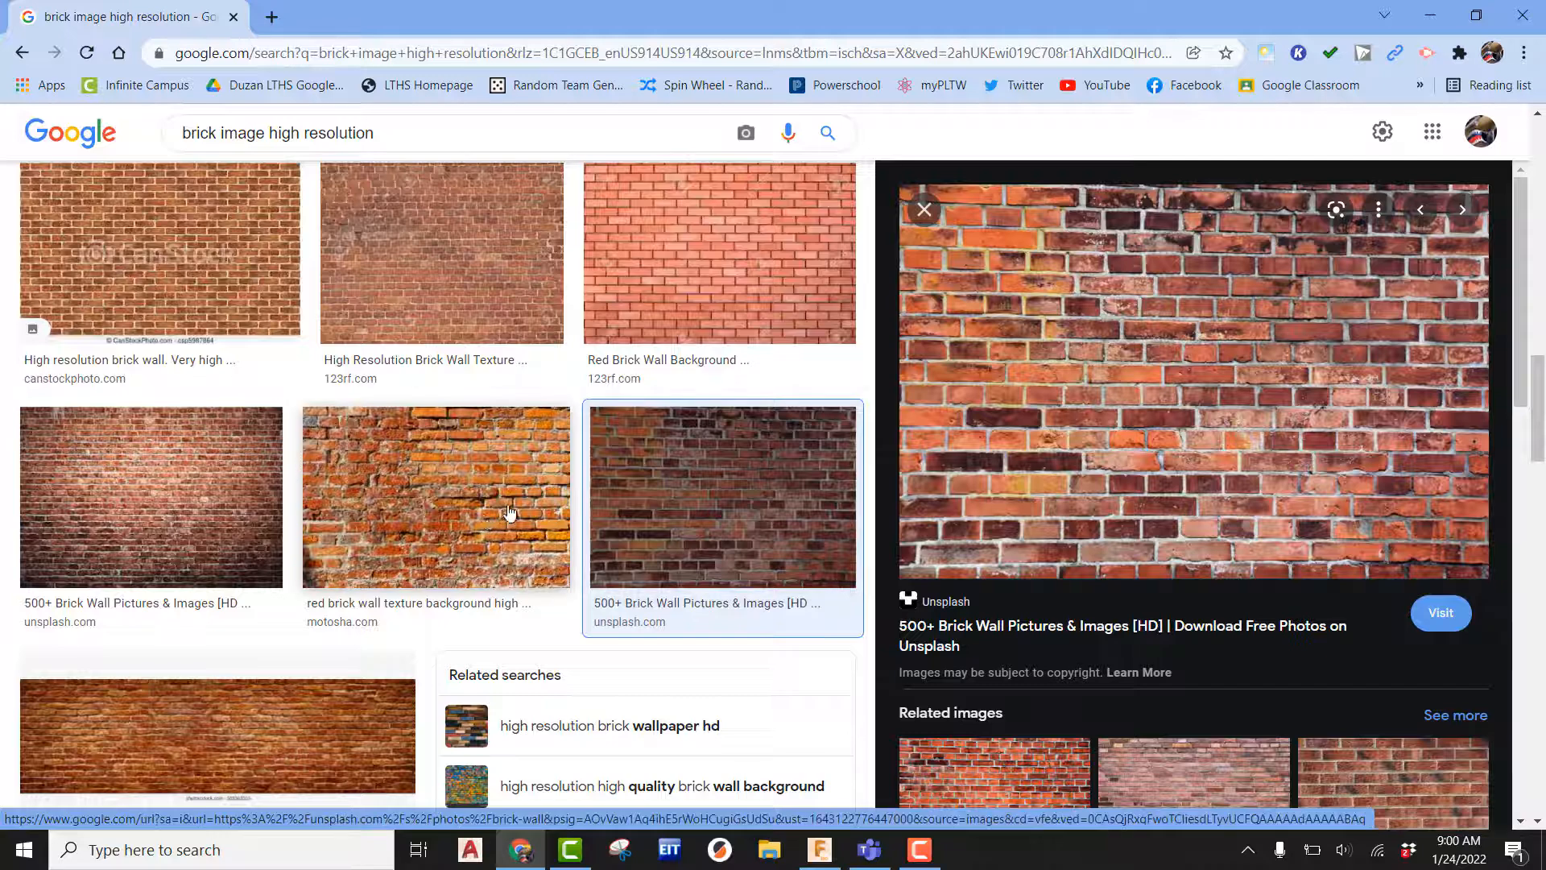
Save the dark red brick wall image to the Desktop as brick.jpg.
click(200, 484)
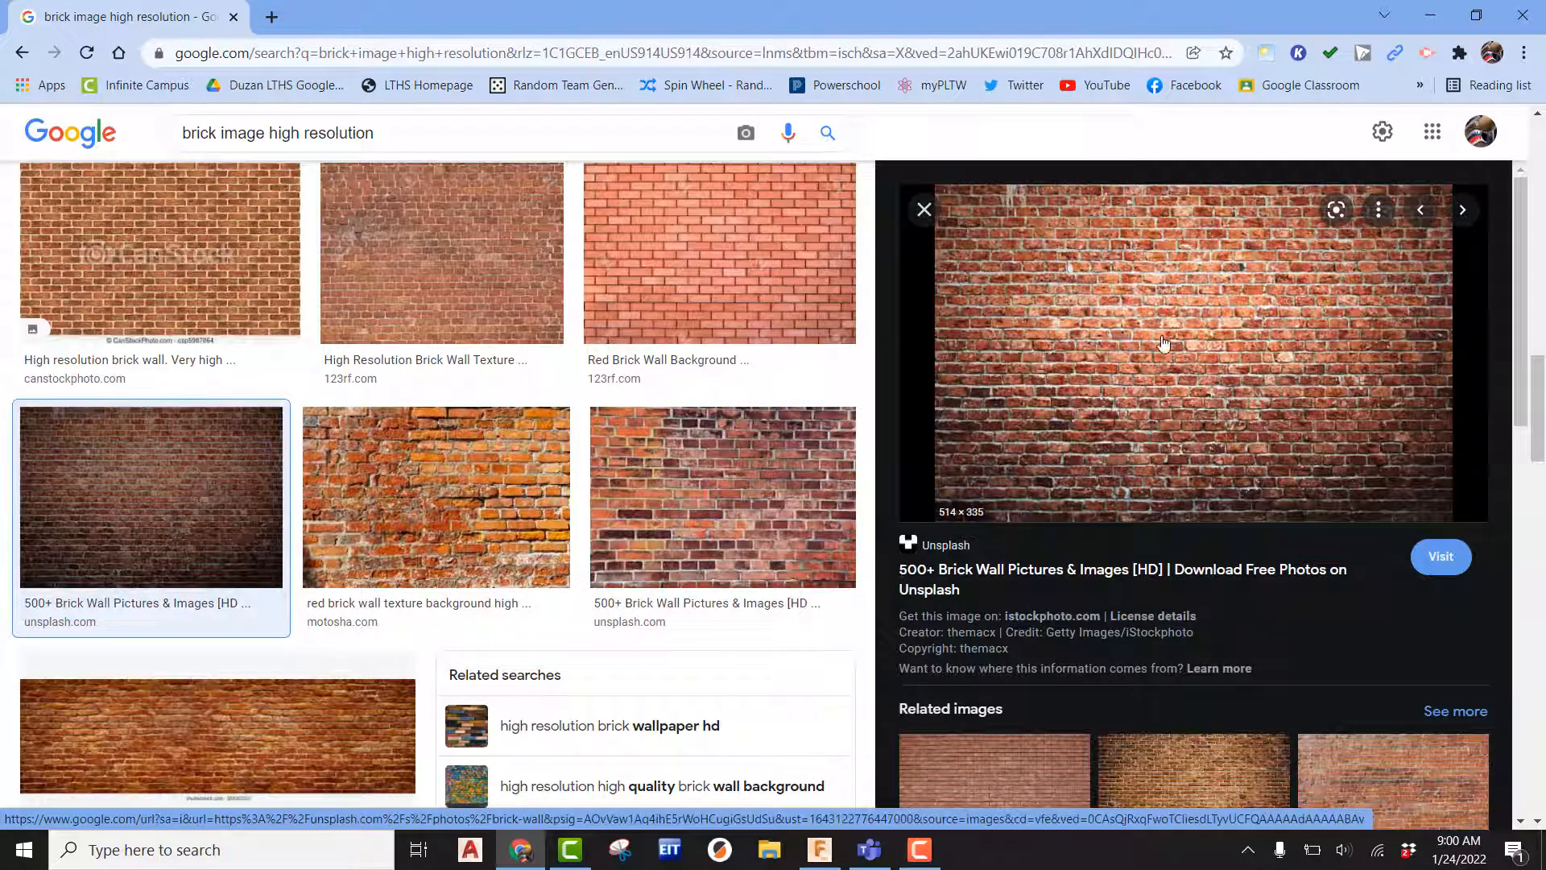
right_click(1104, 296)
click(1184, 530)
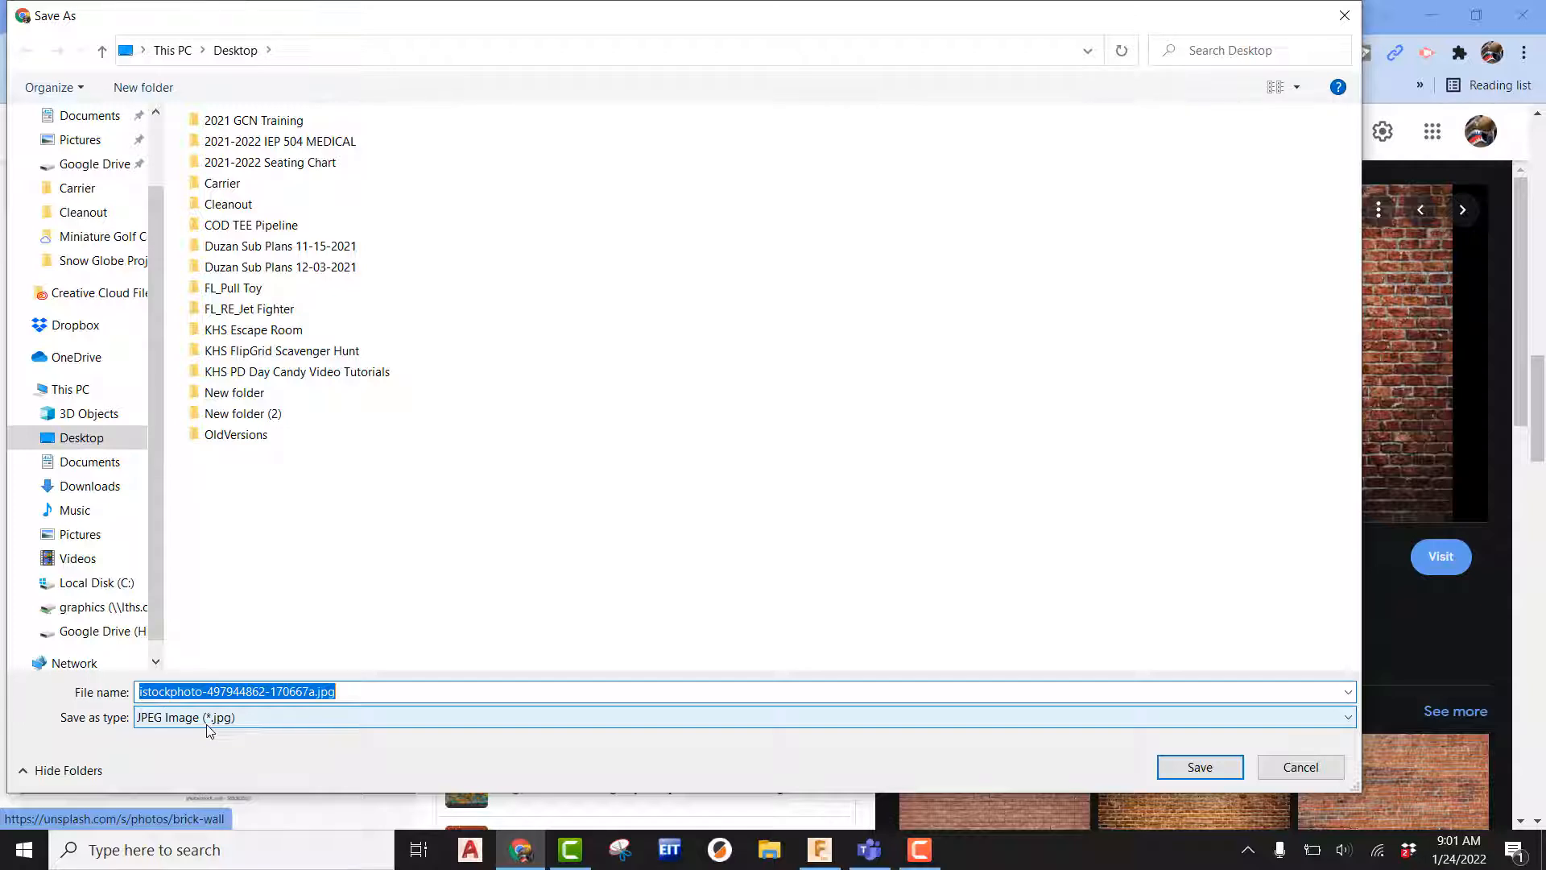
text(brick)
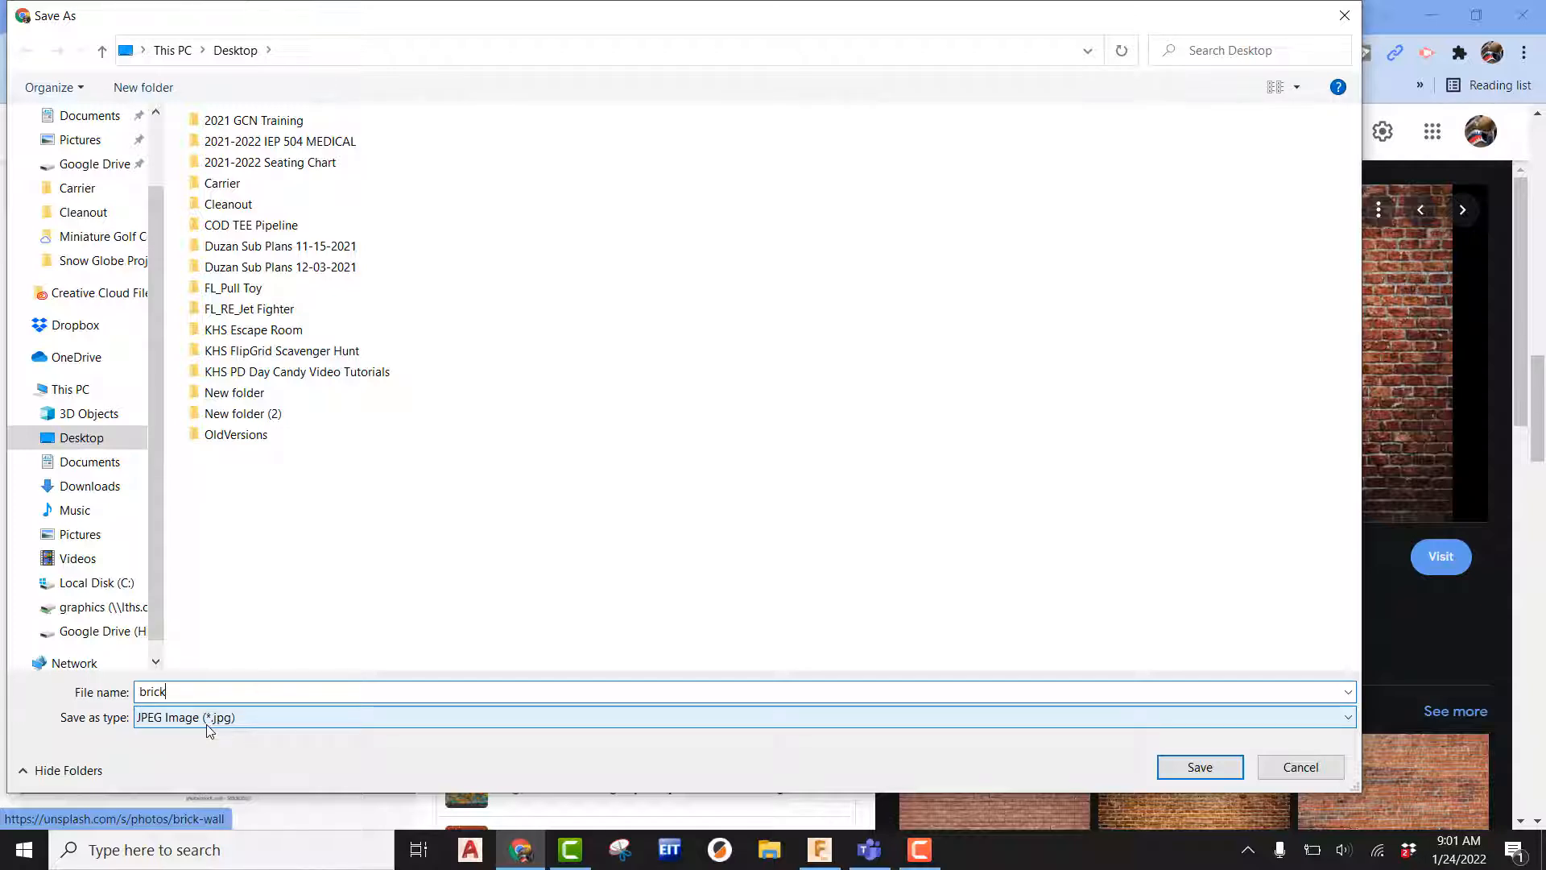
key(Return)
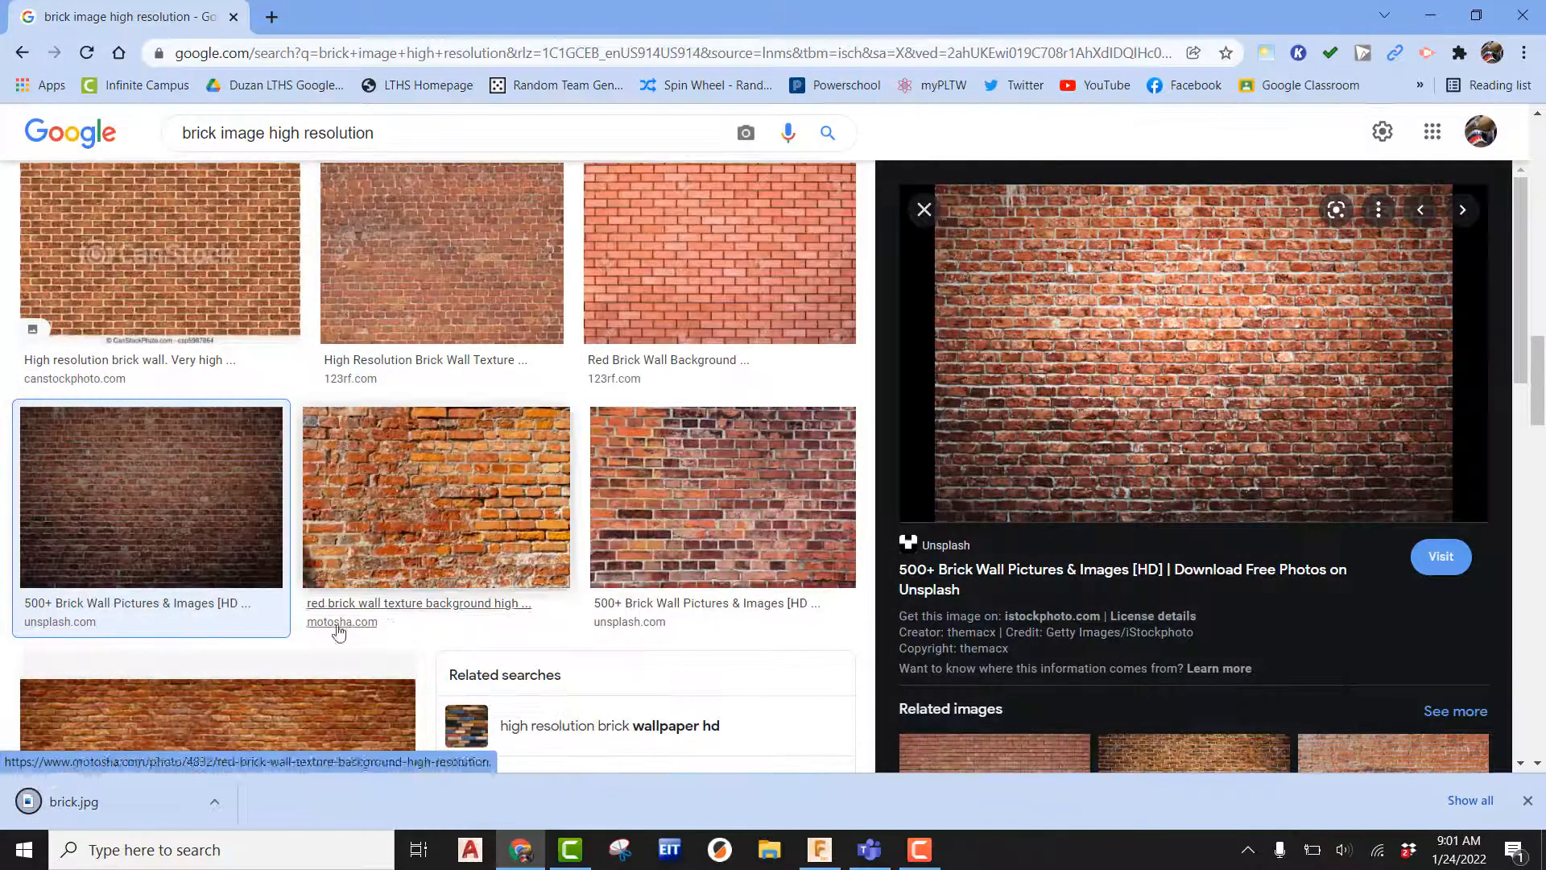
Switch to Fusion 360 and open Appearance for the side face of the course's base.
click(820, 850)
scroll(913, 564, up, 5)
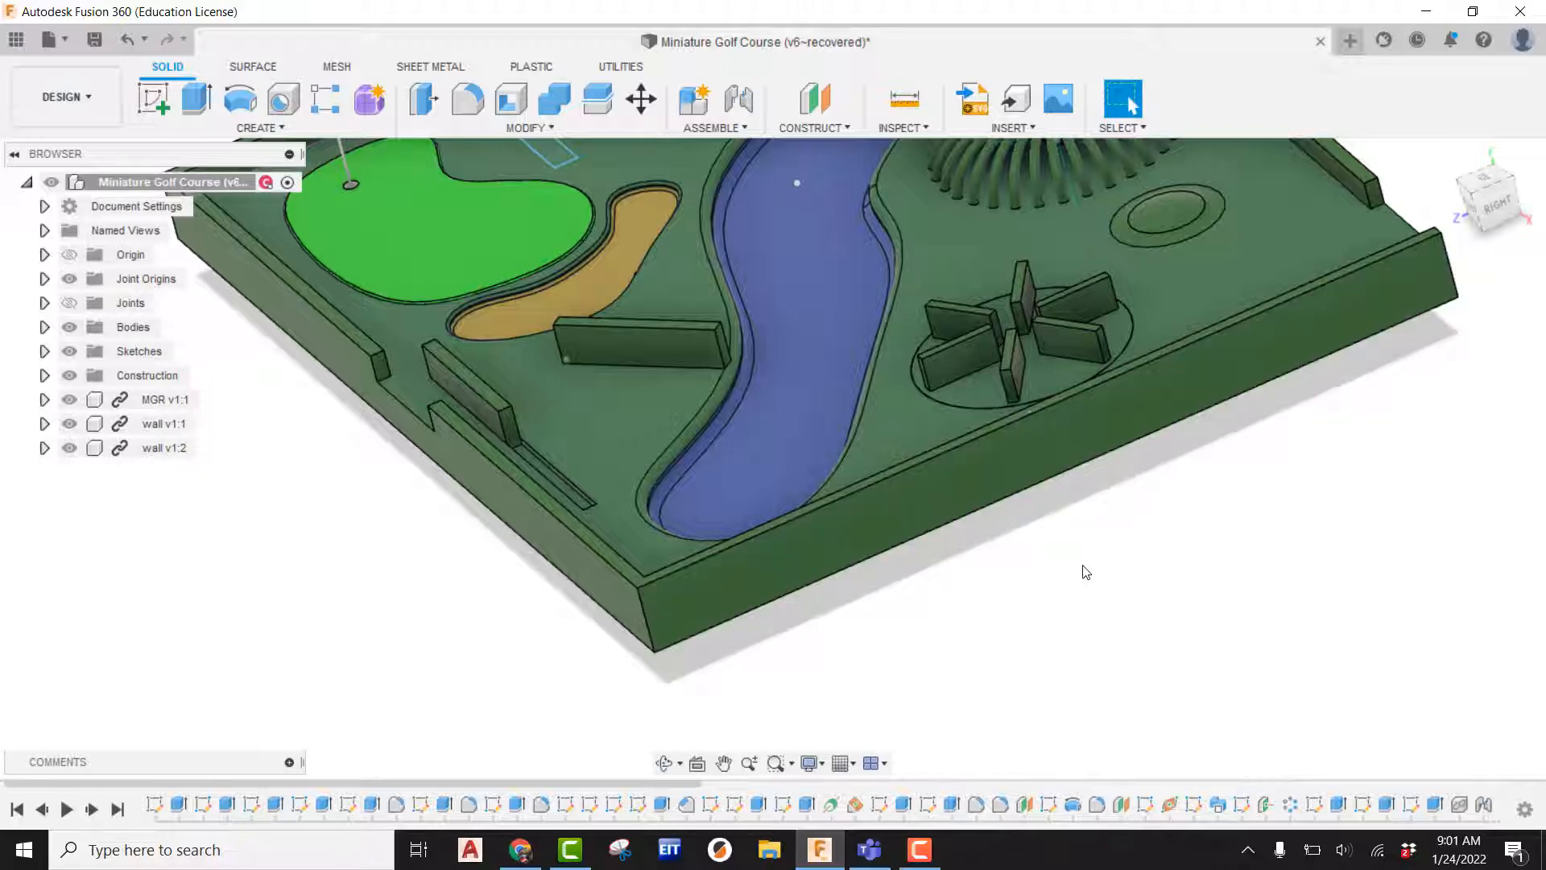
scroll(1080, 572, down, 1)
middle_drag(1112, 557, 1093, 644)
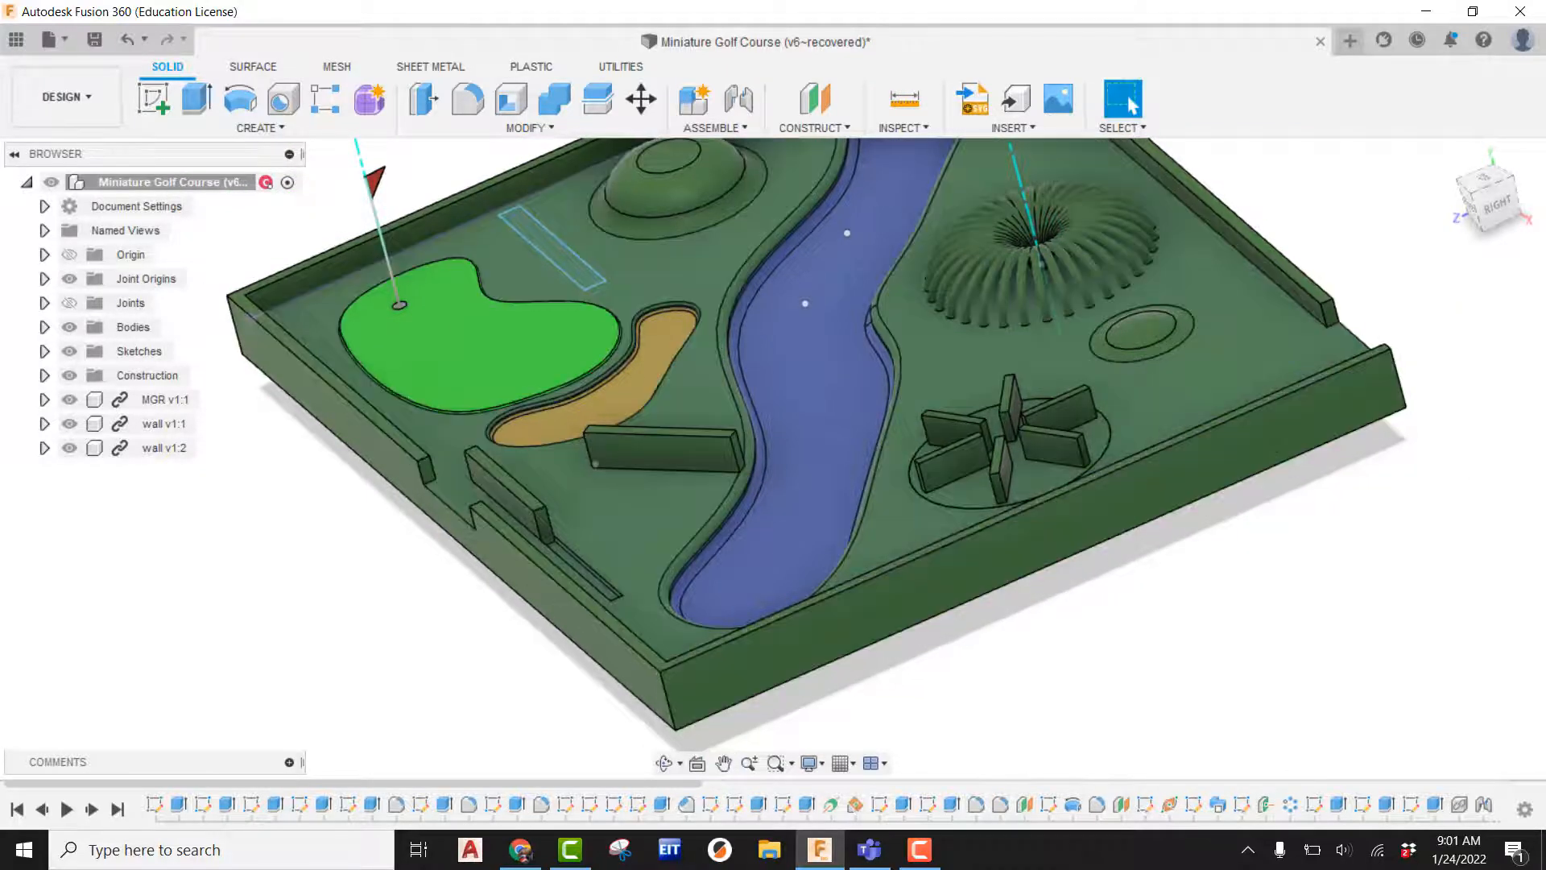
click(1454, 160)
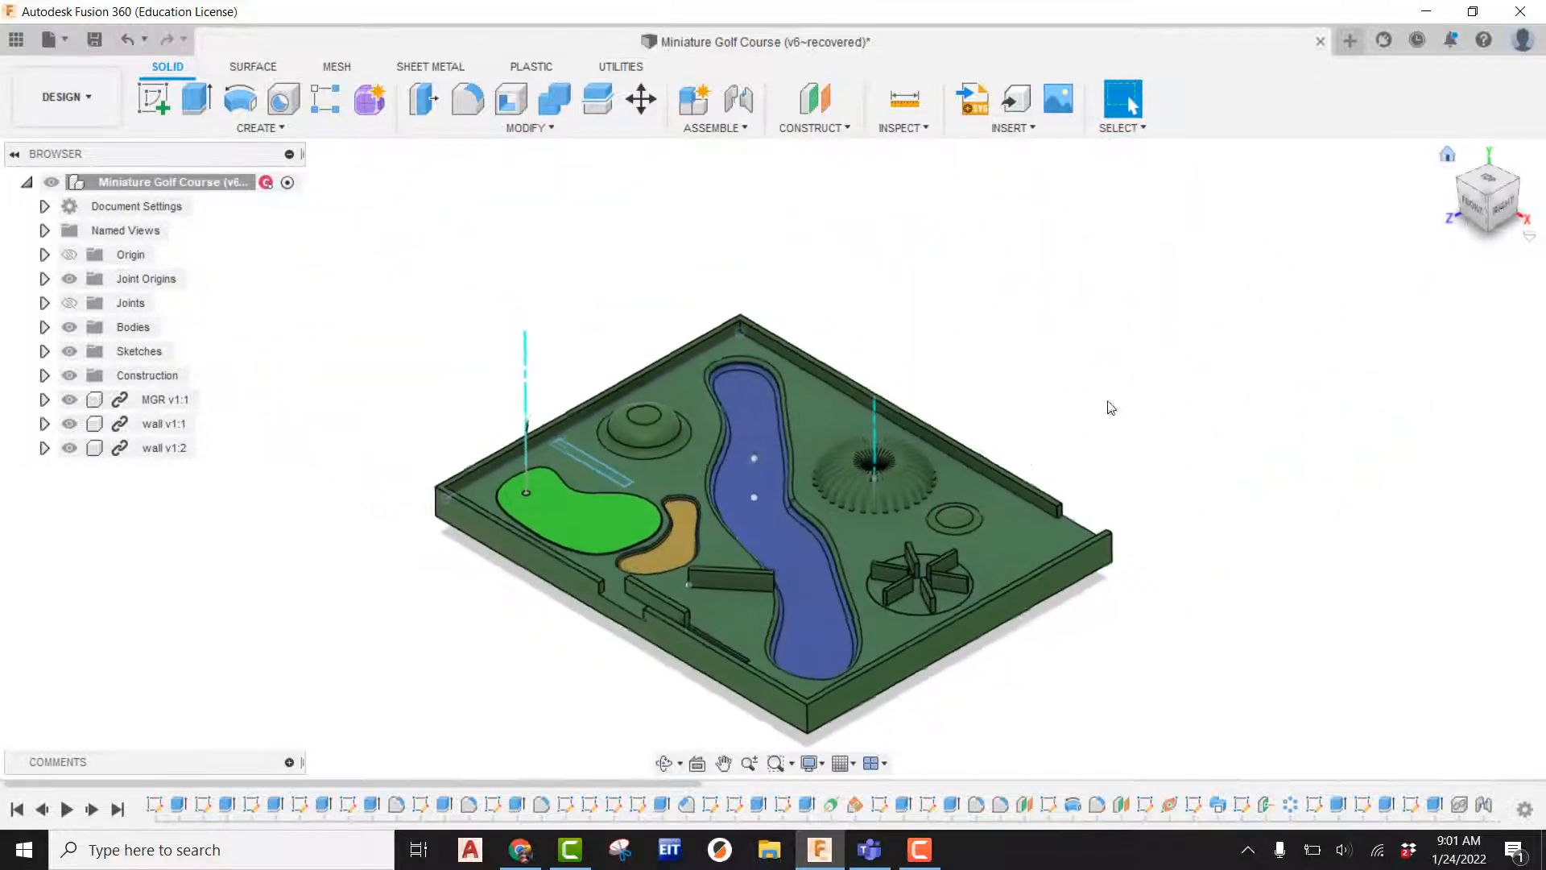
scroll(930, 488, up, 3)
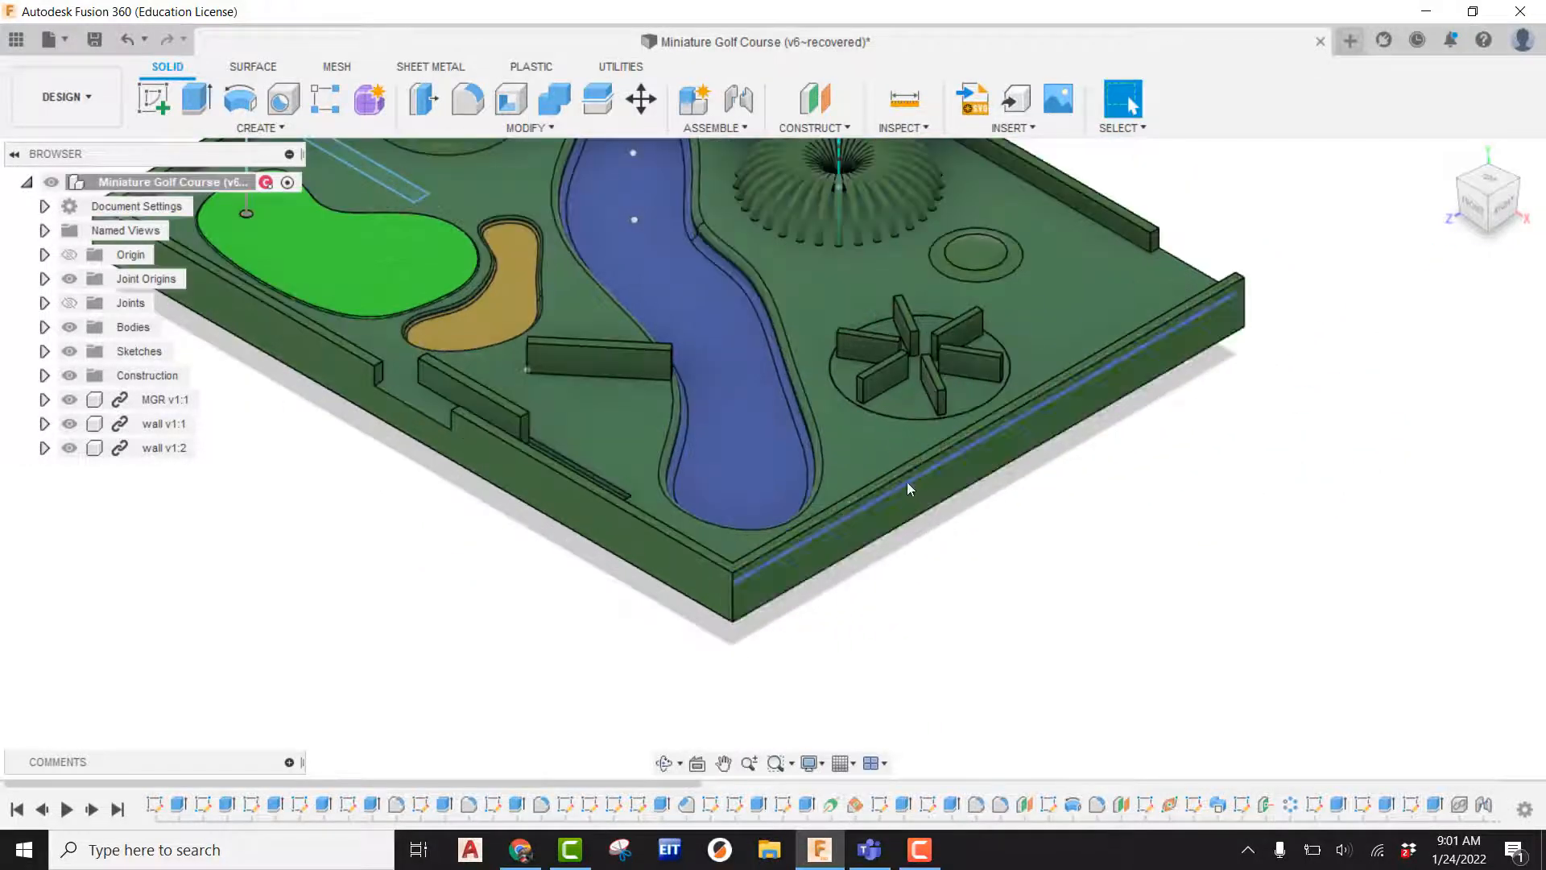
right_click(919, 490)
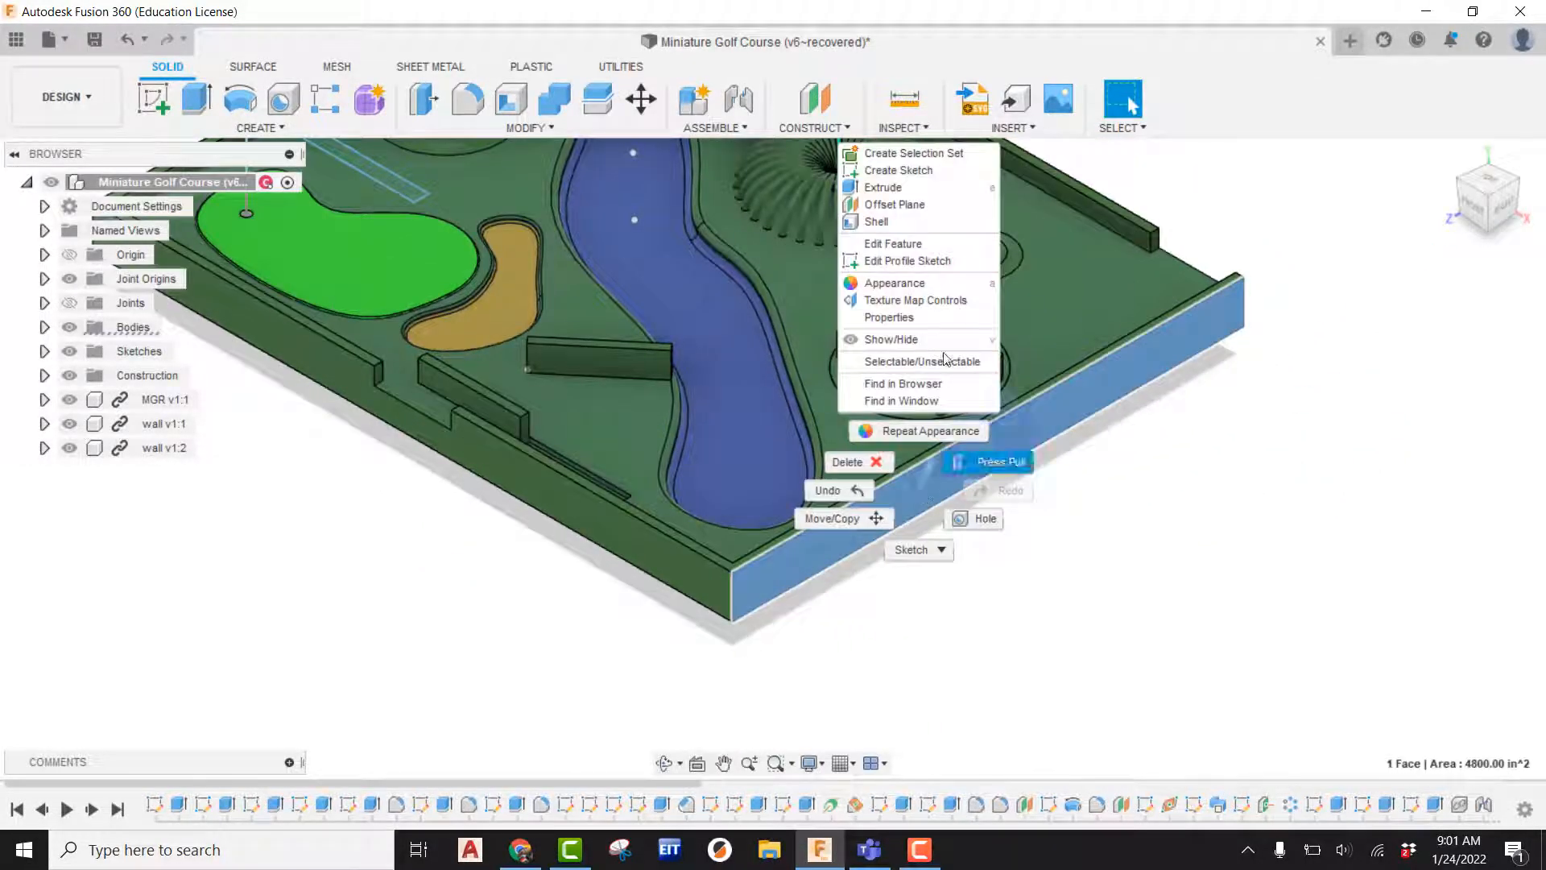
click(915, 285)
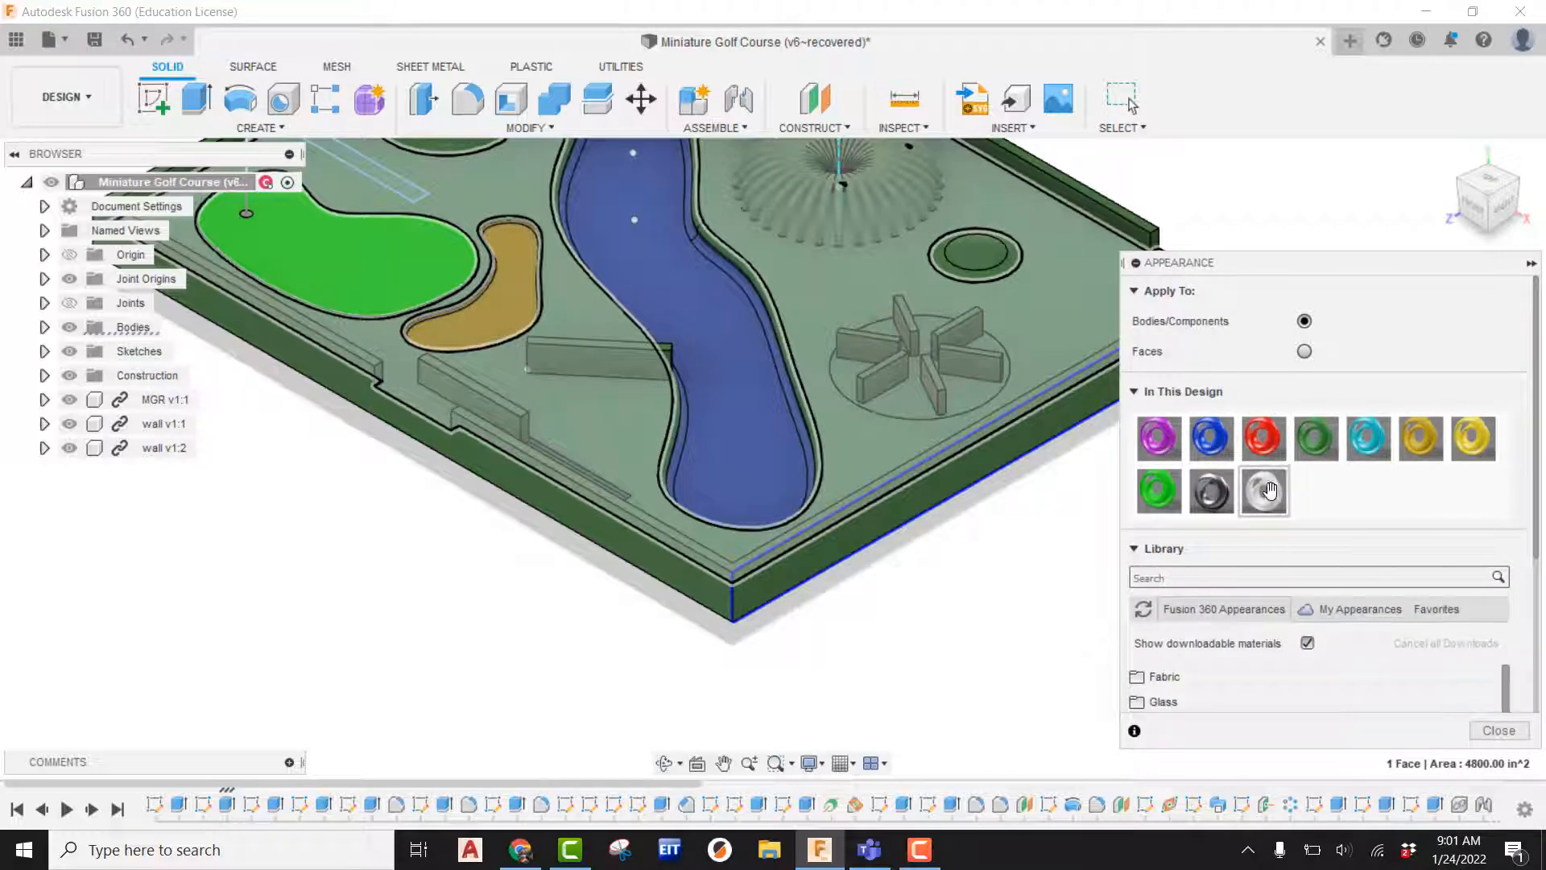
Duplicate the Sand Bunker appearance in this design and open the copy for editing.
right_click(1421, 435)
click(1456, 476)
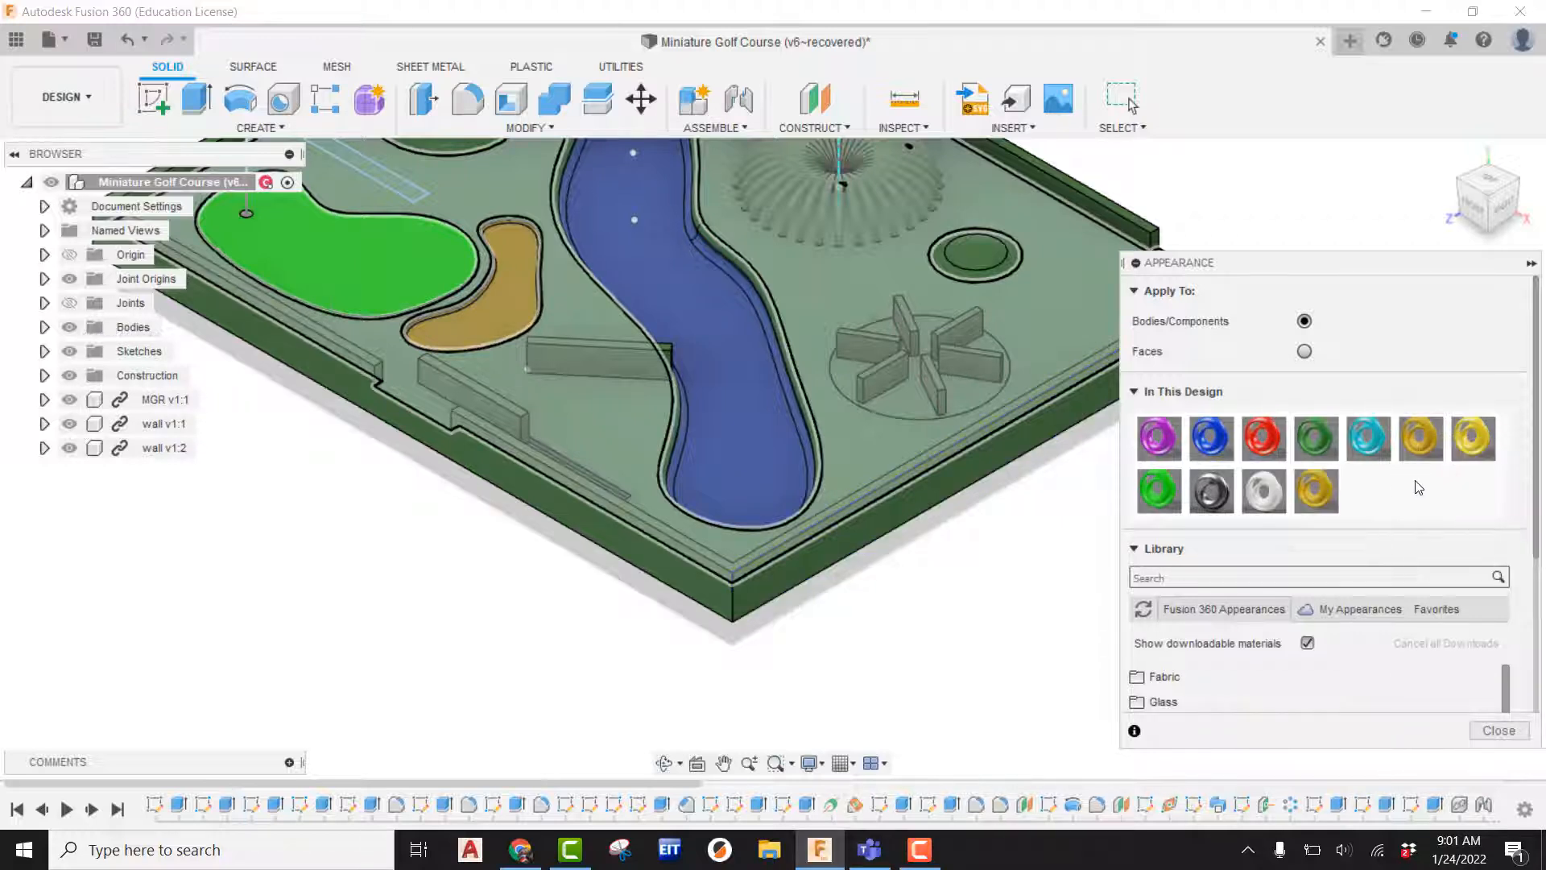
right_click(1318, 484)
click(1337, 498)
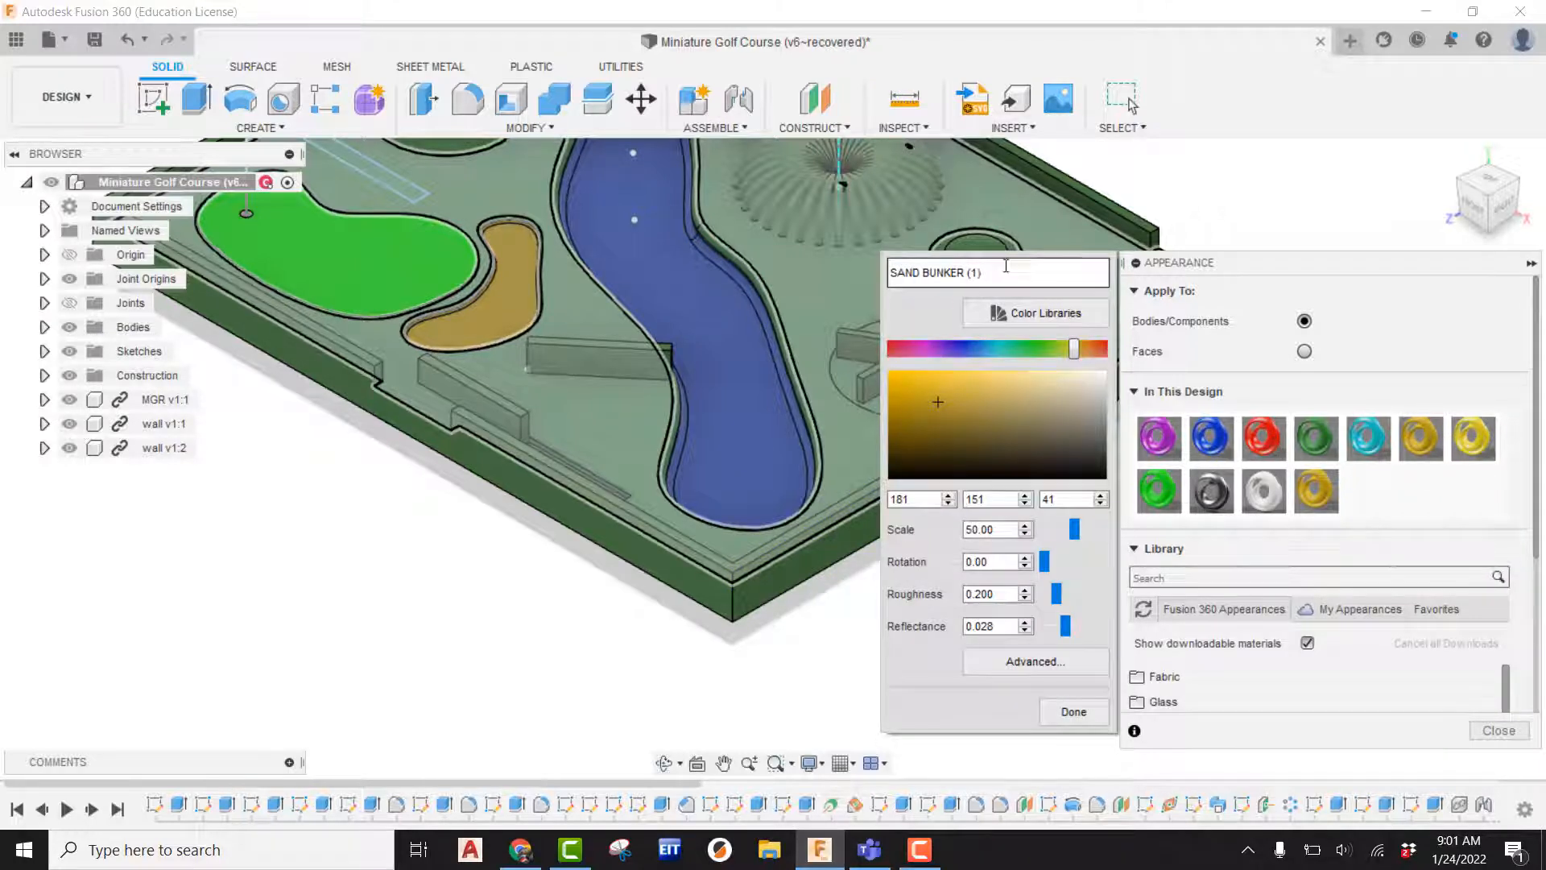
Rename the copied appearance to brick wall and open its advanced material settings.
drag(1006, 266, 857, 259)
text(brick)
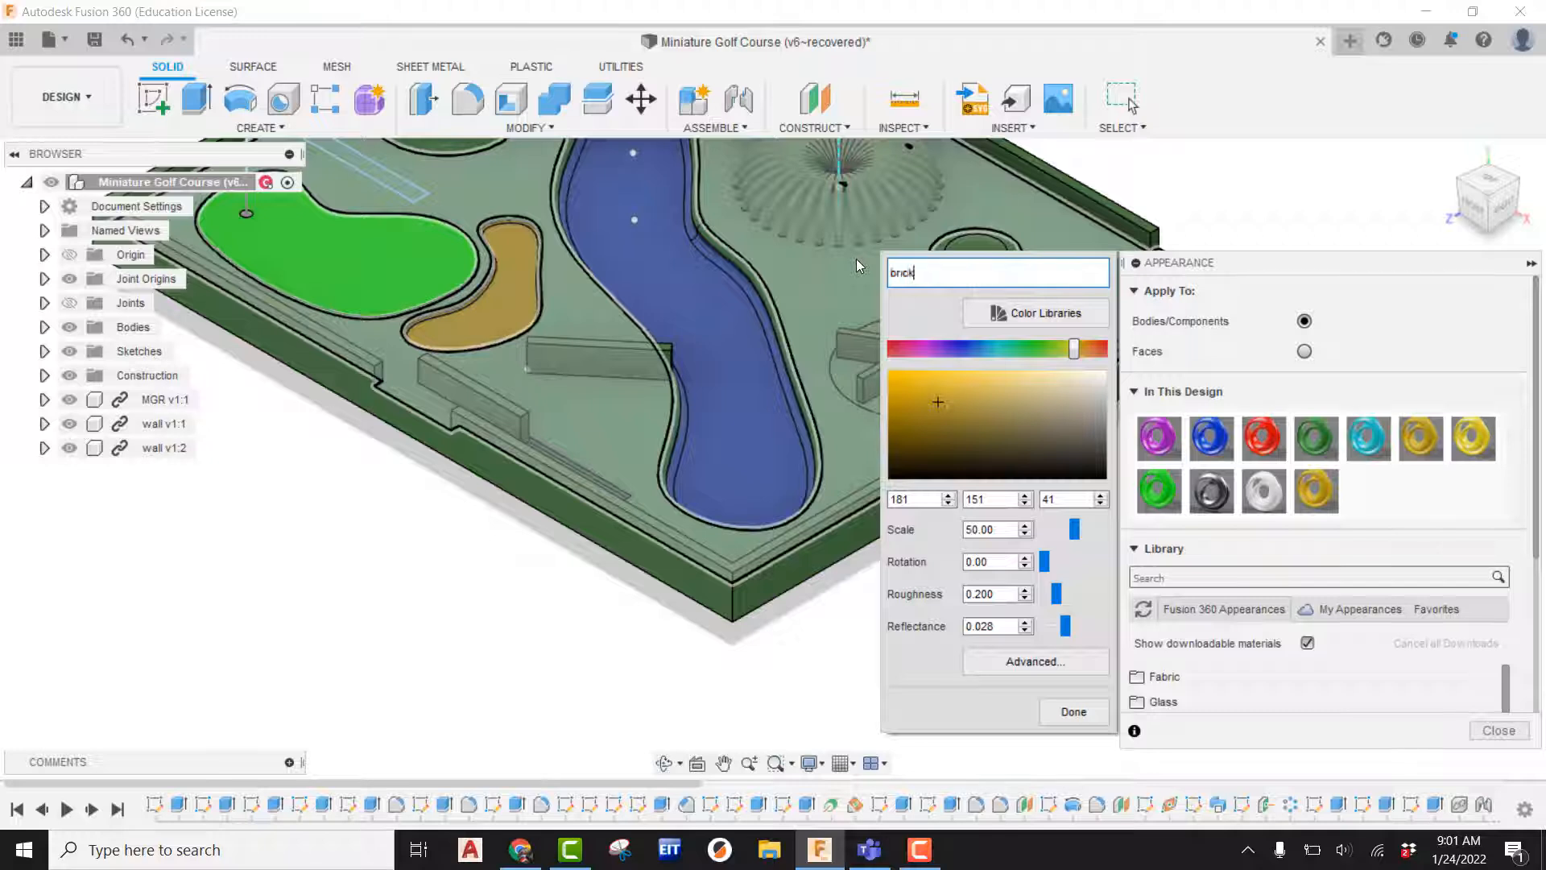
text( wall)
click(1038, 663)
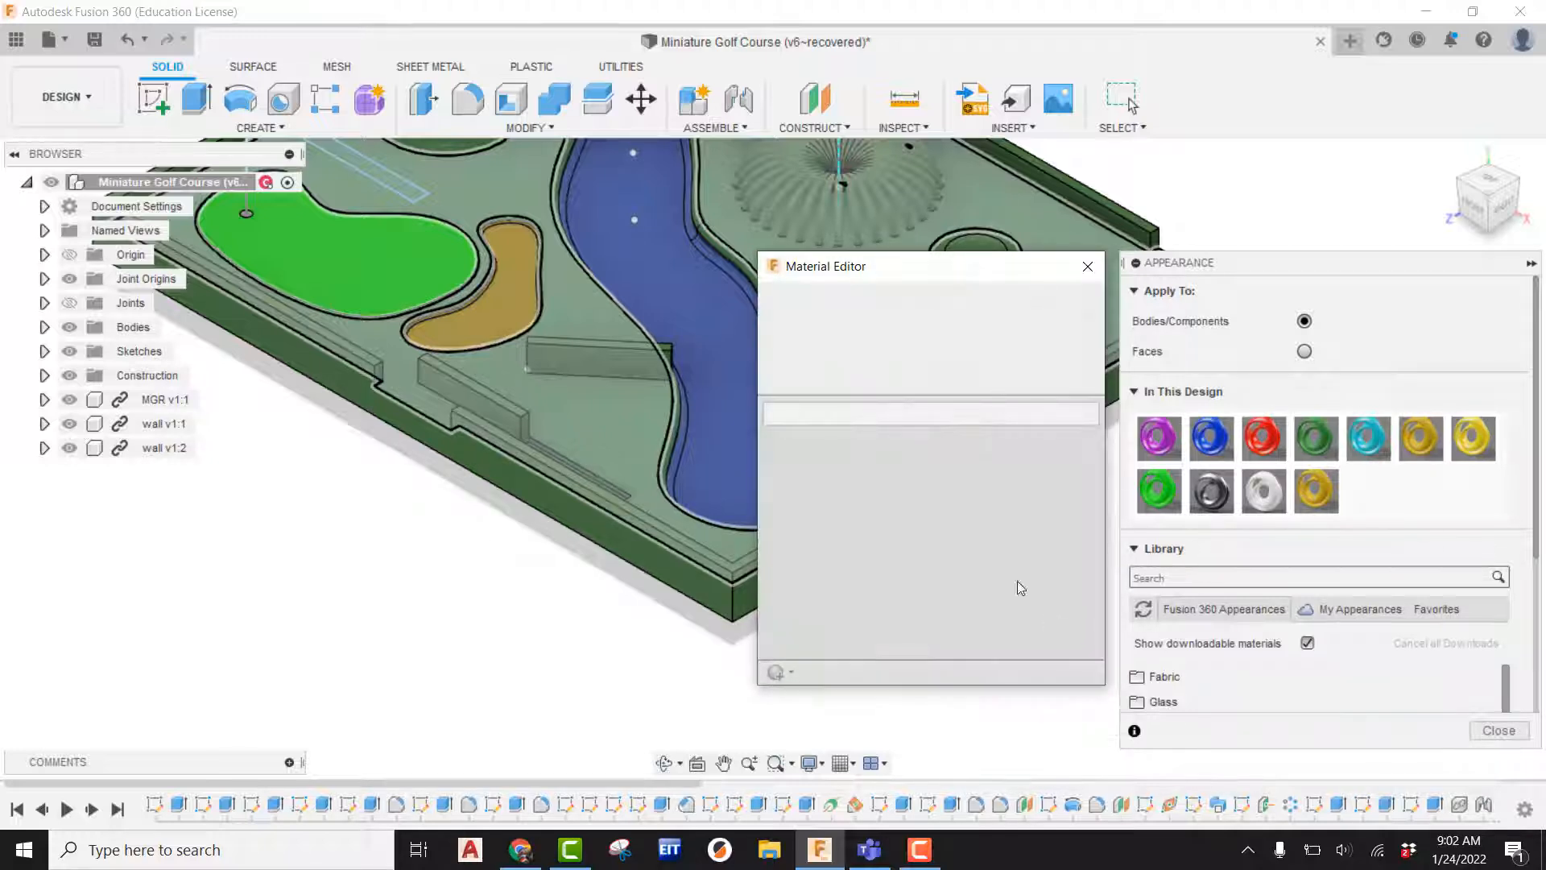
Replace the brick wall appearance's colour with the brick.jpg image from the Desktop and apply it.
drag(968, 262, 666, 197)
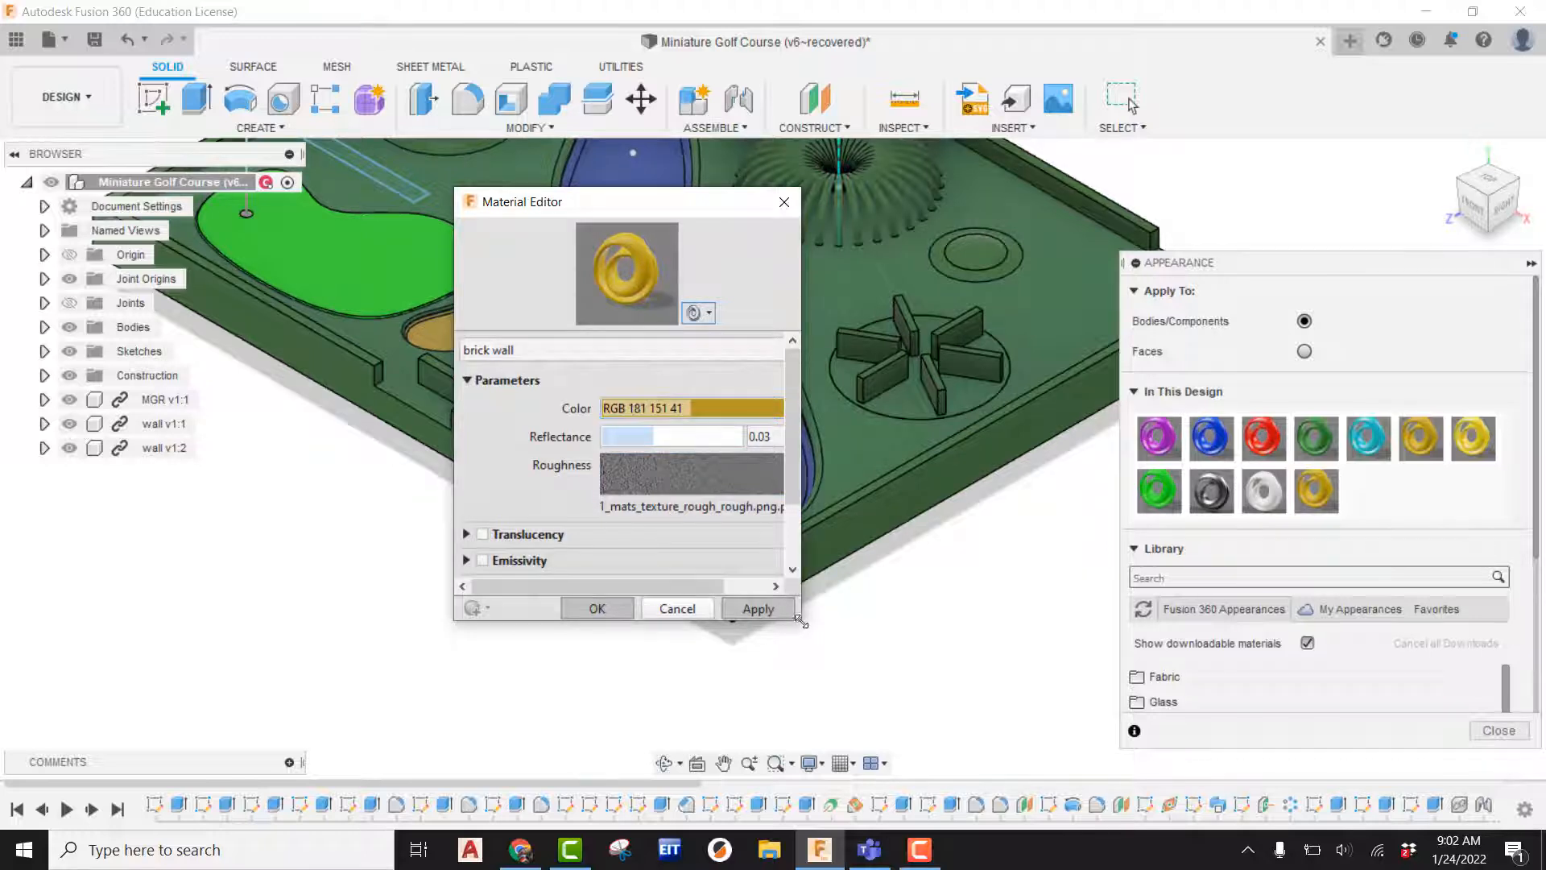
drag(800, 623, 1190, 719)
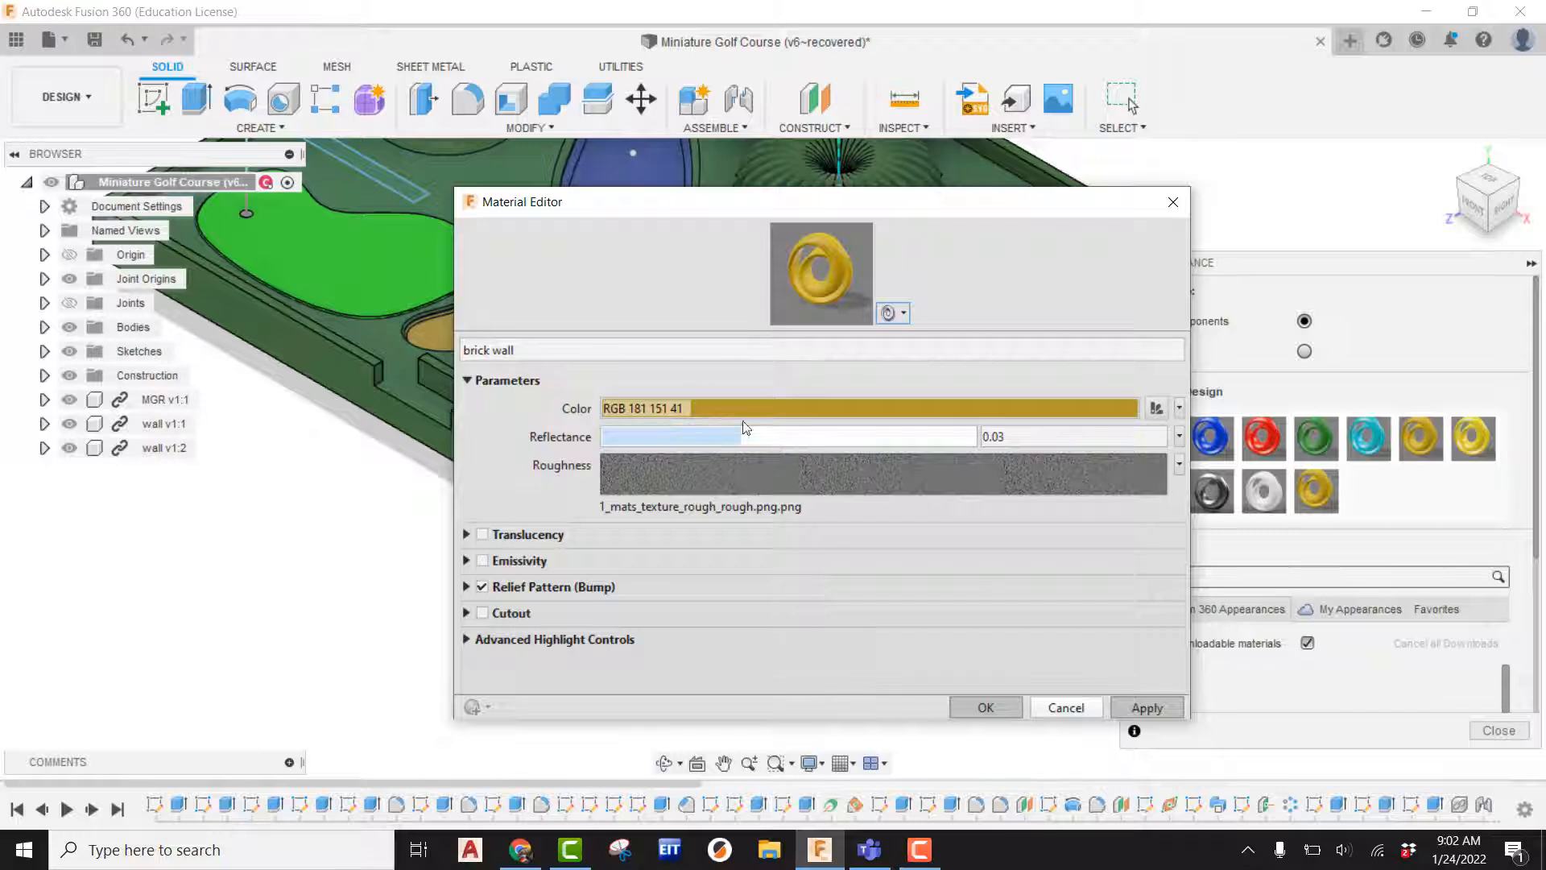
click(1180, 412)
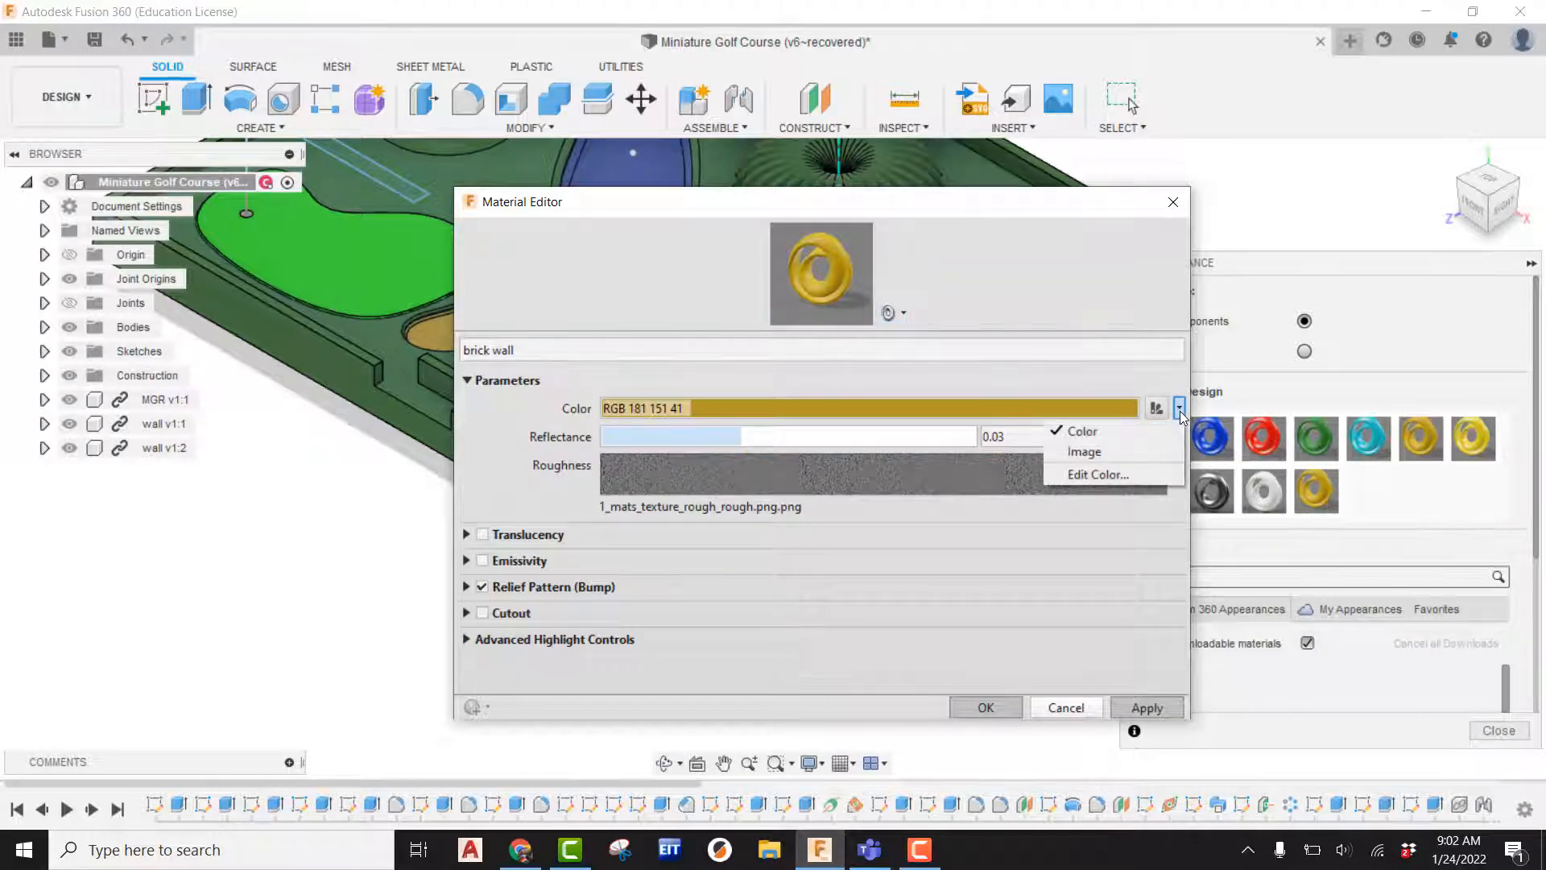
click(1087, 452)
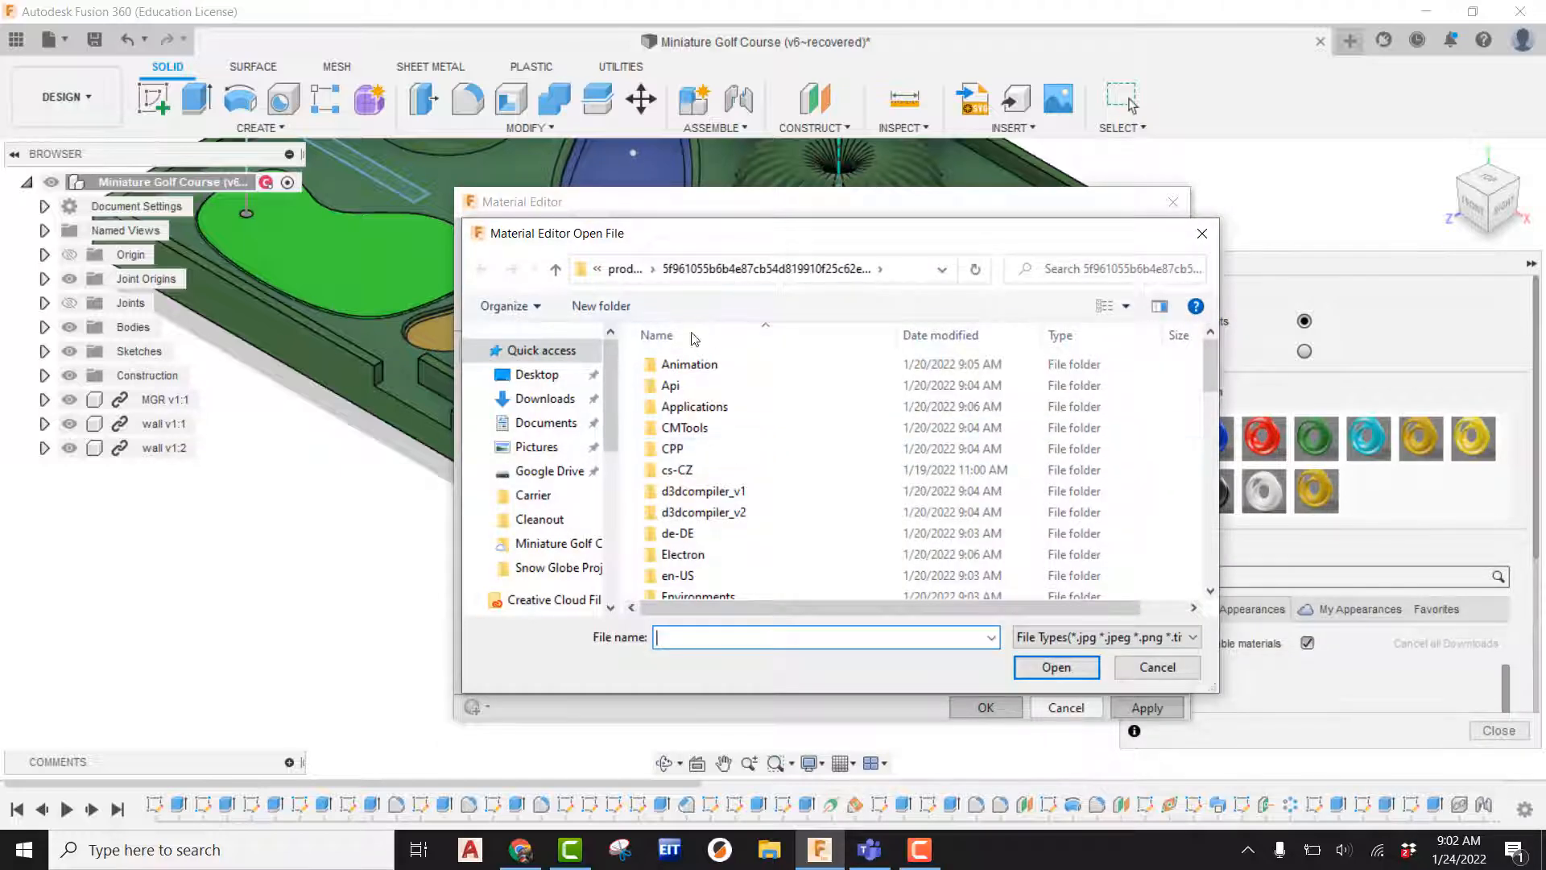
click(538, 377)
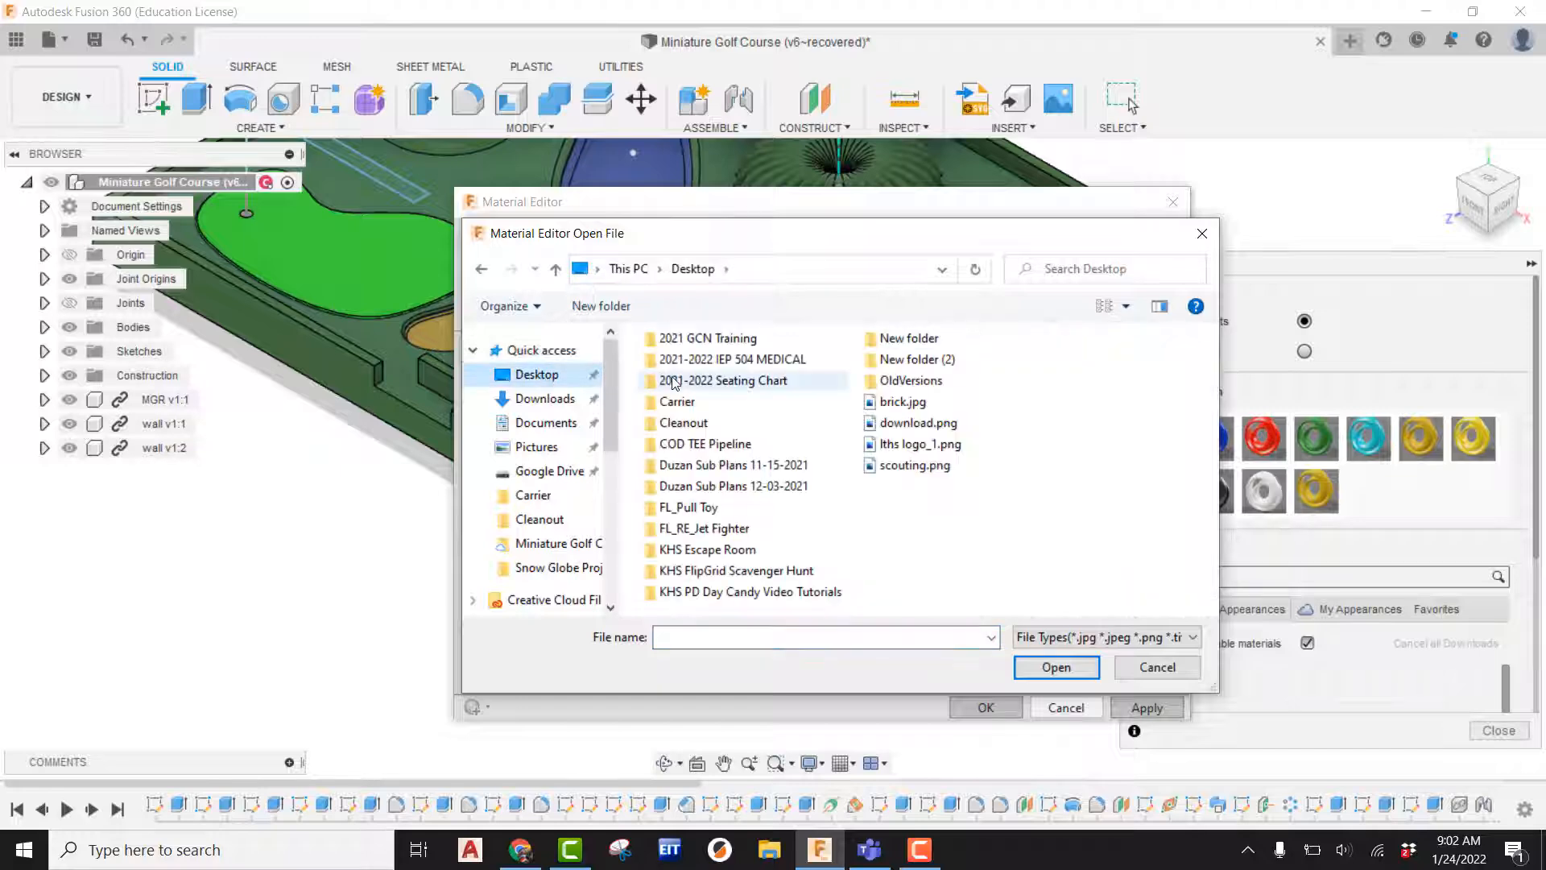
click(902, 401)
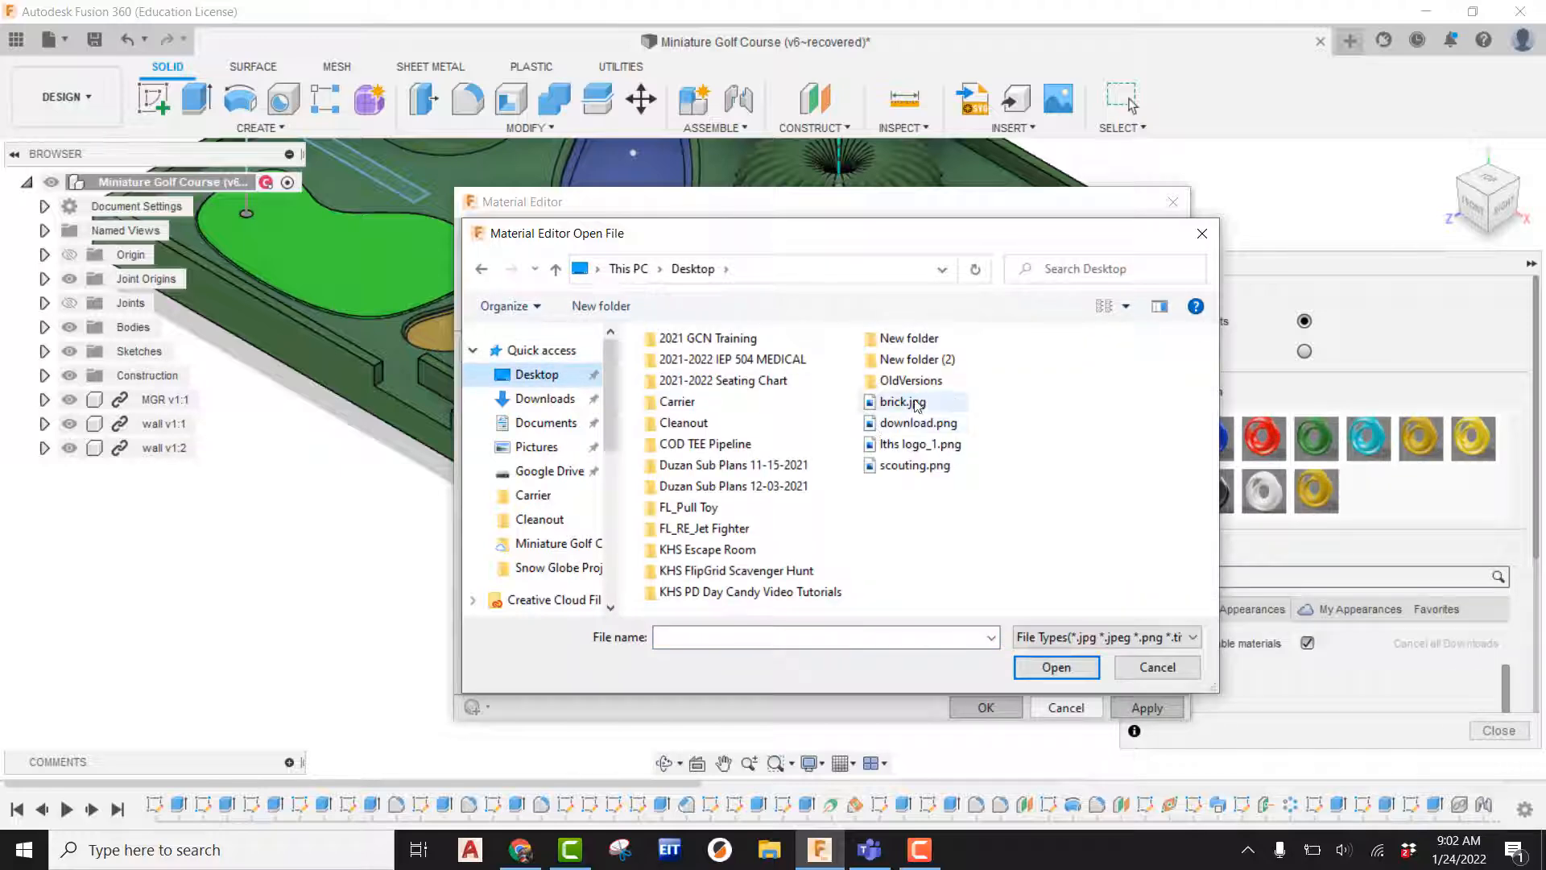
click(1066, 670)
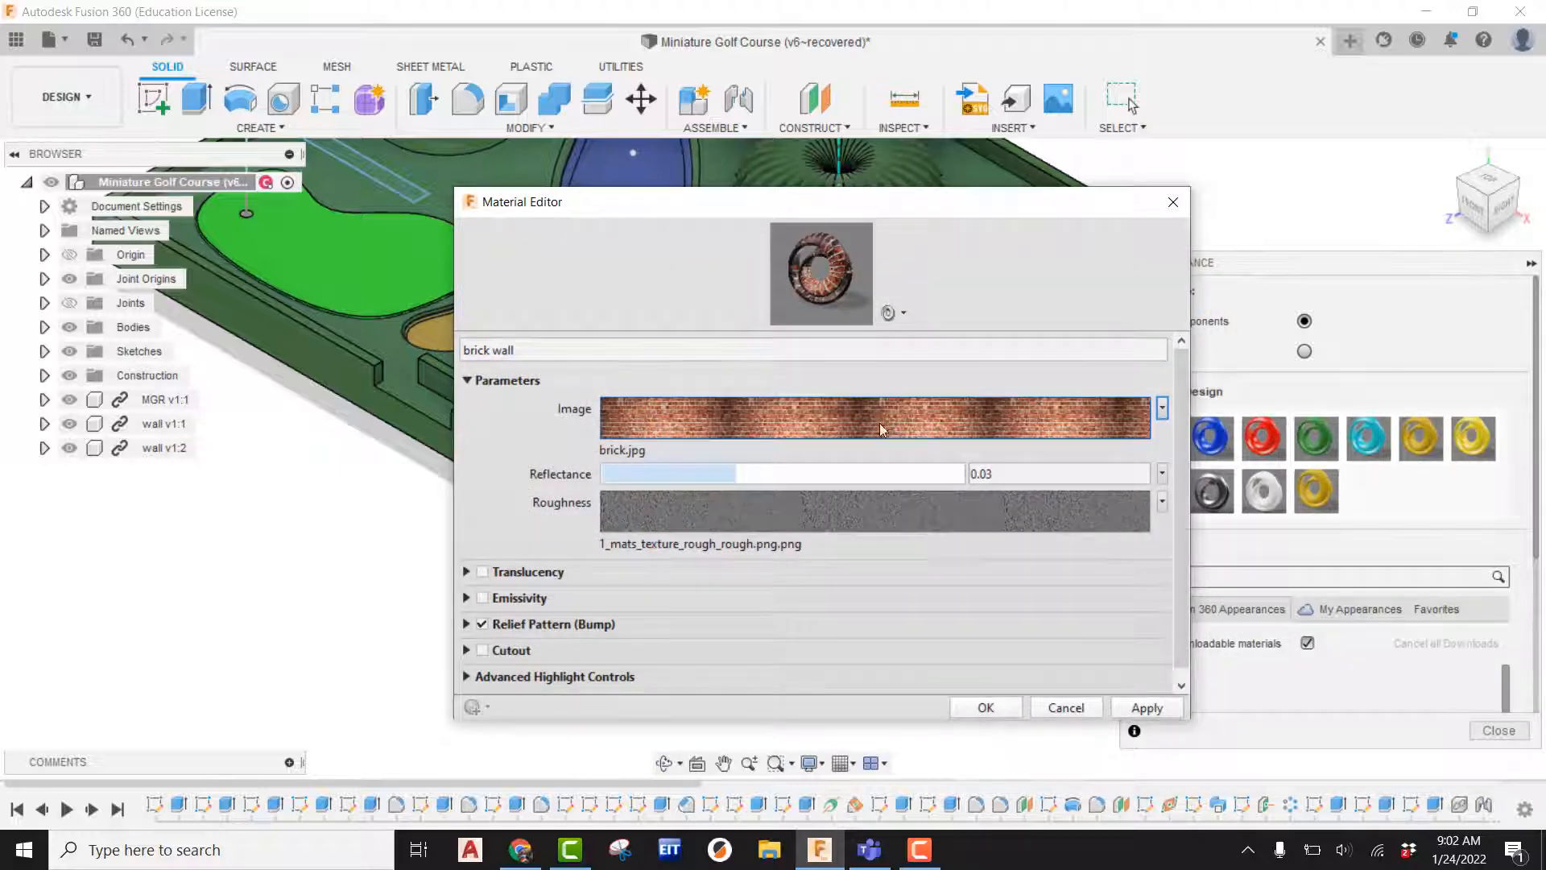
click(1145, 707)
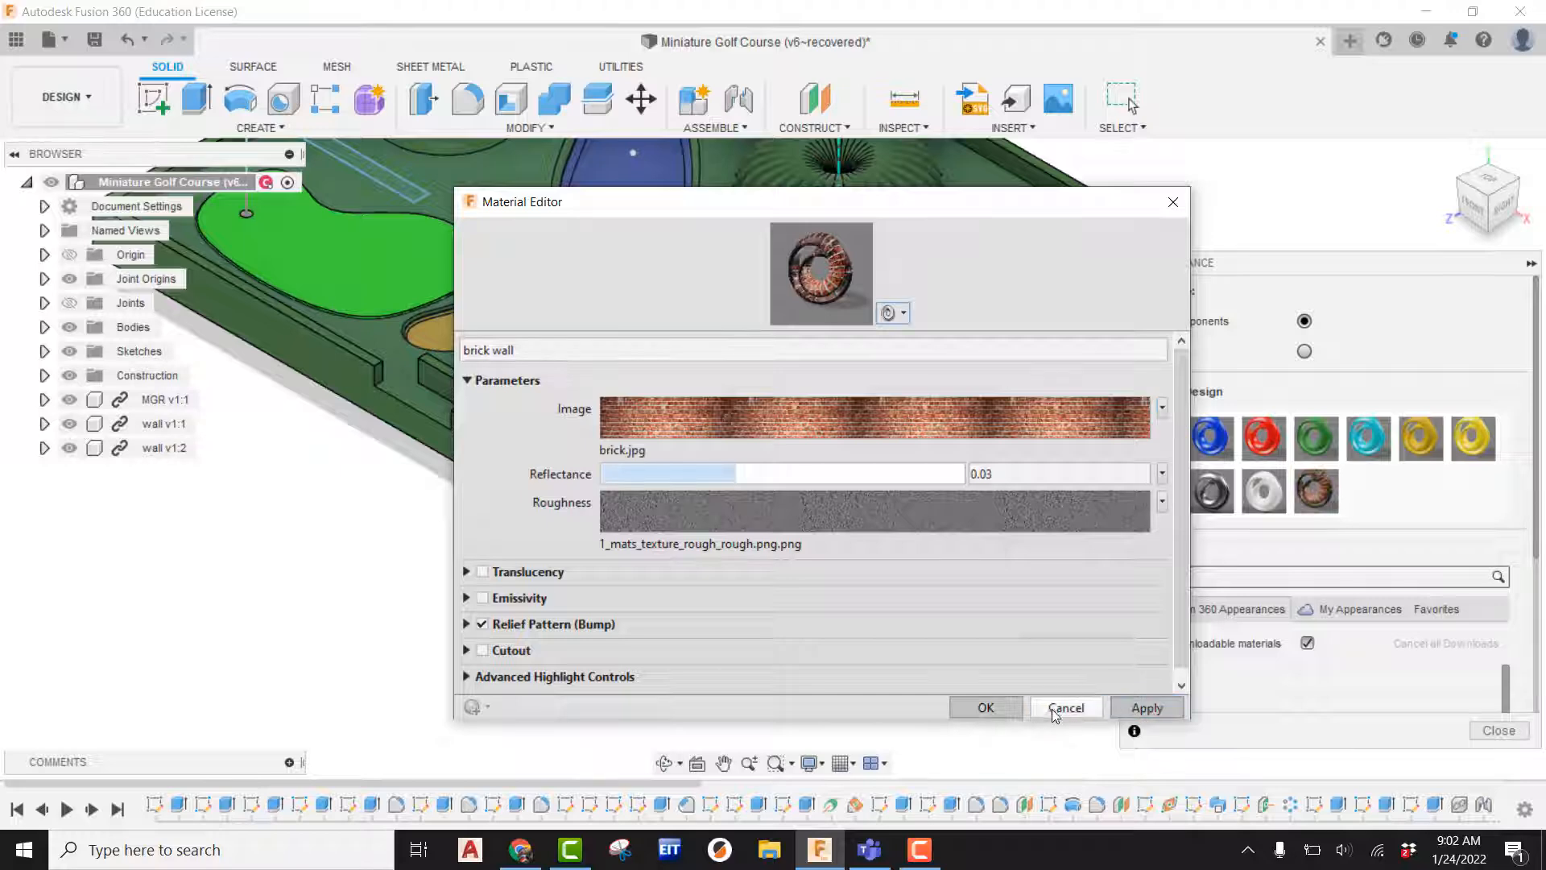
click(1062, 708)
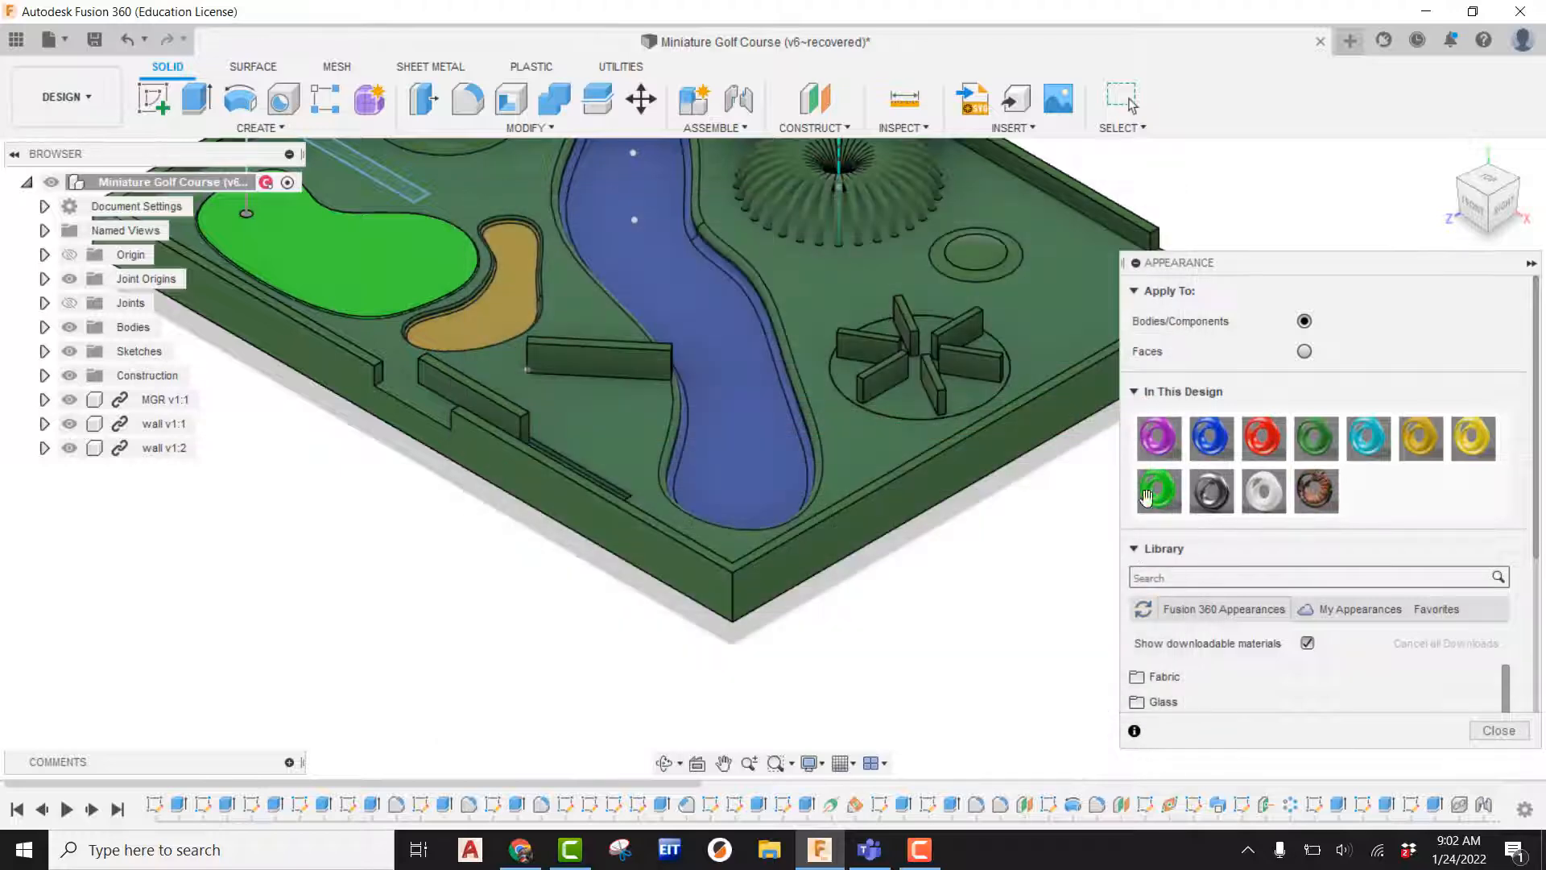
Switch to applying appearances to faces and assign the brick wall appearance to the base's side face.
click(1304, 352)
drag(1315, 490, 901, 498)
scroll(824, 567, up, 3)
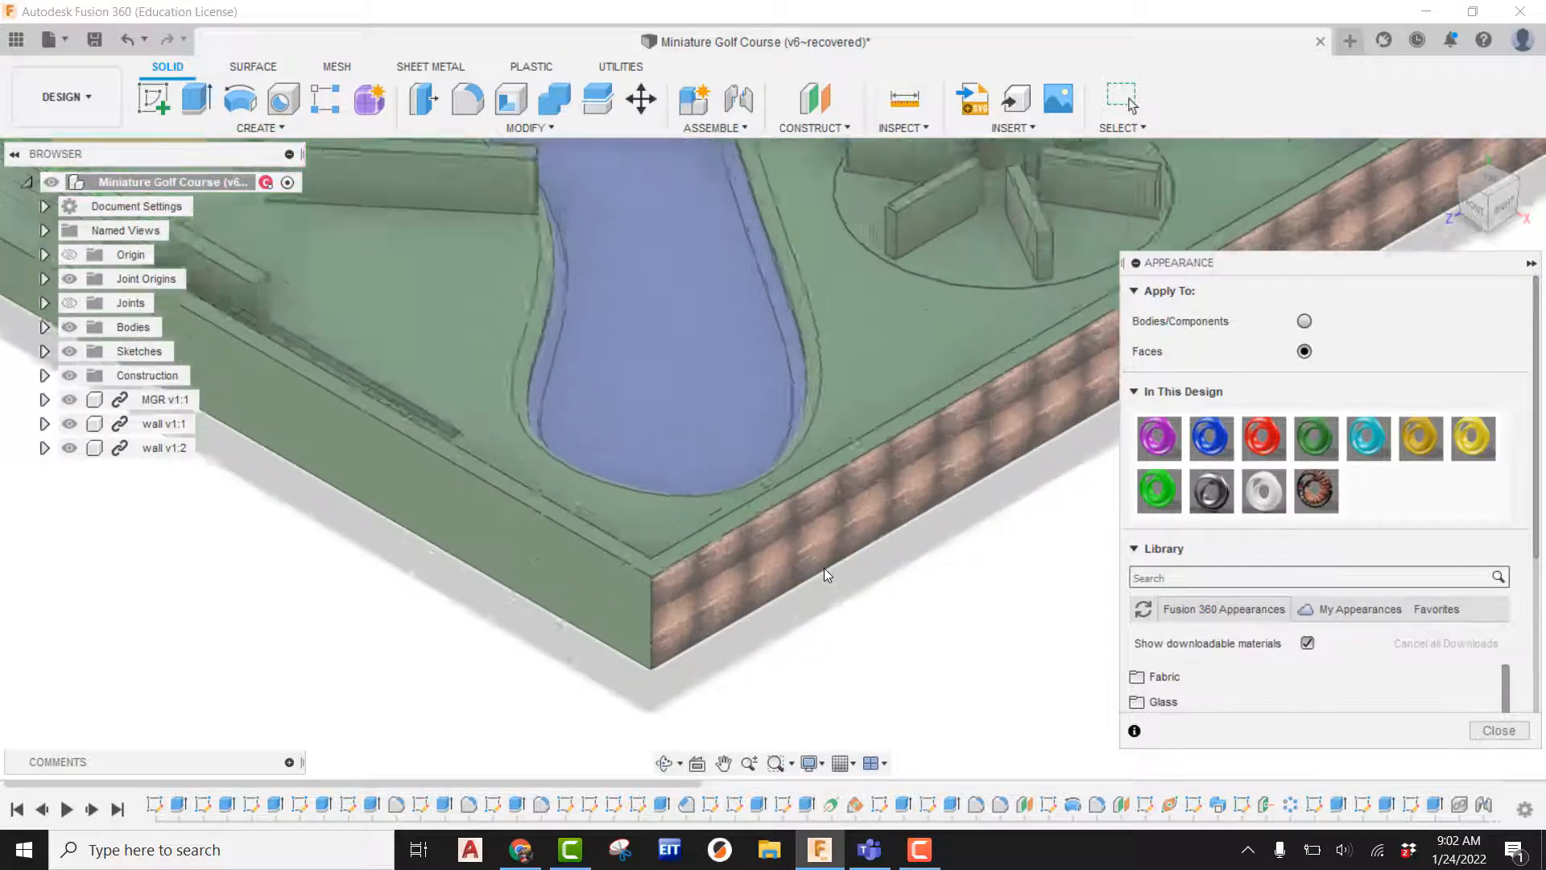
scroll(823, 567, up, 5)
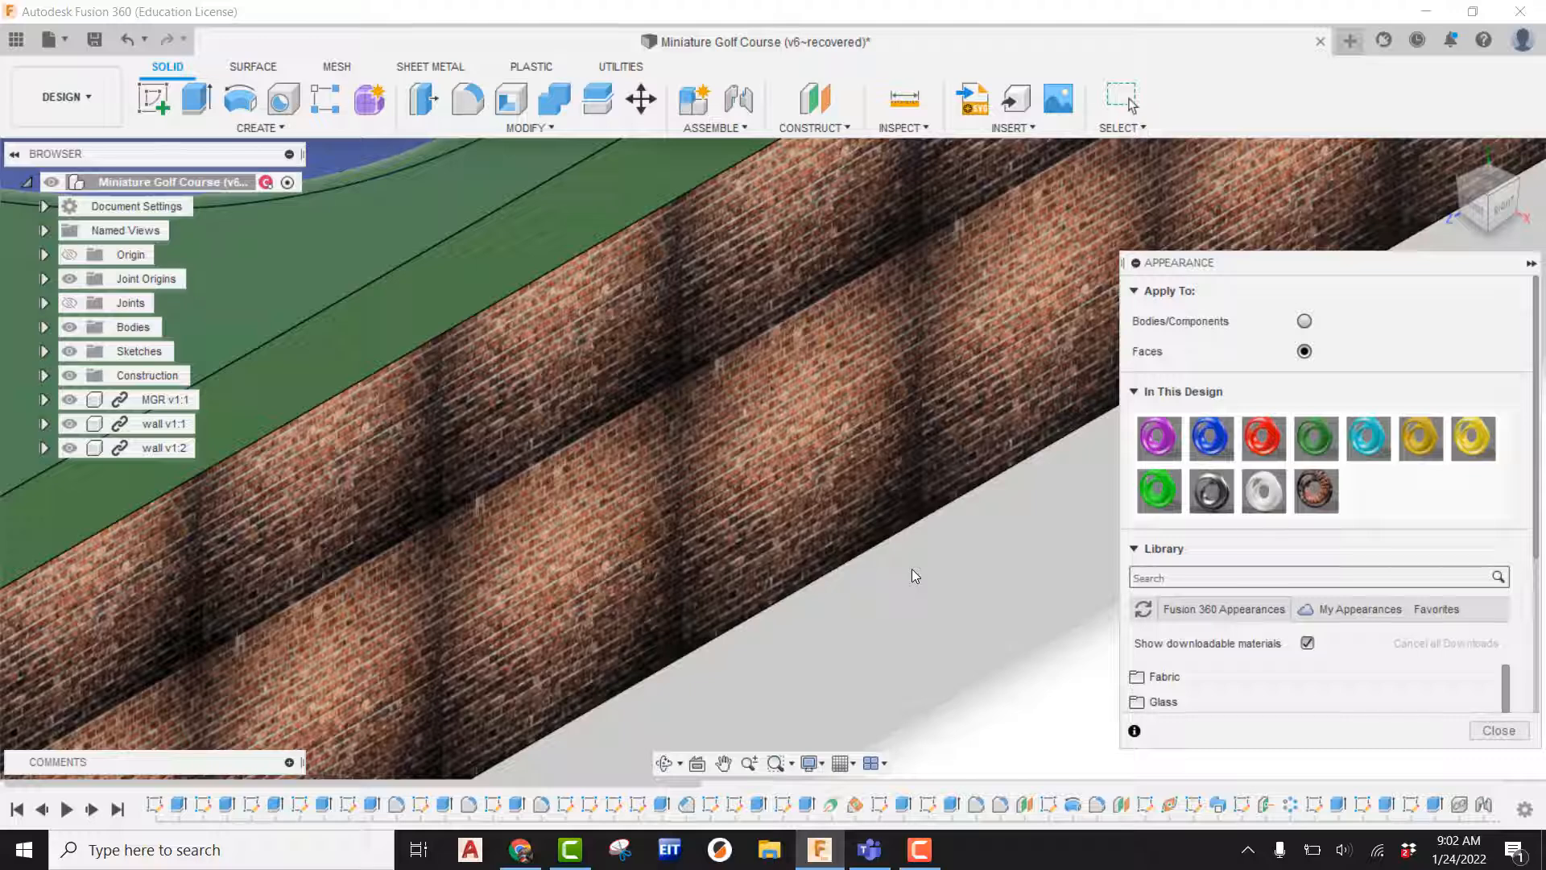
scroll(762, 461, down, 8)
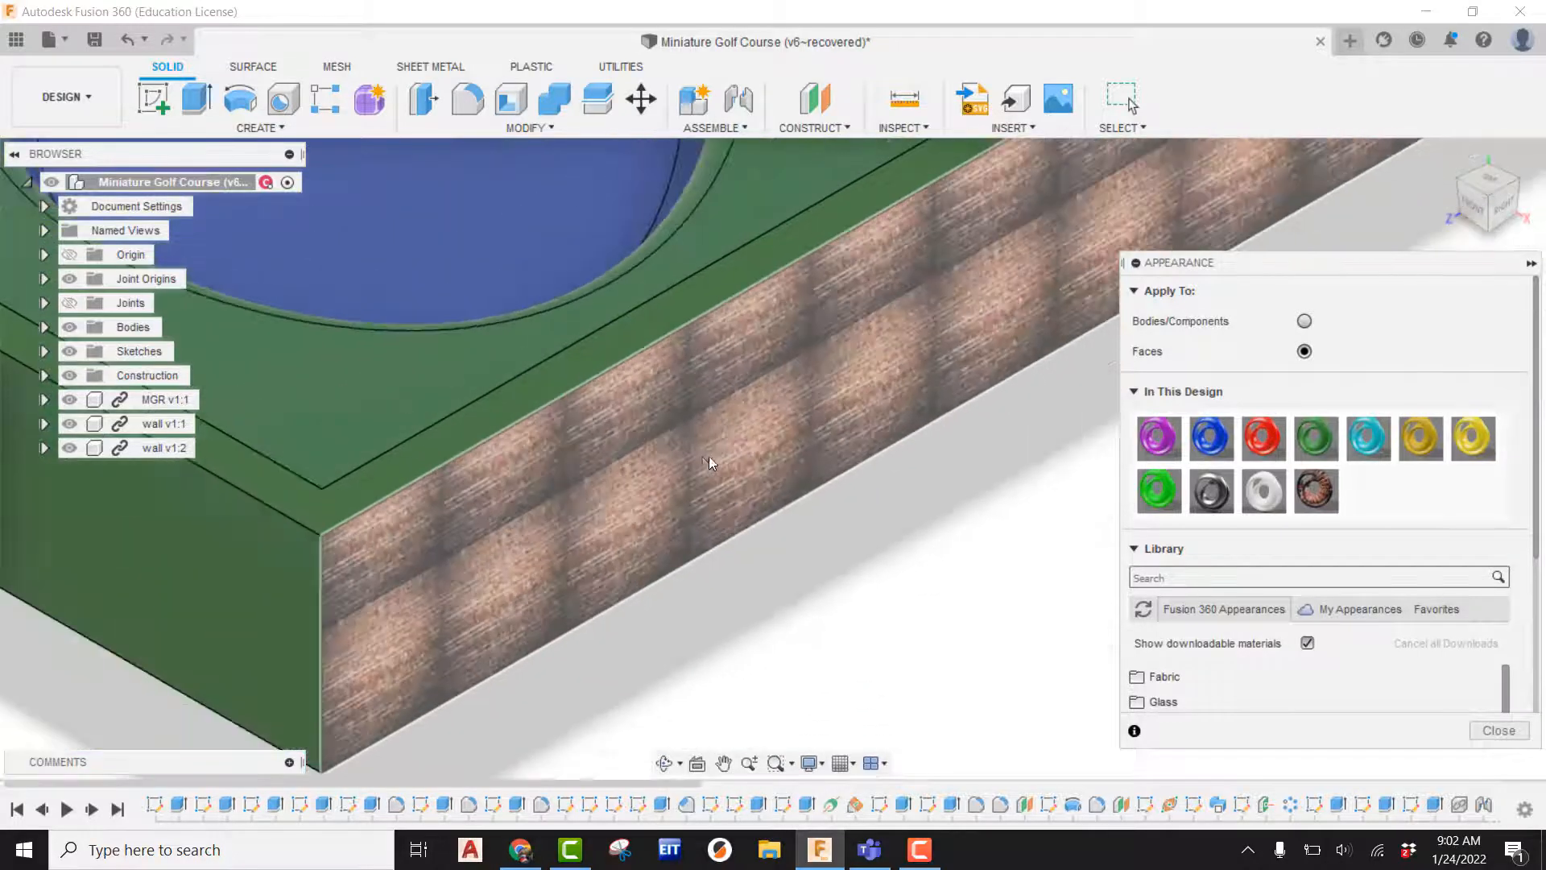
middle_drag(815, 451, 427, 585)
scroll(810, 483, down, 2)
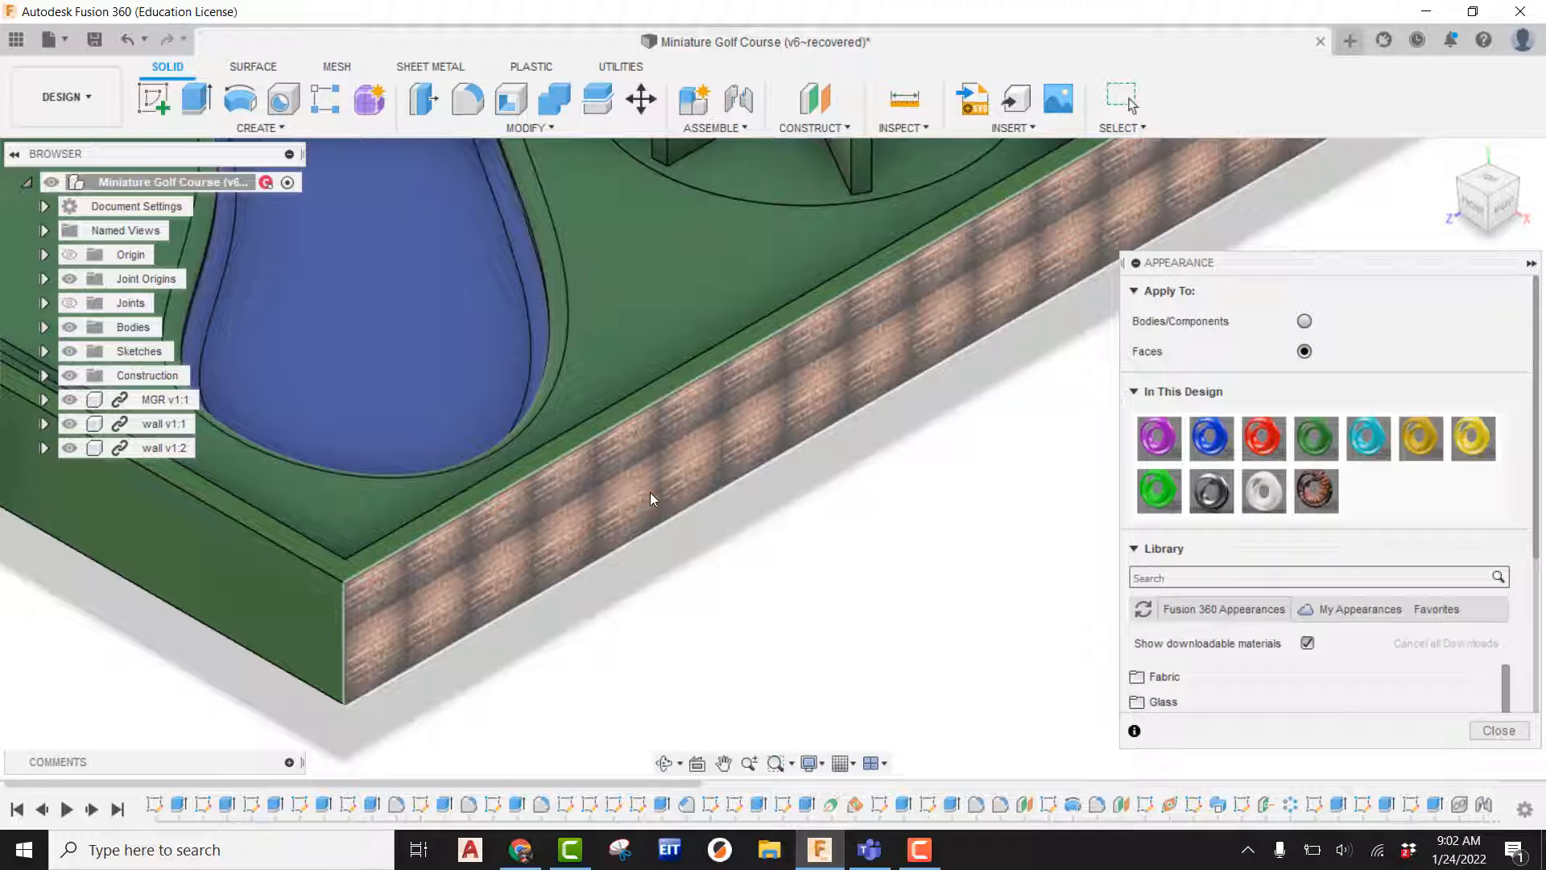
Open the brick wall appearance in the advanced Material Editor.
right_click(1319, 491)
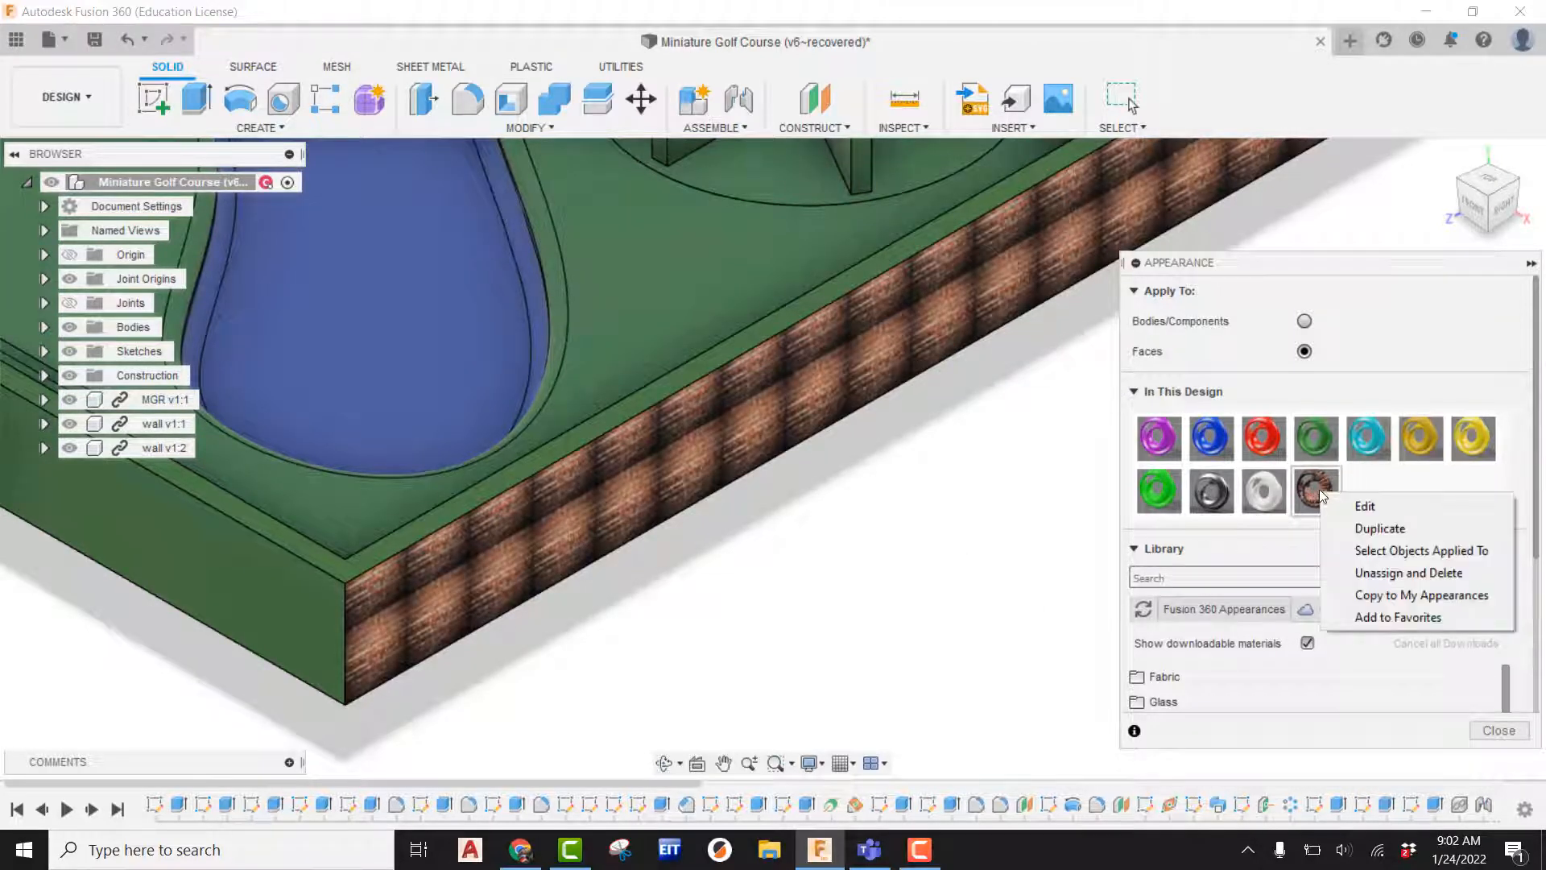
click(1366, 506)
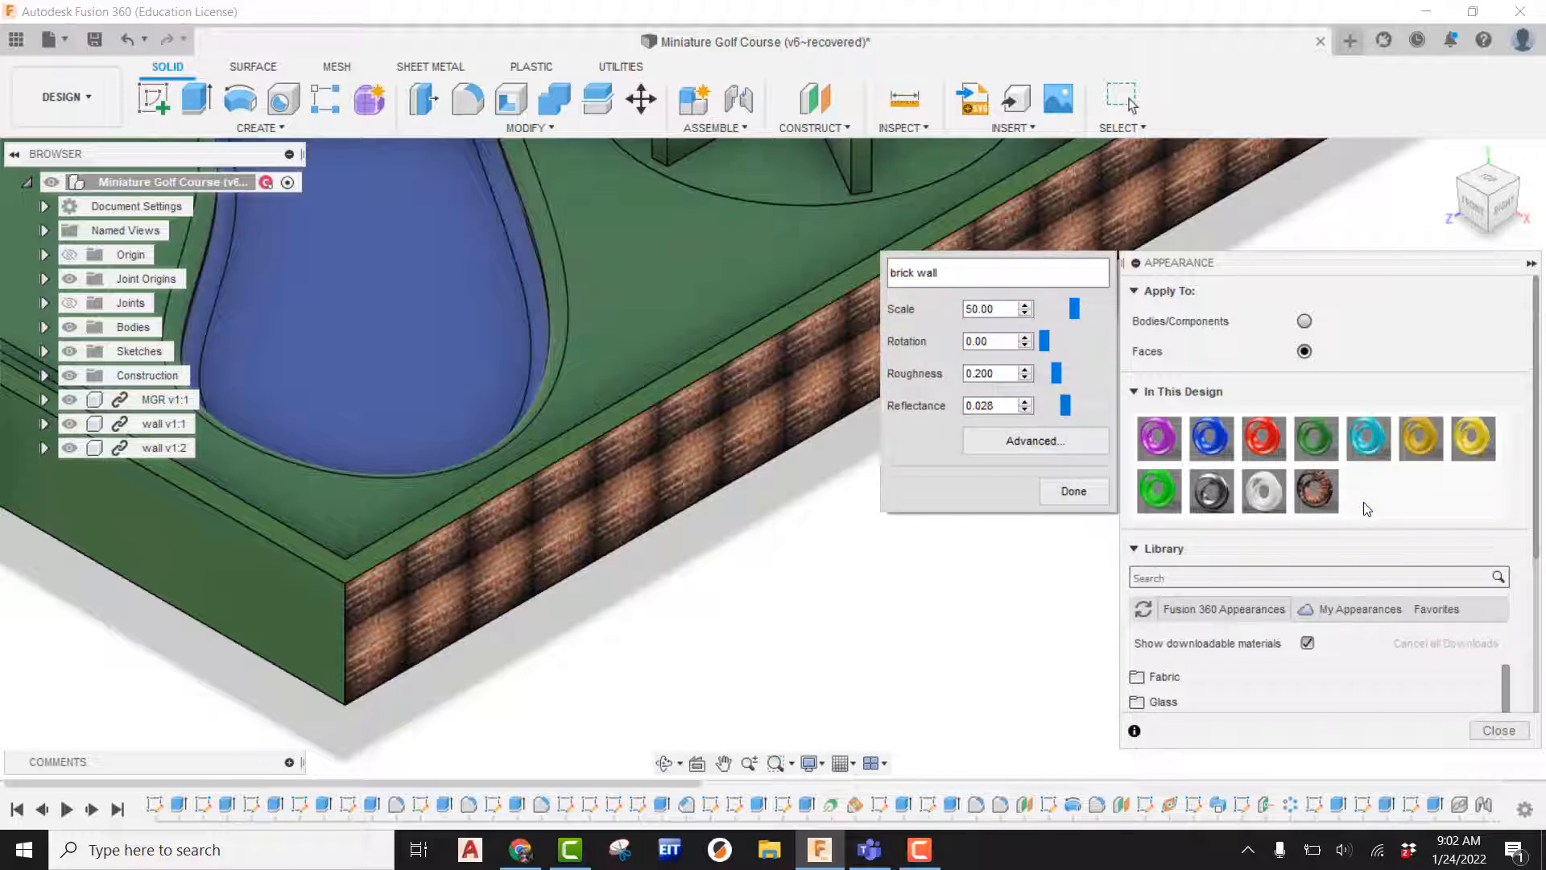
click(1060, 442)
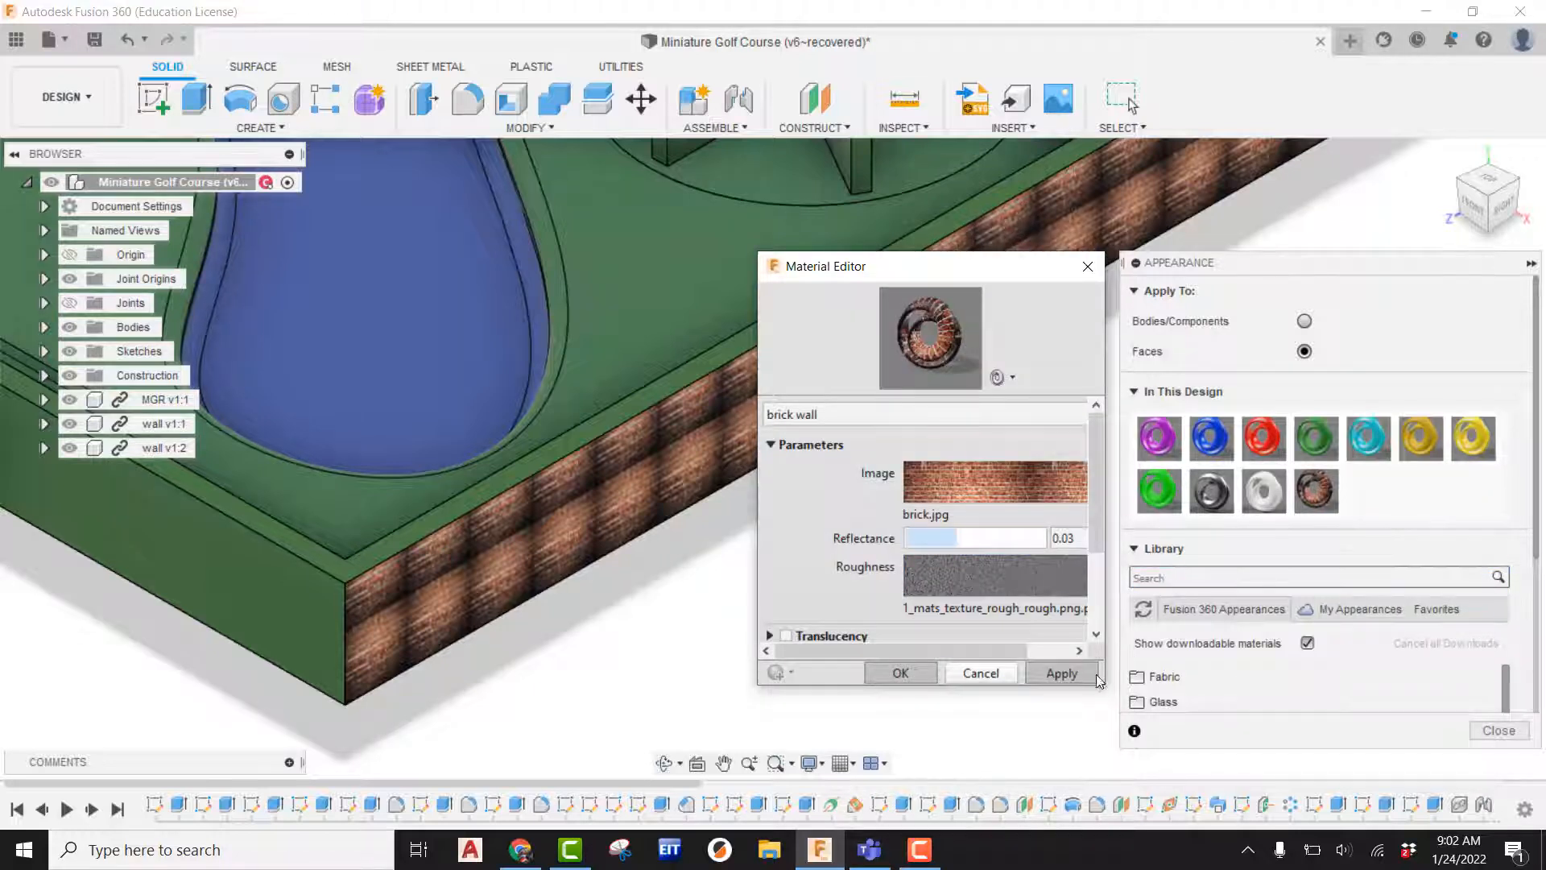
drag(1105, 686, 1349, 805)
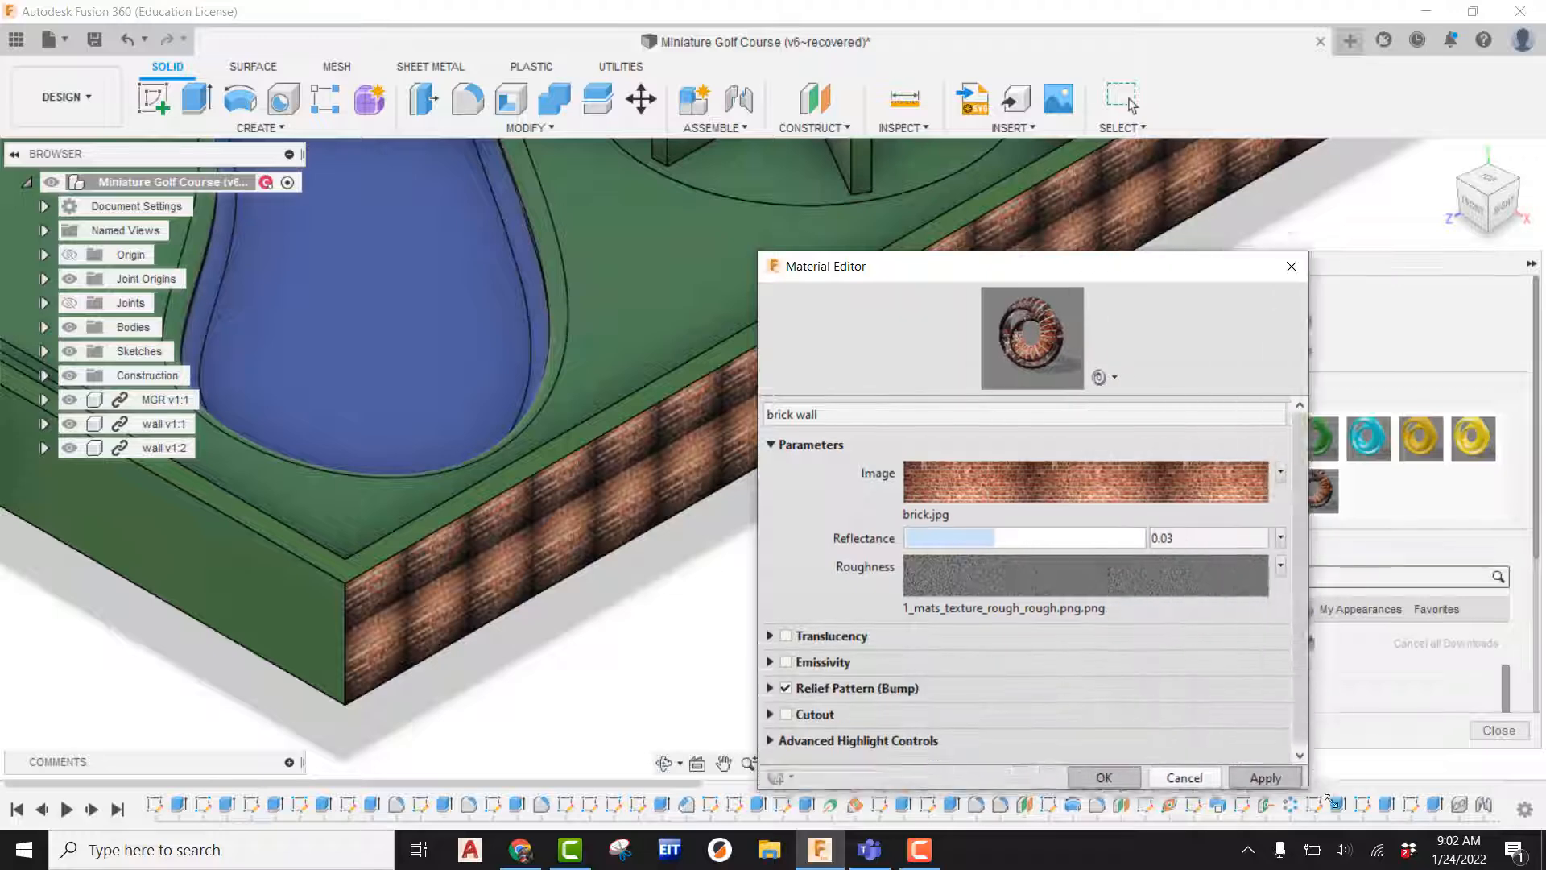
drag(1024, 273, 689, 138)
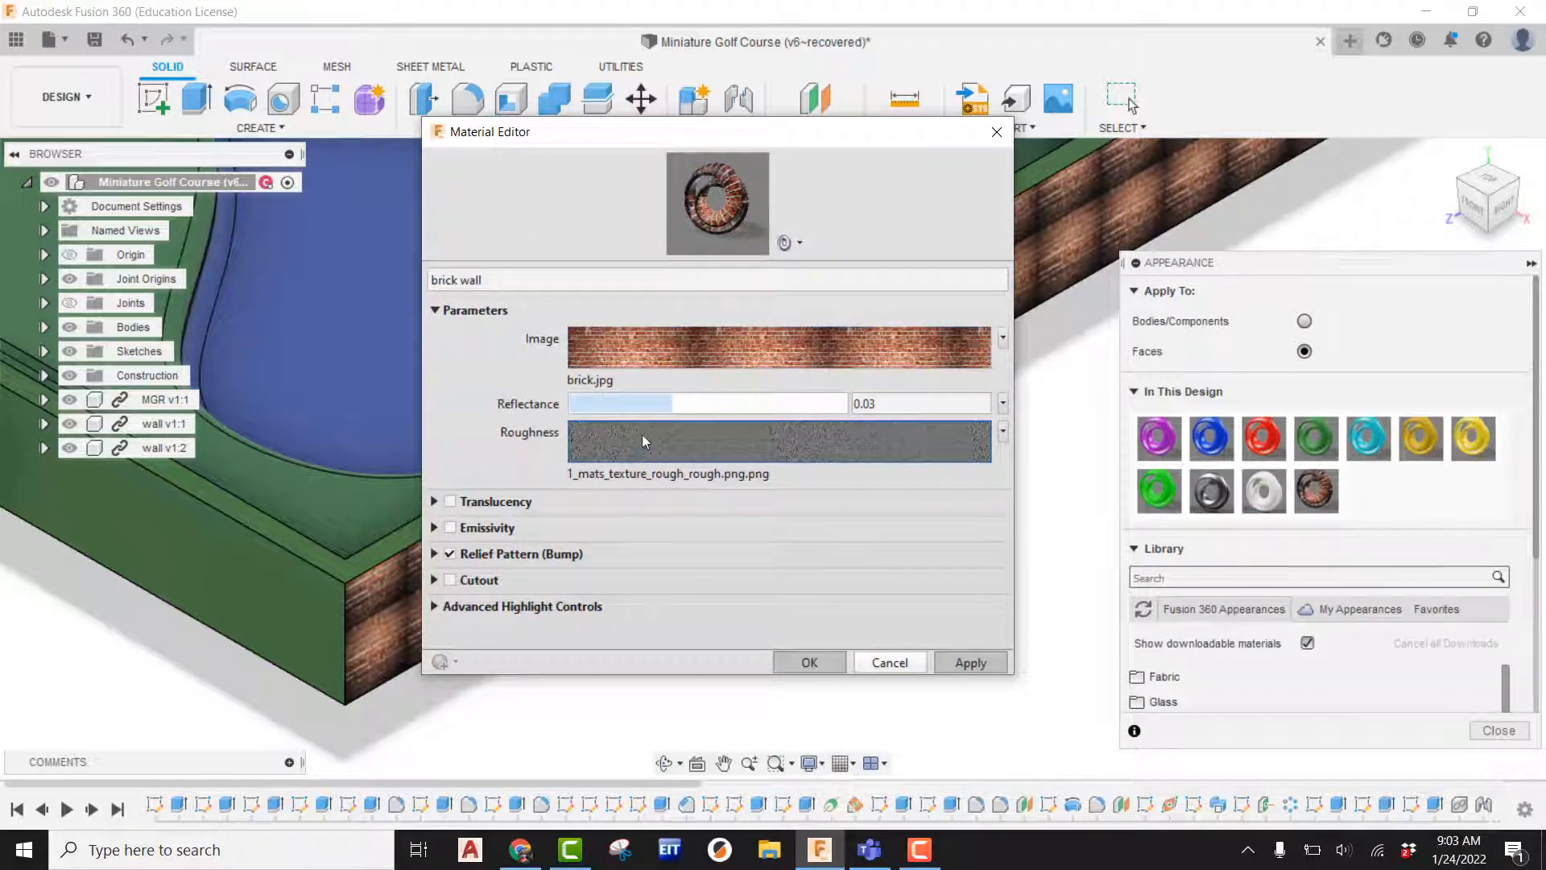
Set the brick image texture's sample size to 6.00 in wide and high and apply it.
click(691, 351)
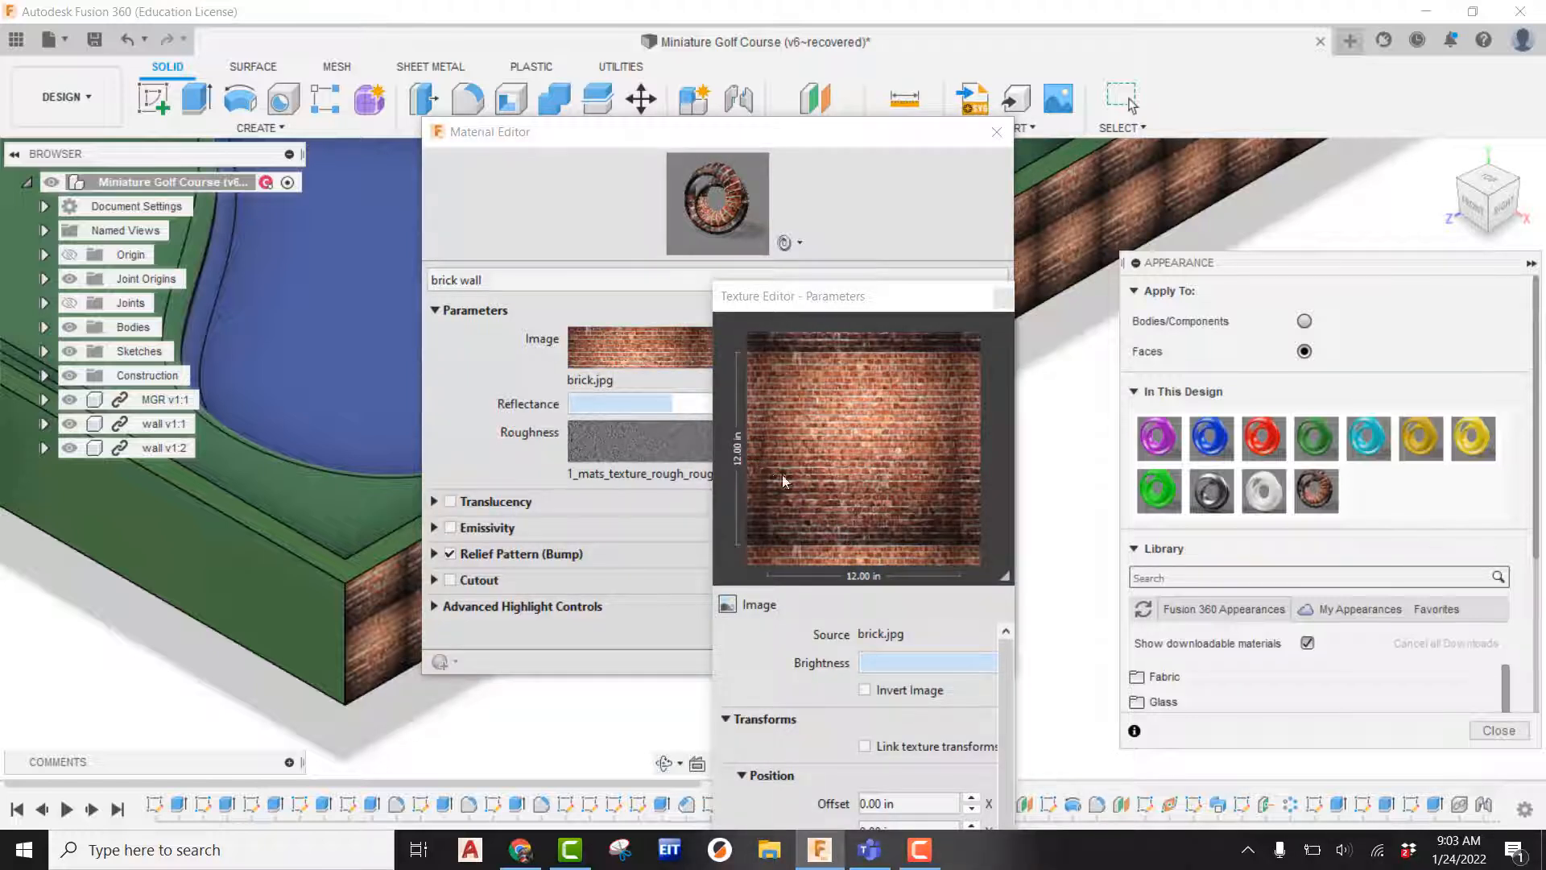
click(805, 728)
drag(999, 679, 1003, 733)
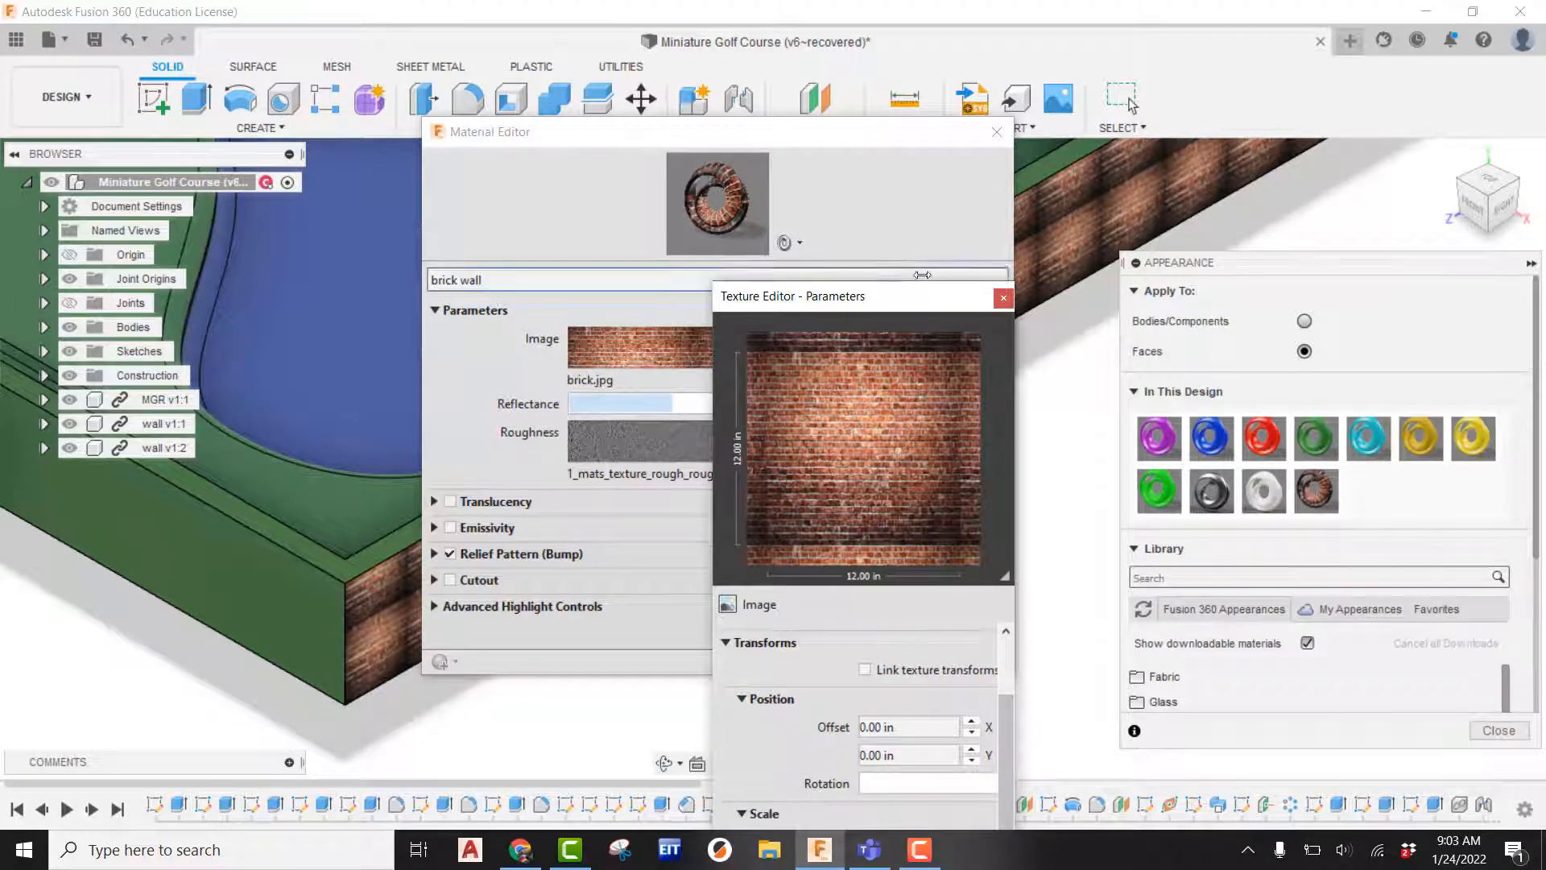
drag(910, 297, 894, 101)
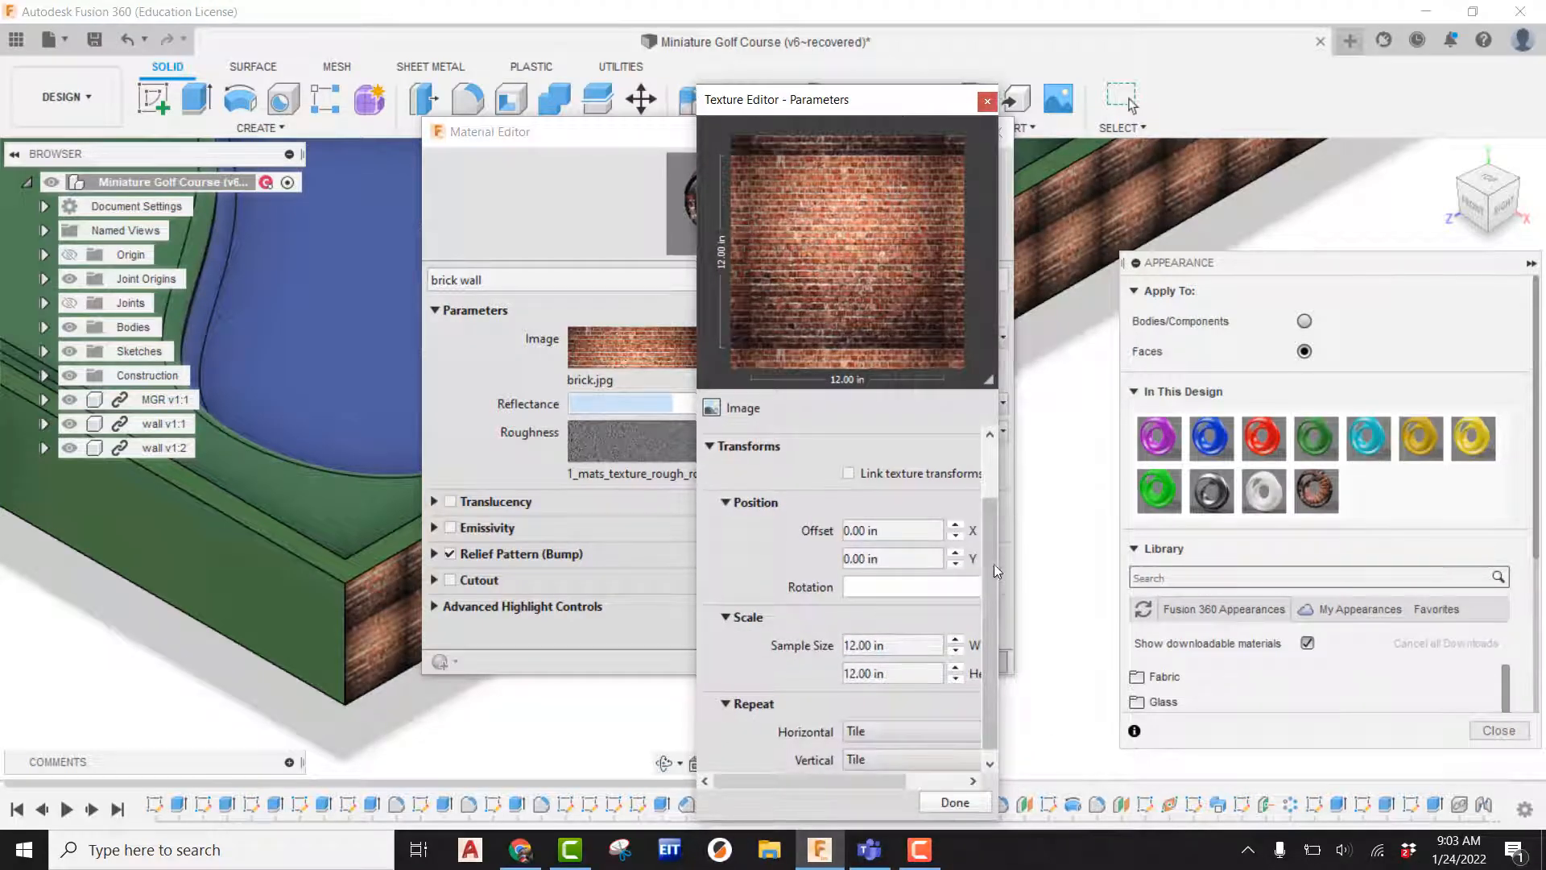
drag(993, 564, 997, 610)
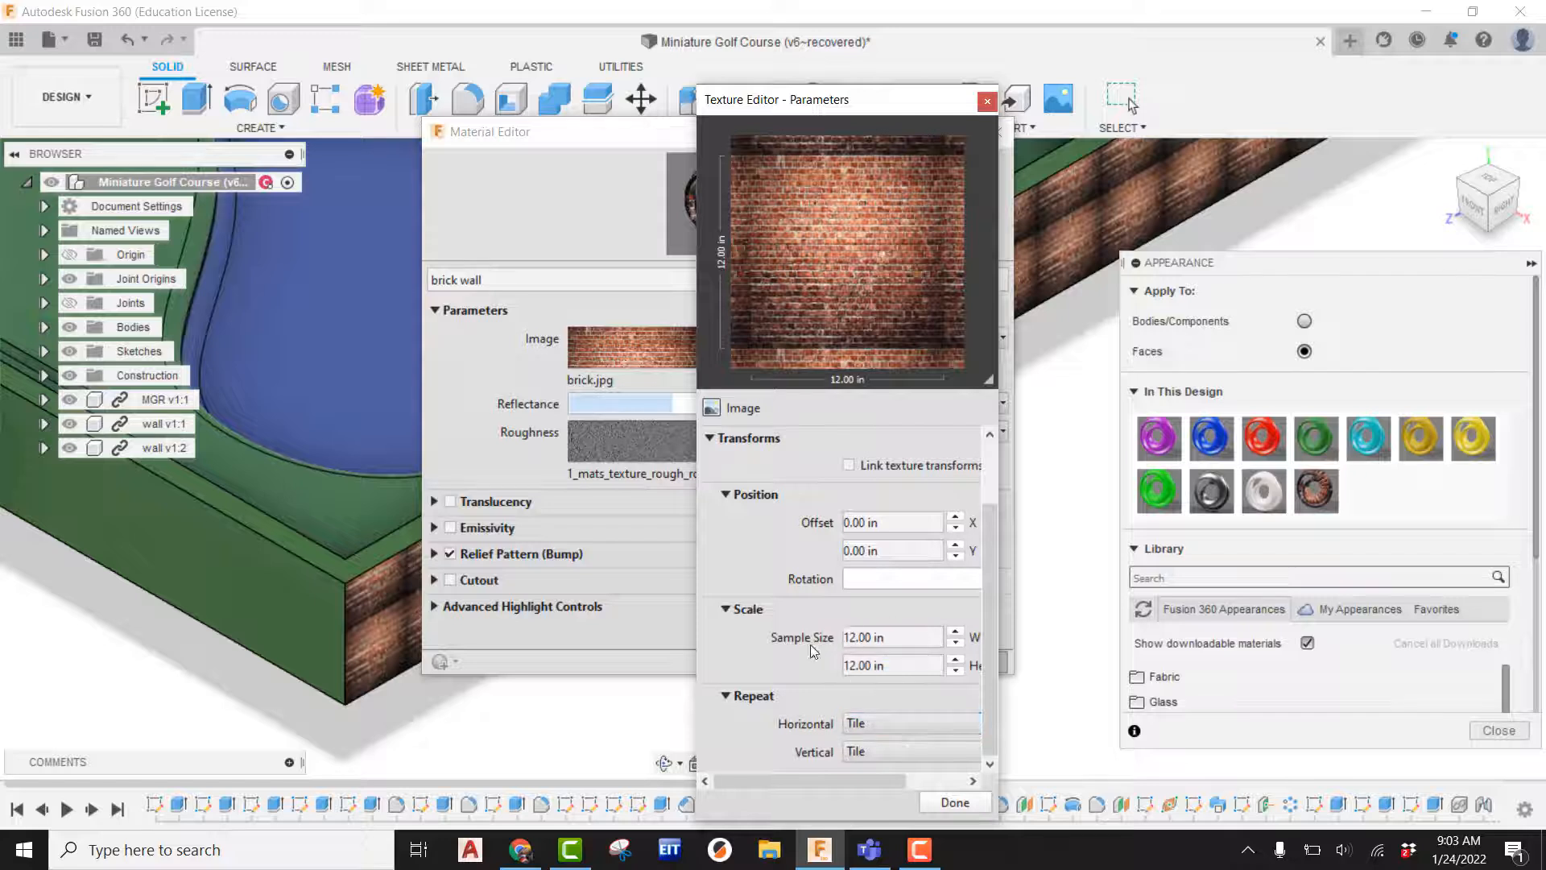
drag(868, 637, 845, 635)
text(6)
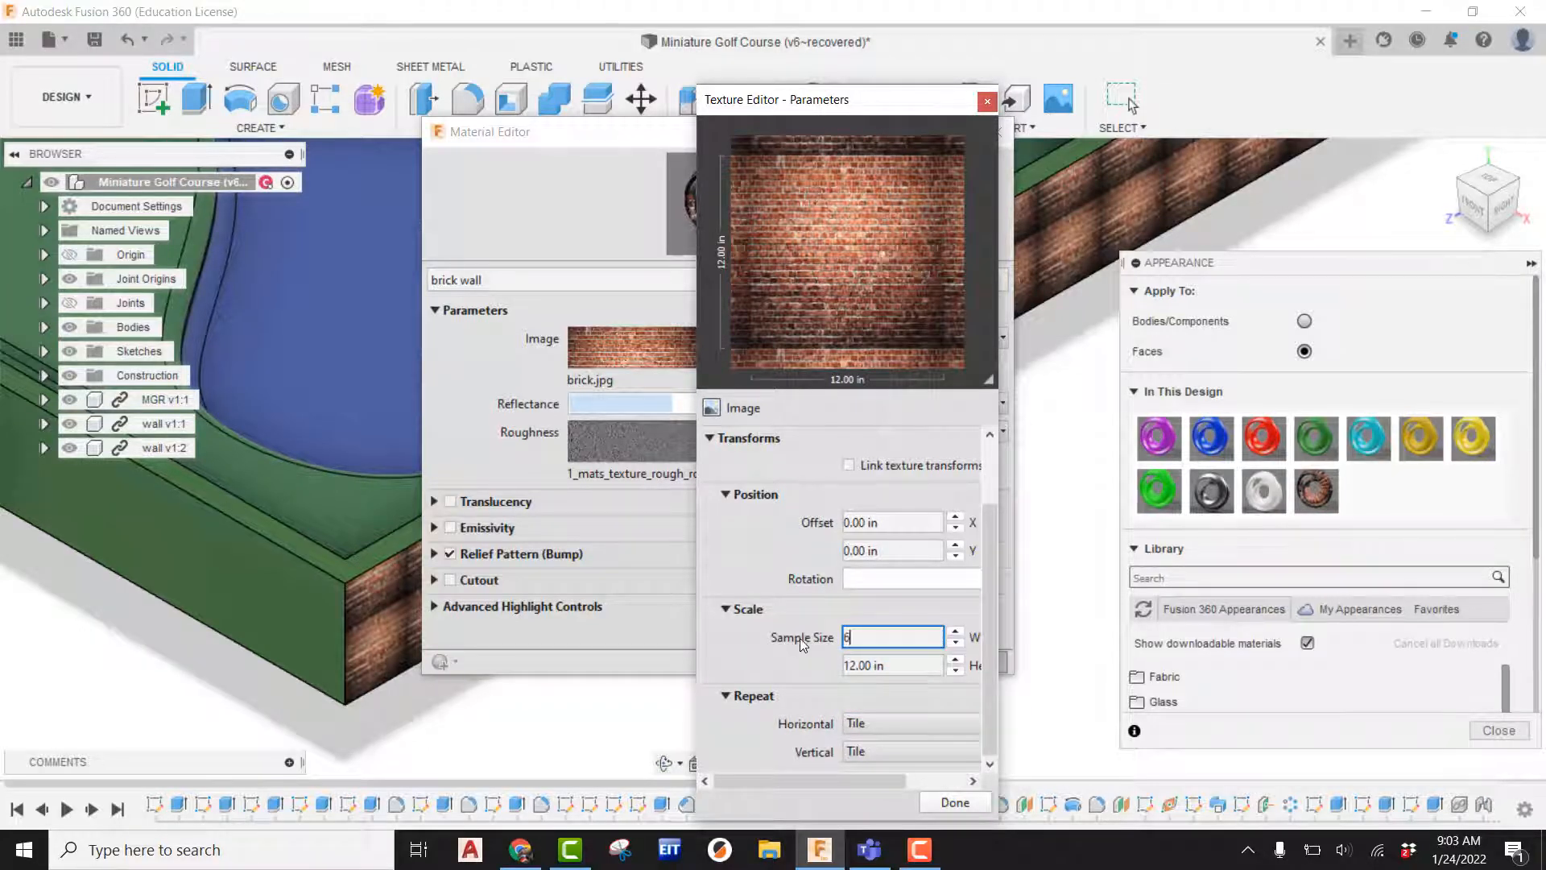
key(Tab)
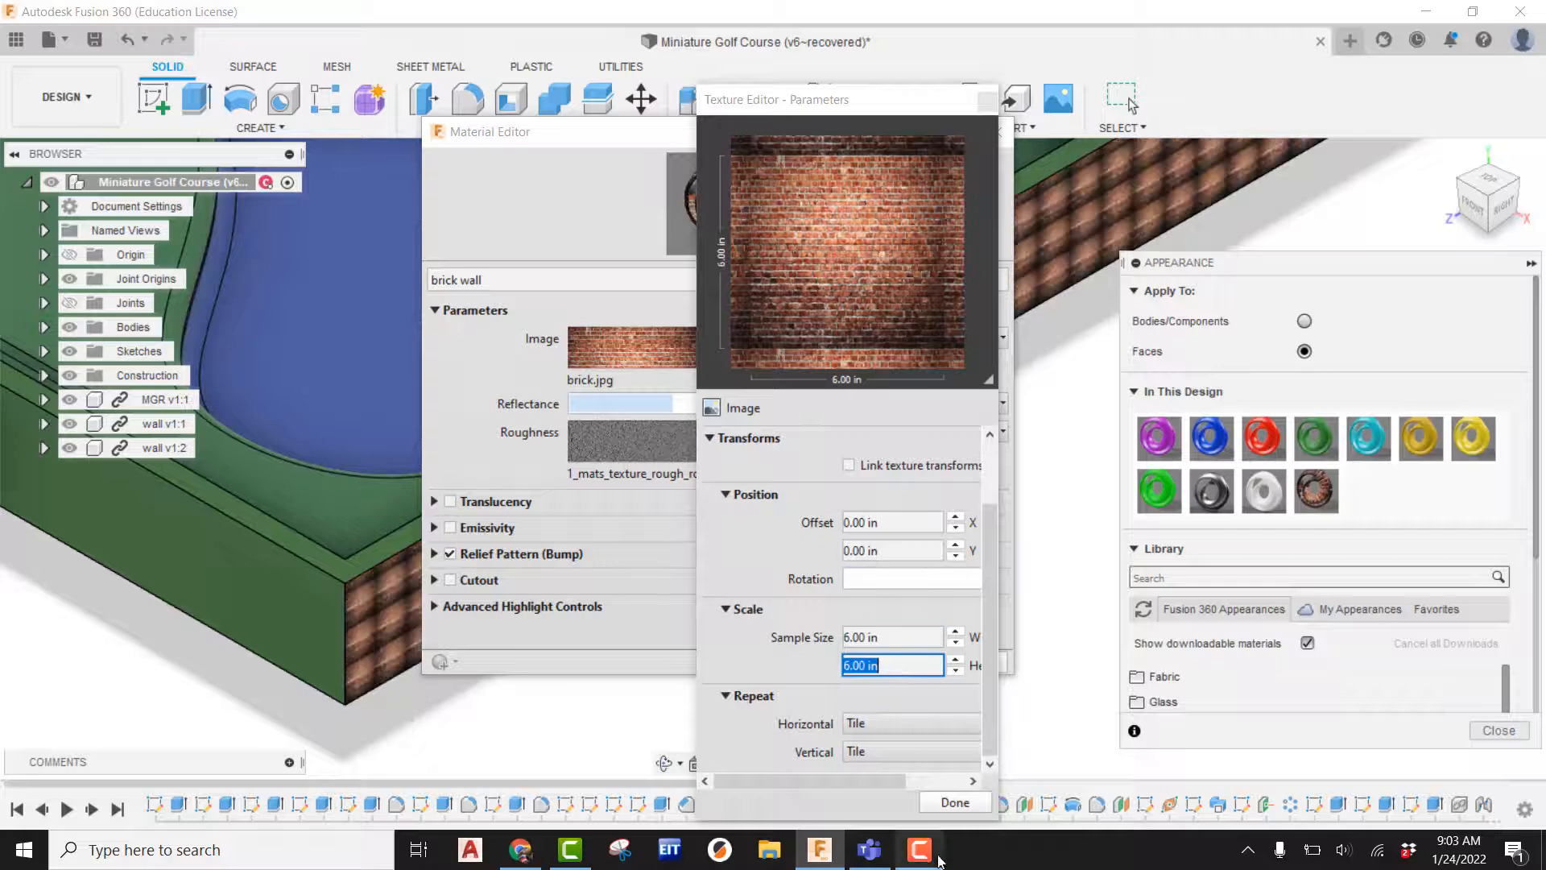
click(951, 802)
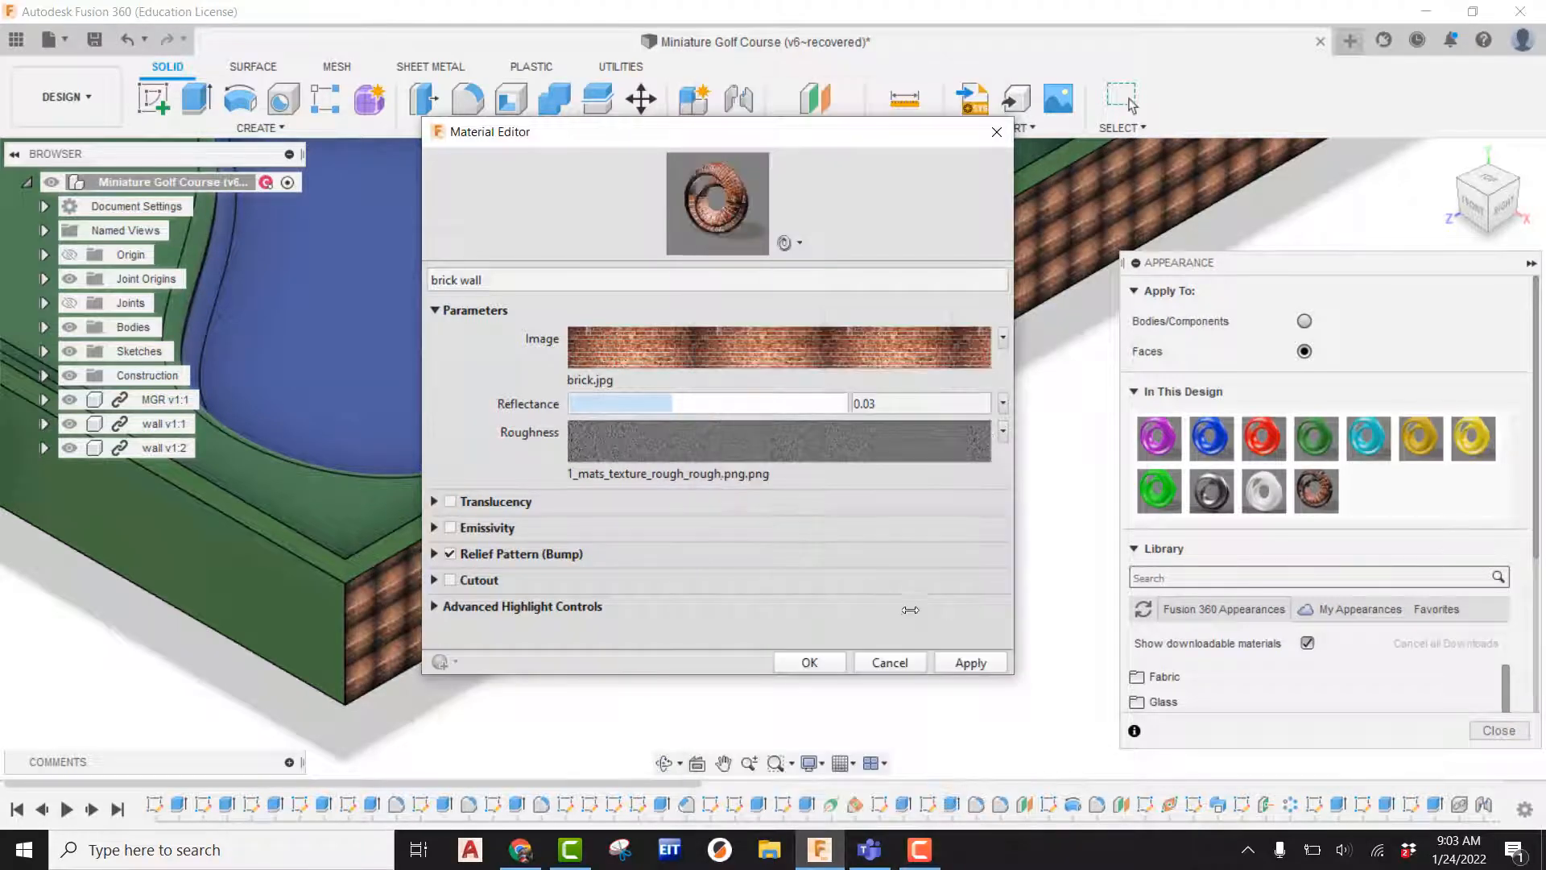
click(964, 663)
Change the brick image texture's sample size to 80 in wide and high and close the editors.
middle_drag(284, 619, 16, 600)
scroll(83, 595, up, 3)
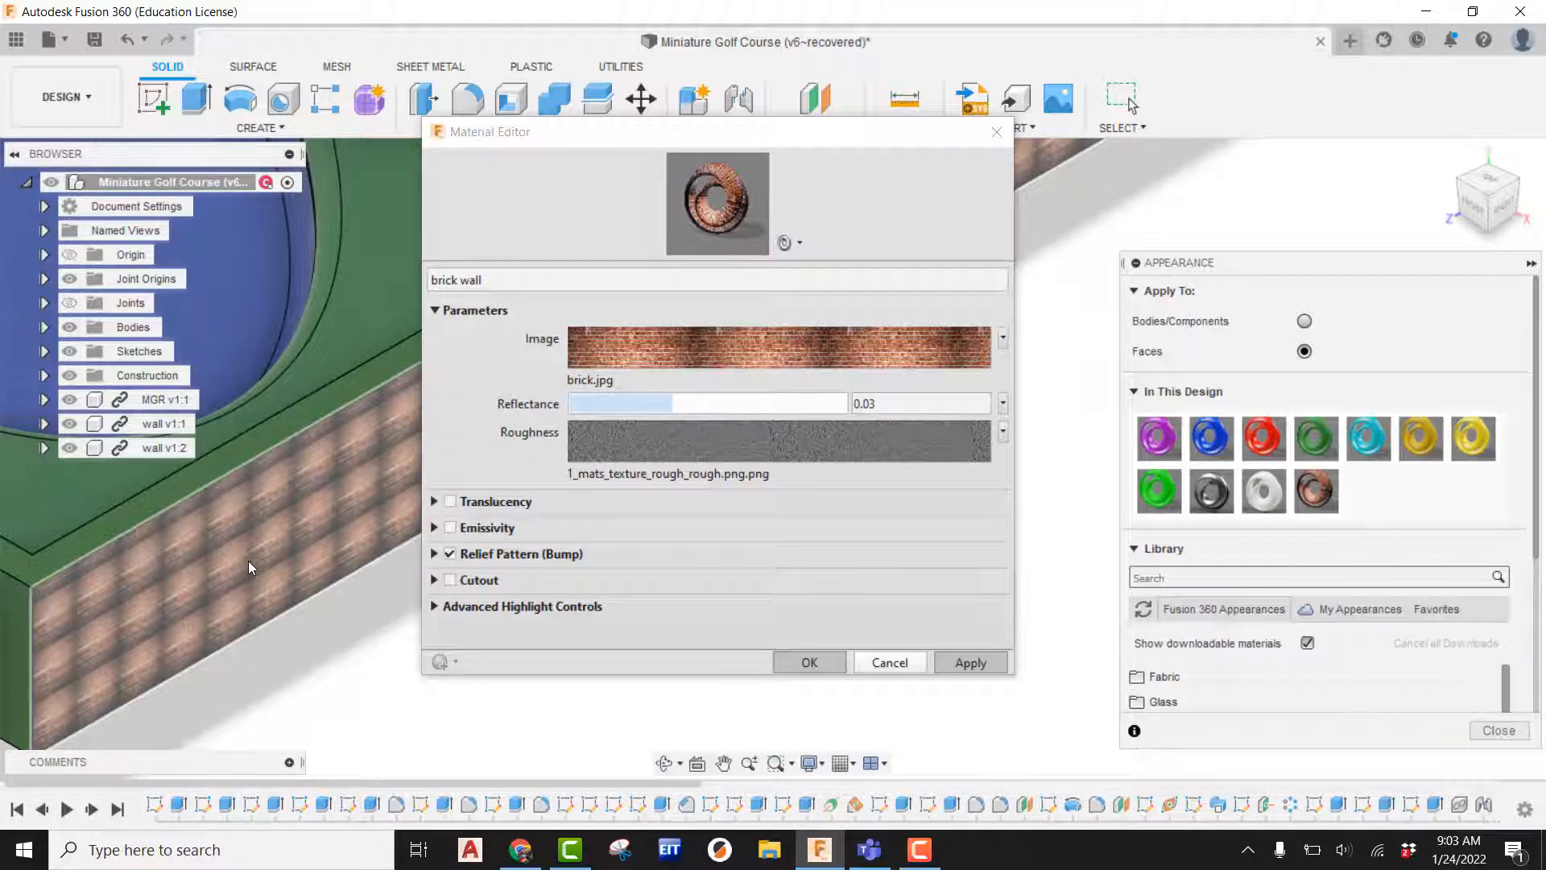
click(765, 345)
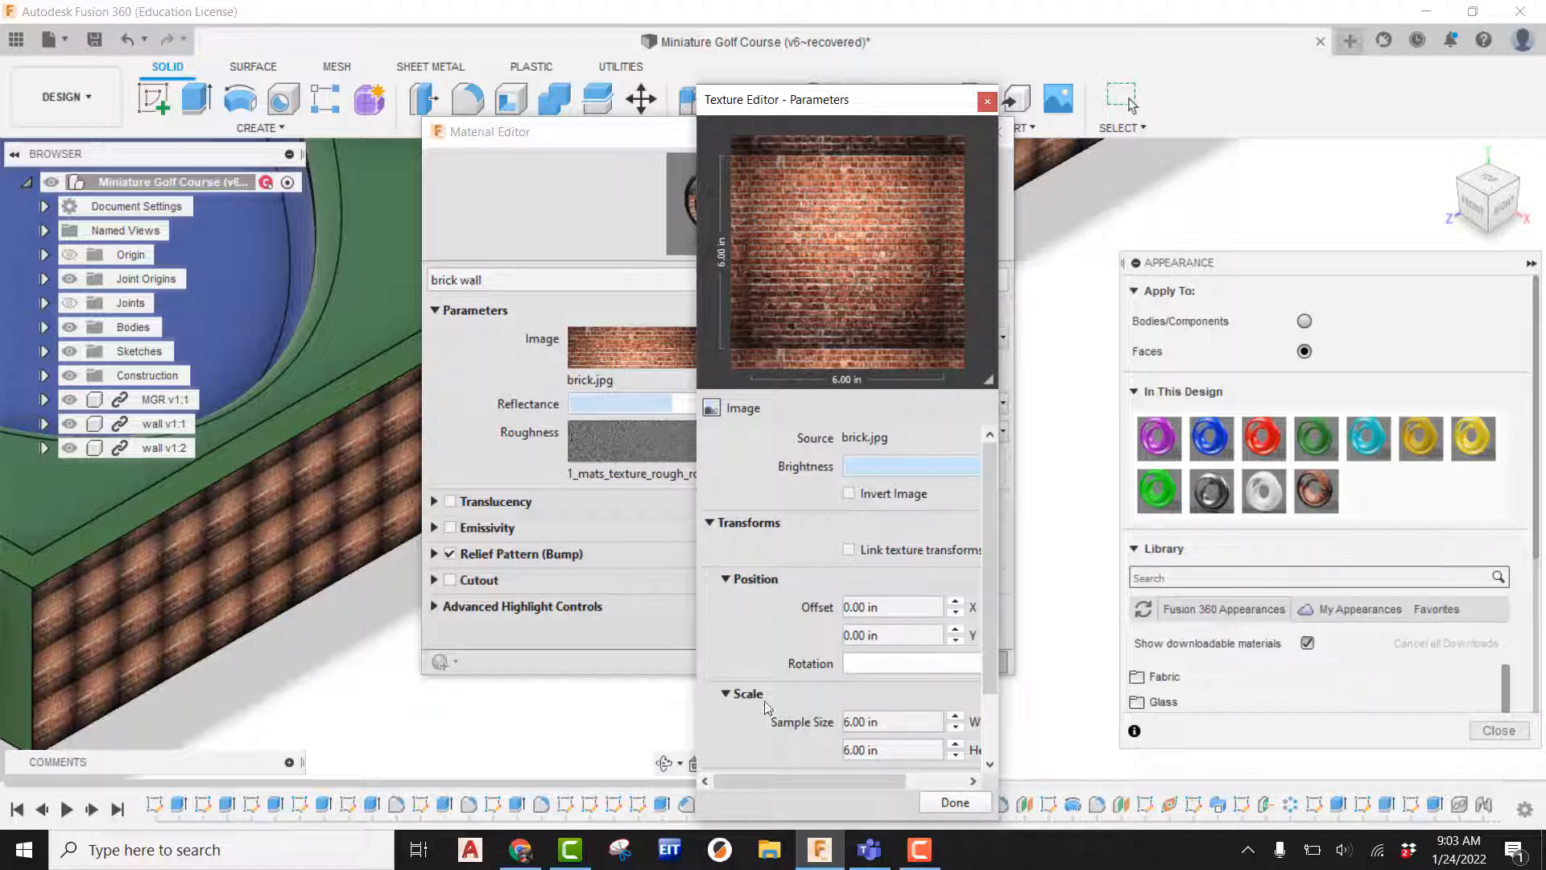
scroll(747, 726, down, 1)
click(846, 637)
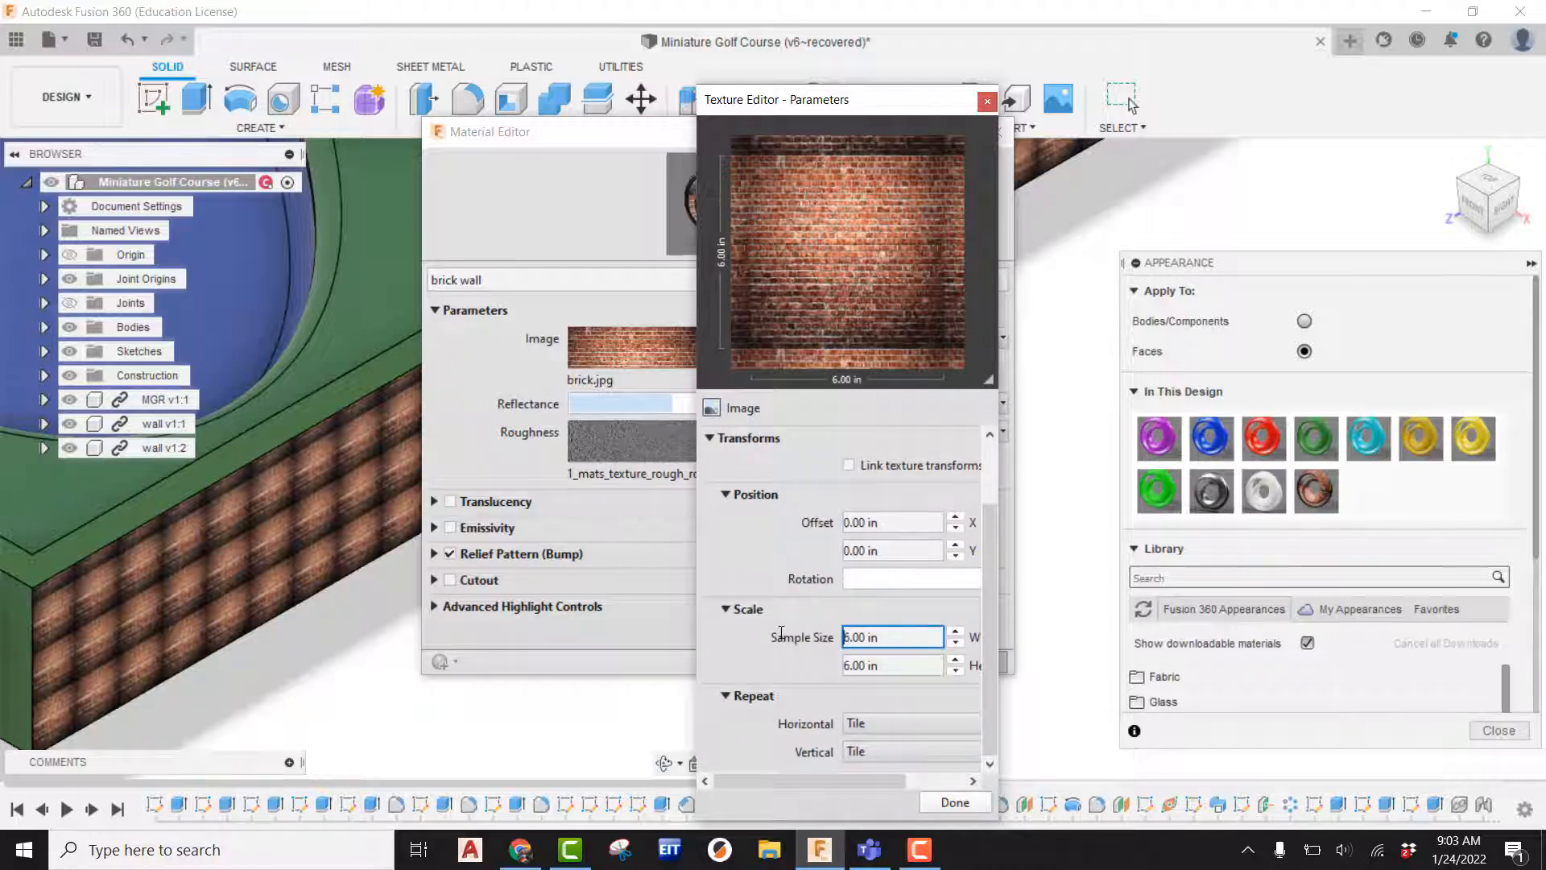
text(80)
click(886, 664)
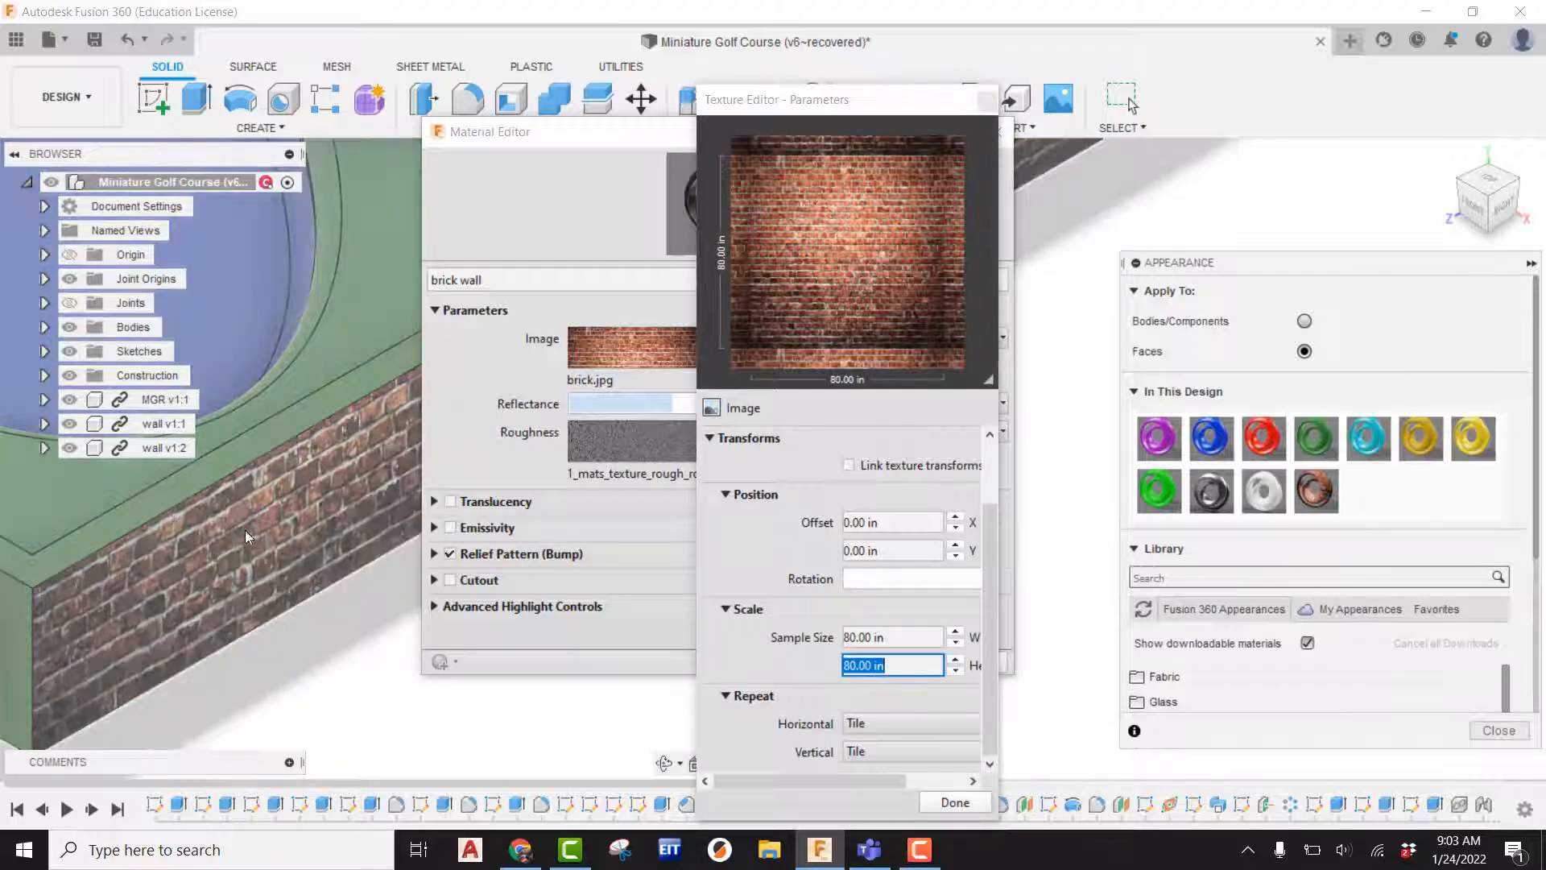
scroll(303, 545, down, 5)
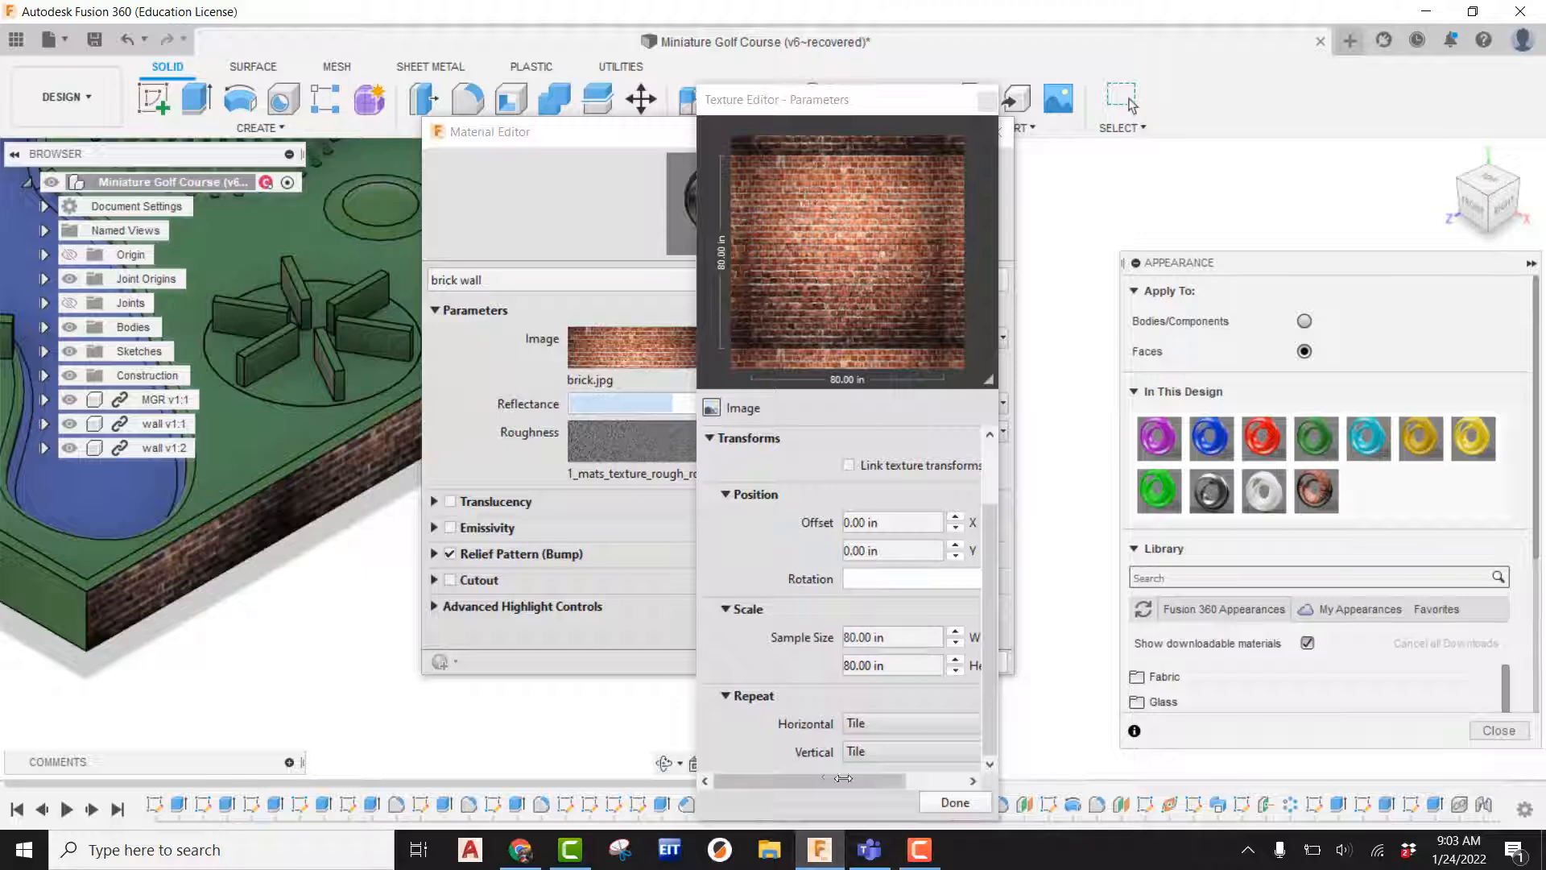
click(955, 802)
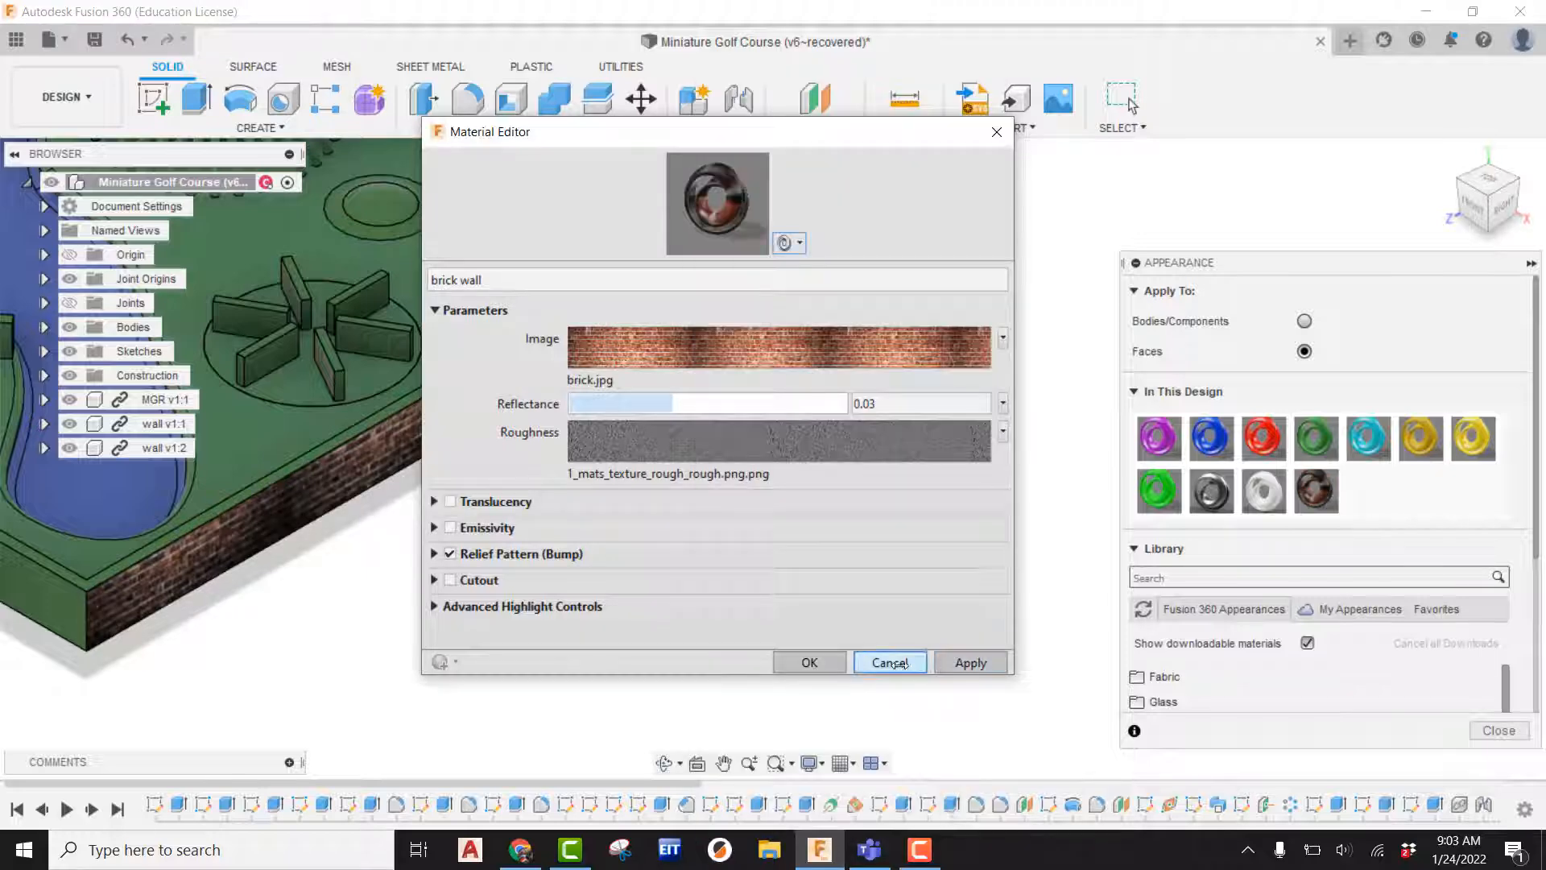
click(895, 662)
Assign the brick wall appearance to the base's adjacent side face.
scroll(976, 579, down, 3)
middle_drag(636, 528, 936, 530)
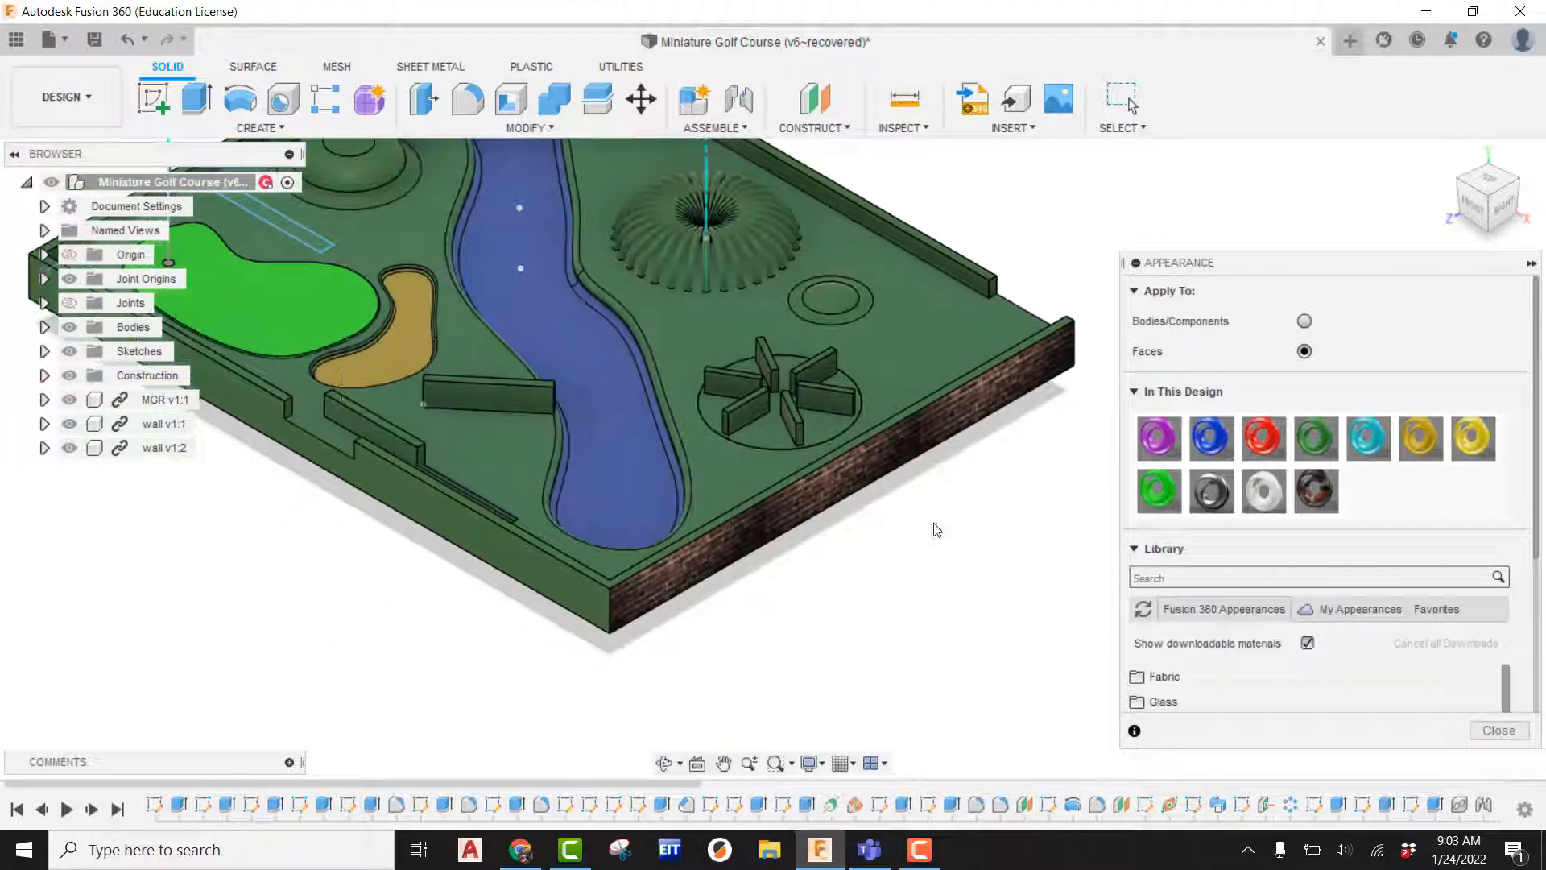
drag(1316, 493, 547, 577)
scroll(563, 584, up, 5)
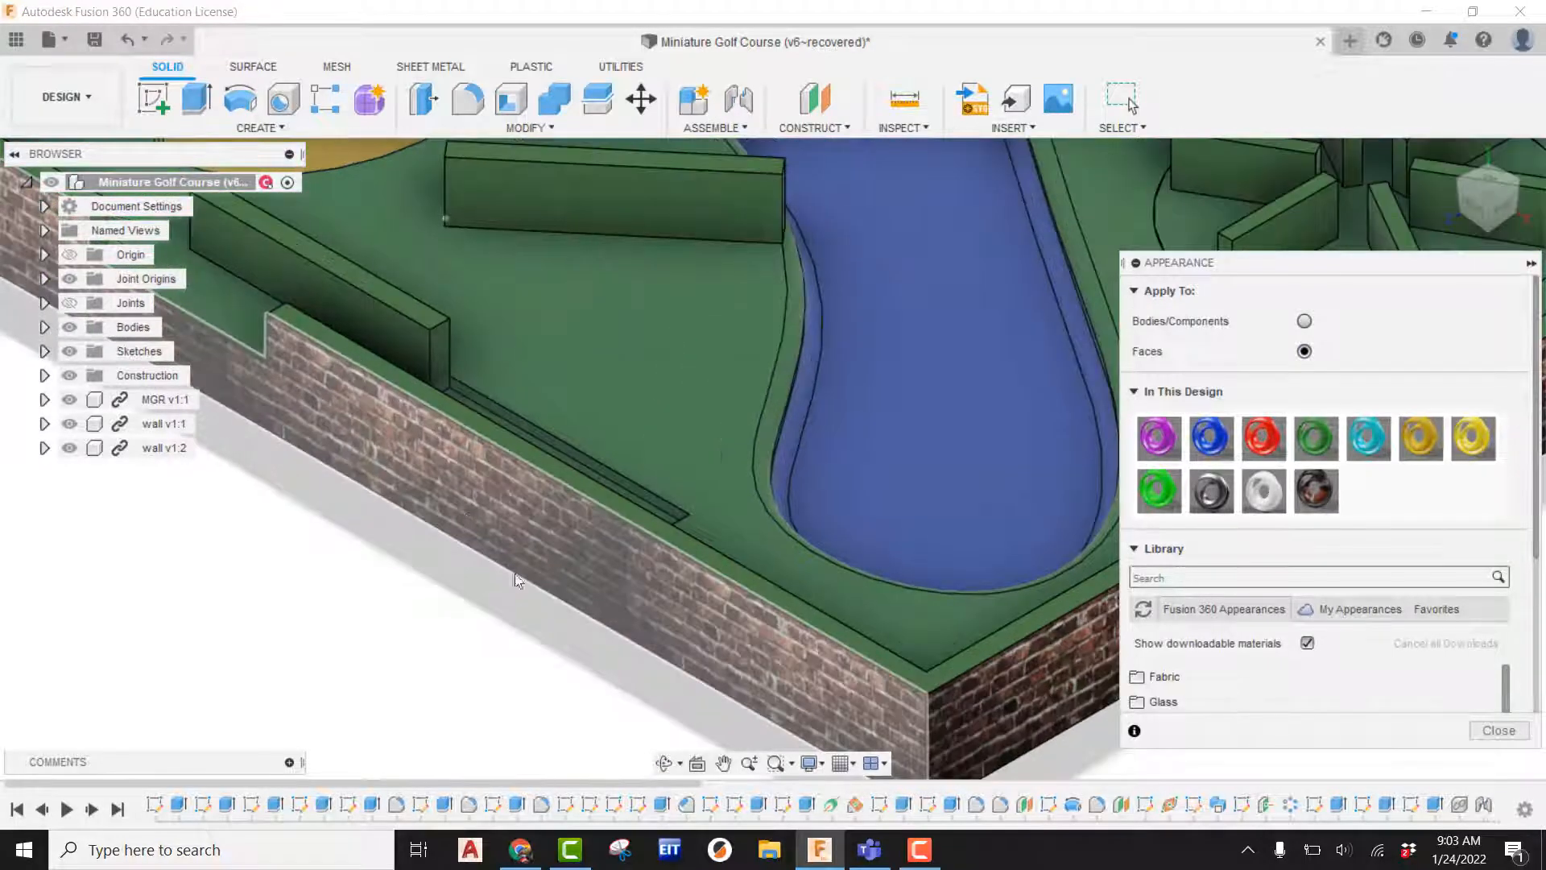
scroll(572, 594, down, 6)
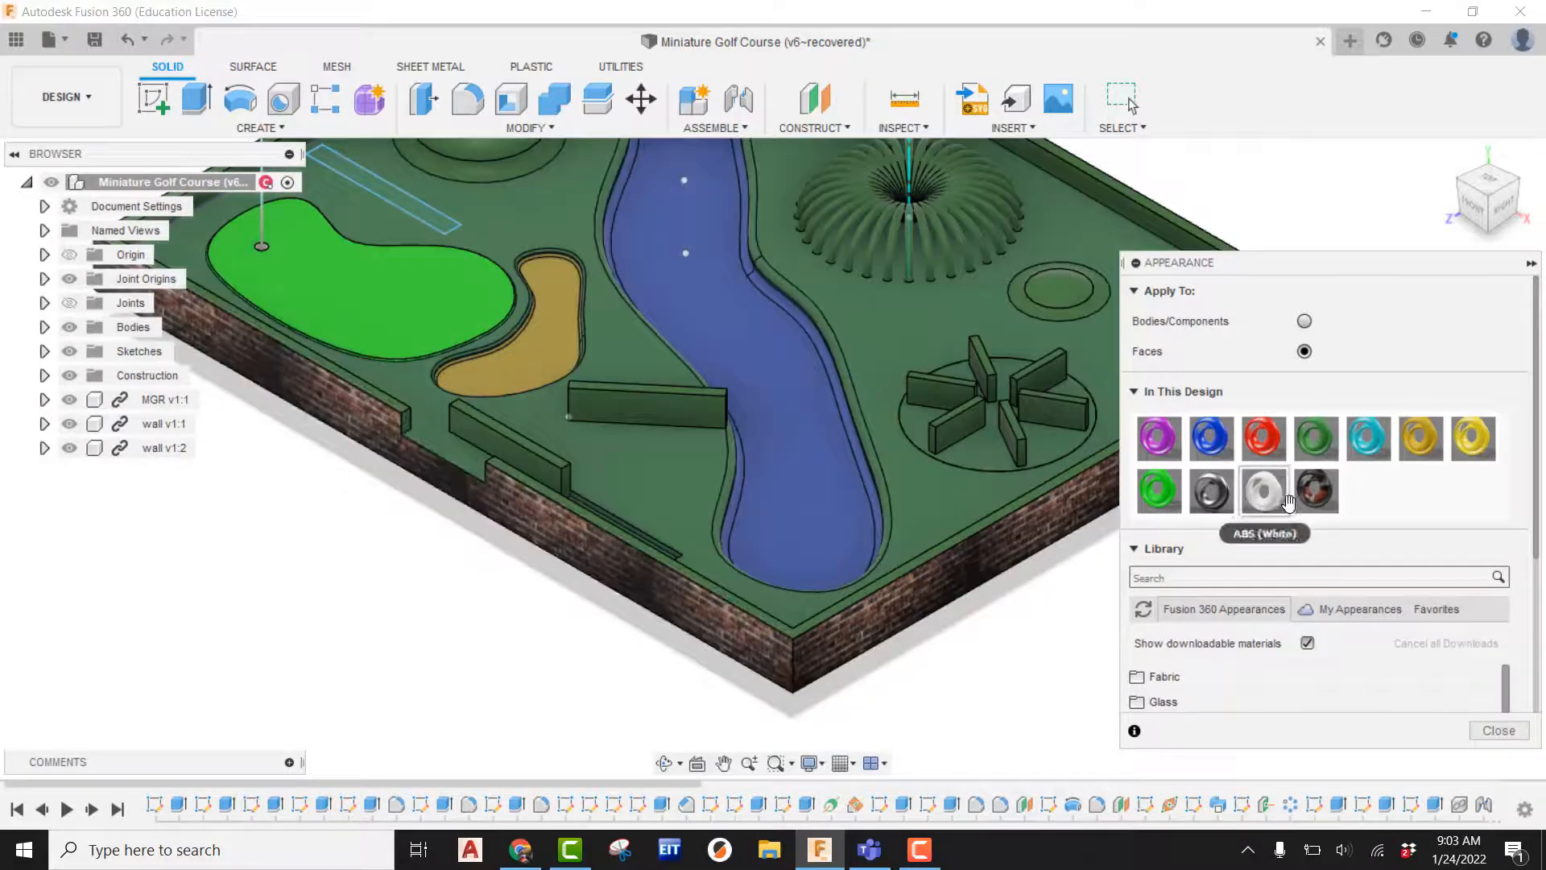
Change the brick wall image texture's sample size to 96 in wide and high, apply it, and close the editors.
right_click(1323, 502)
click(1348, 515)
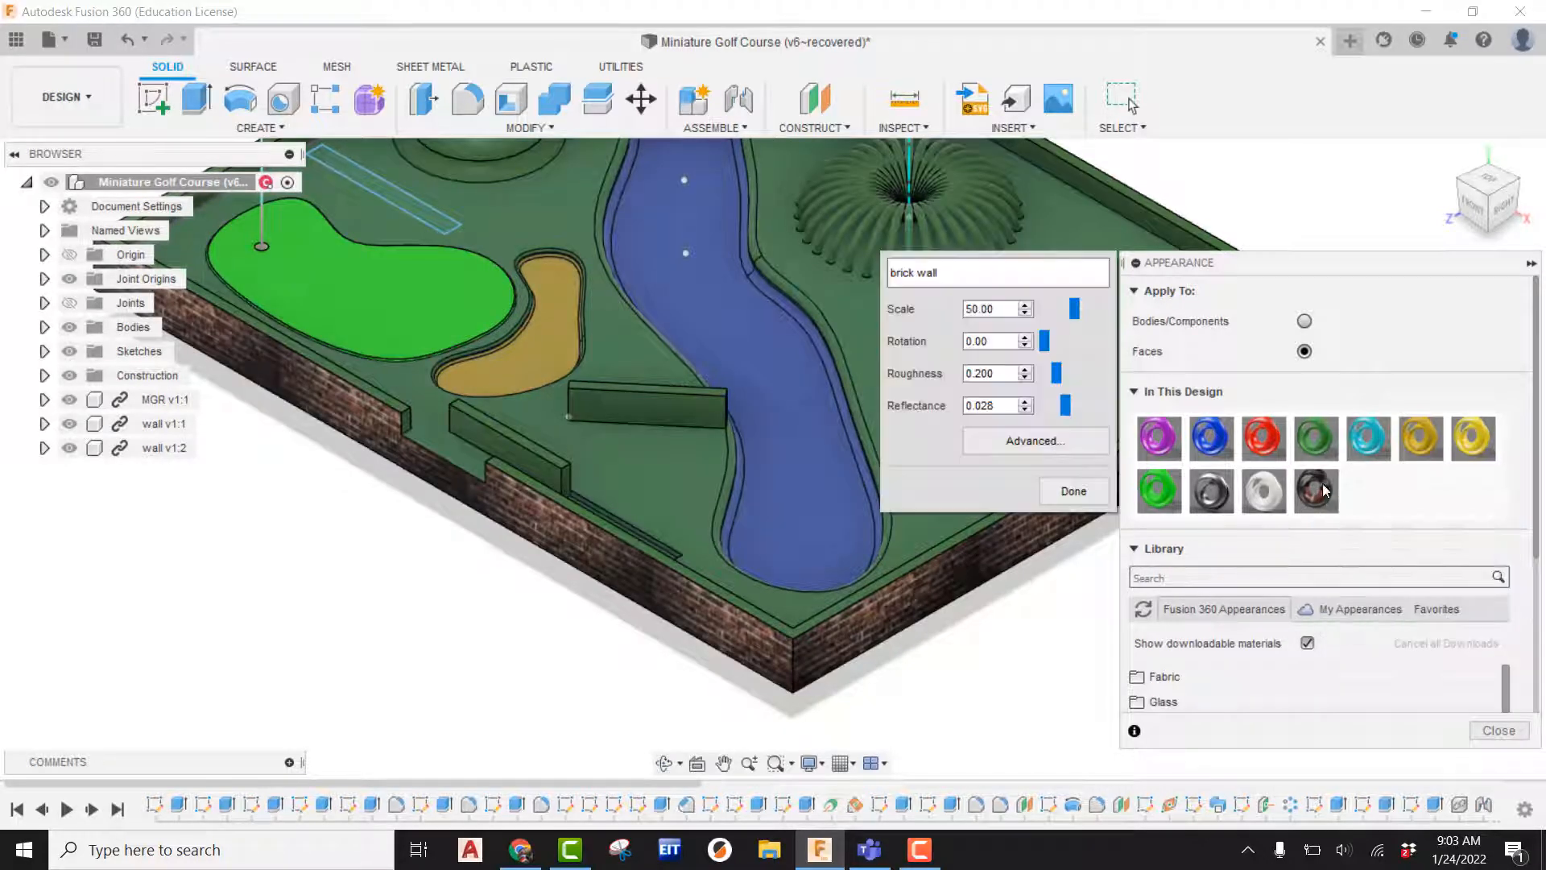
click(1038, 440)
click(978, 487)
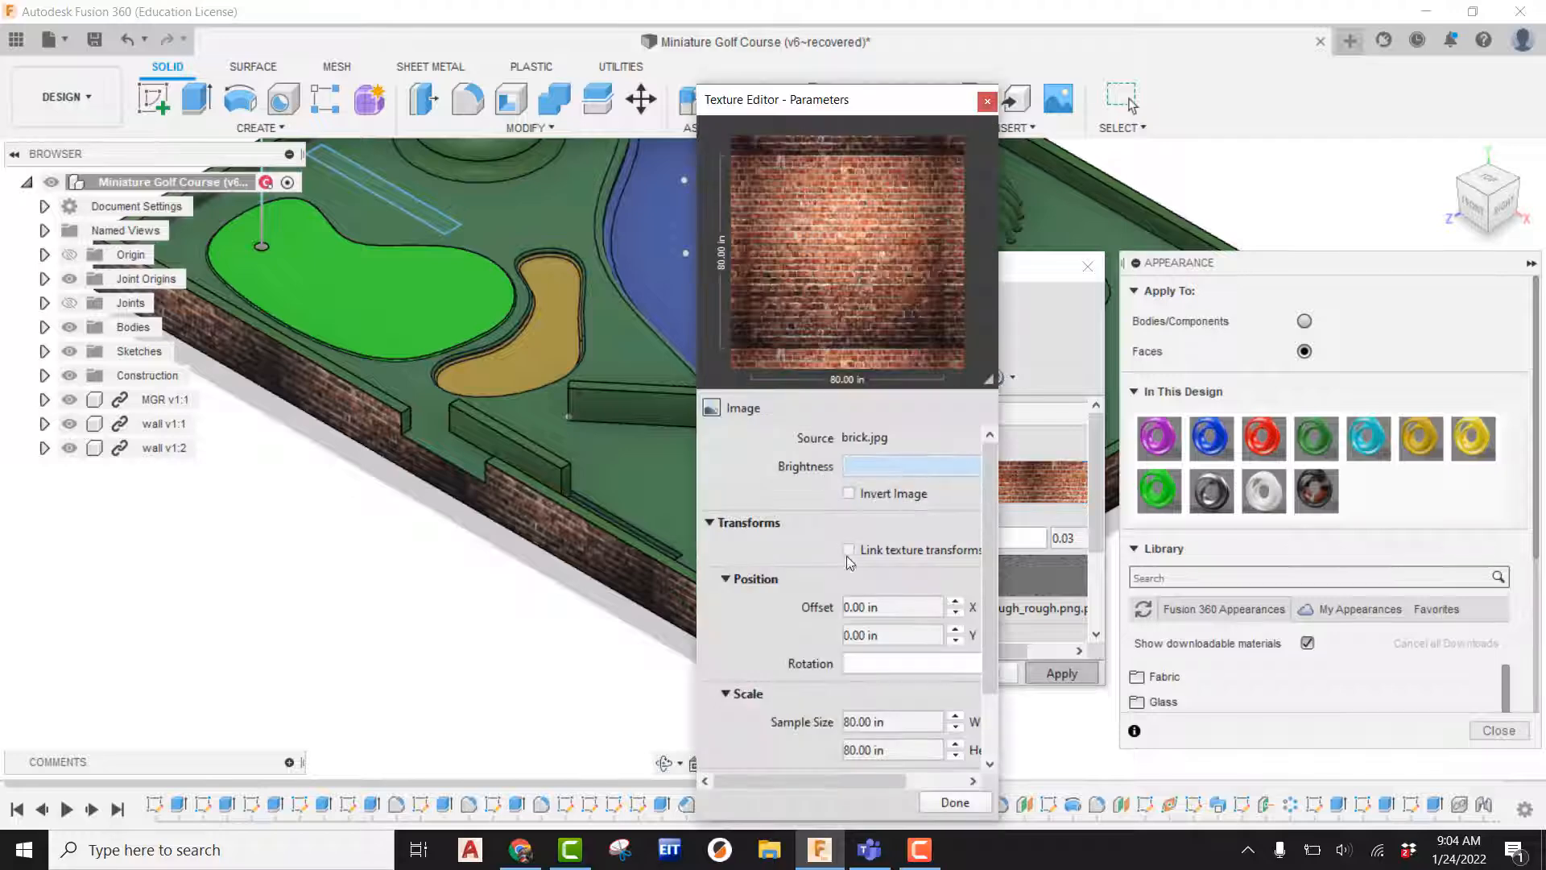
drag(896, 719, 838, 721)
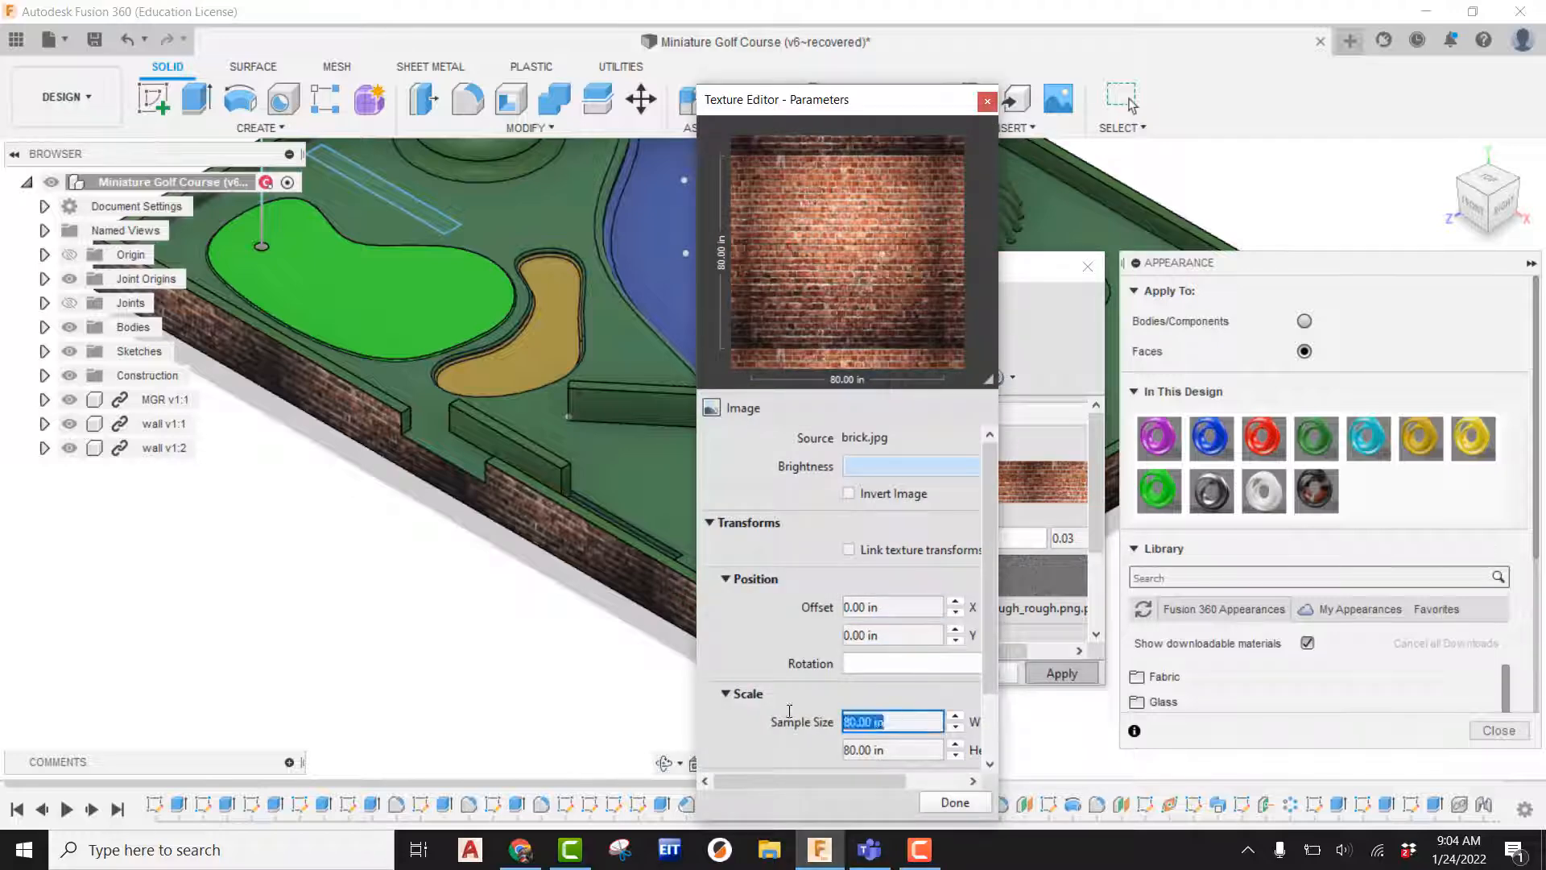
key(BackSpace)
key(Tab)
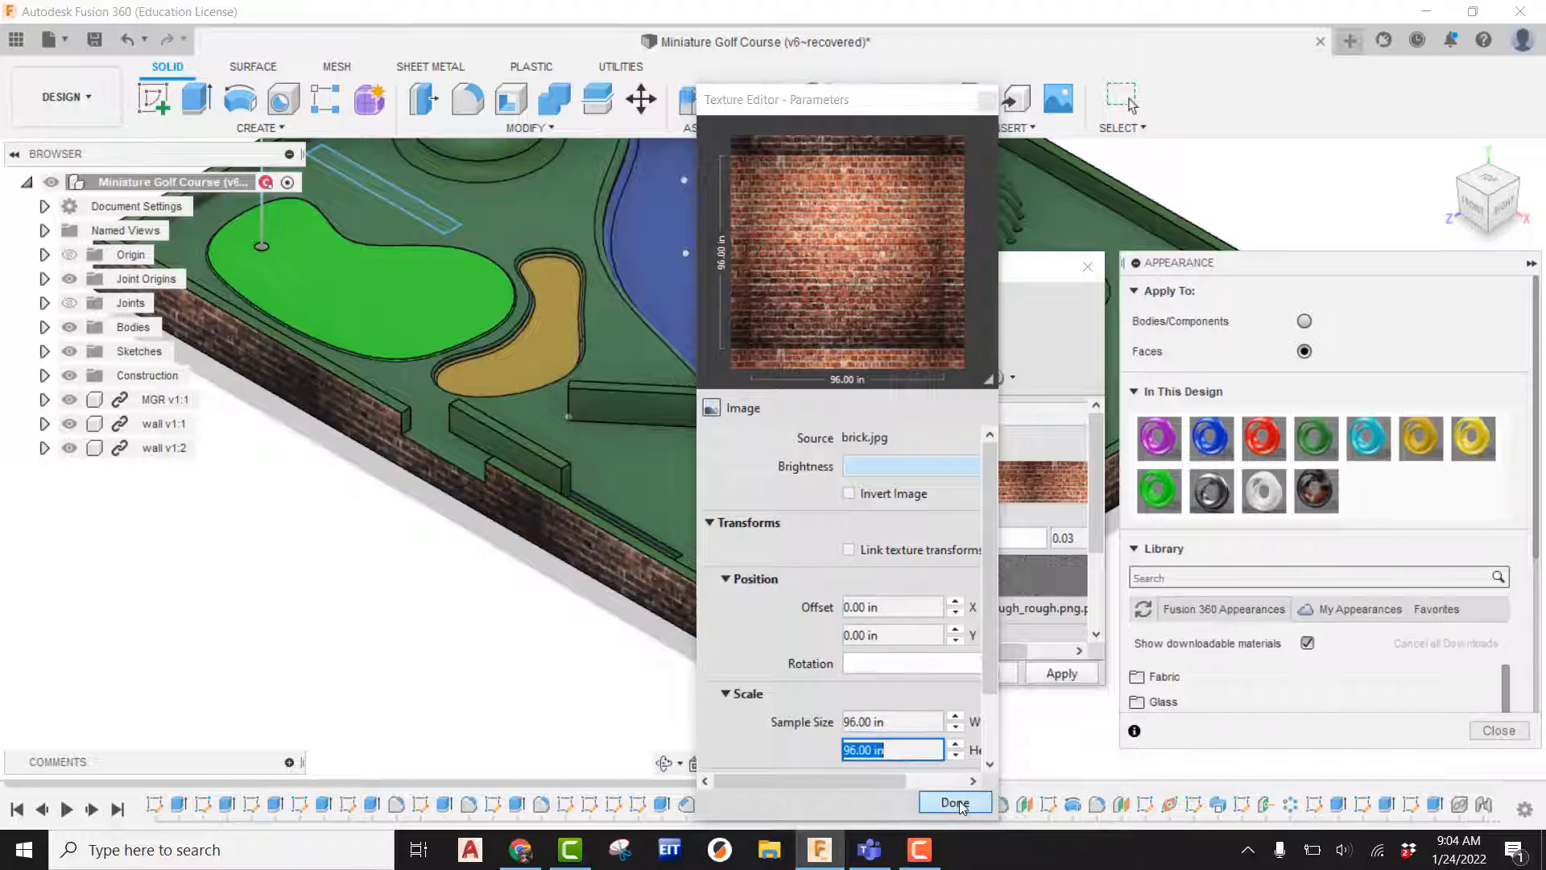
click(950, 802)
click(1060, 674)
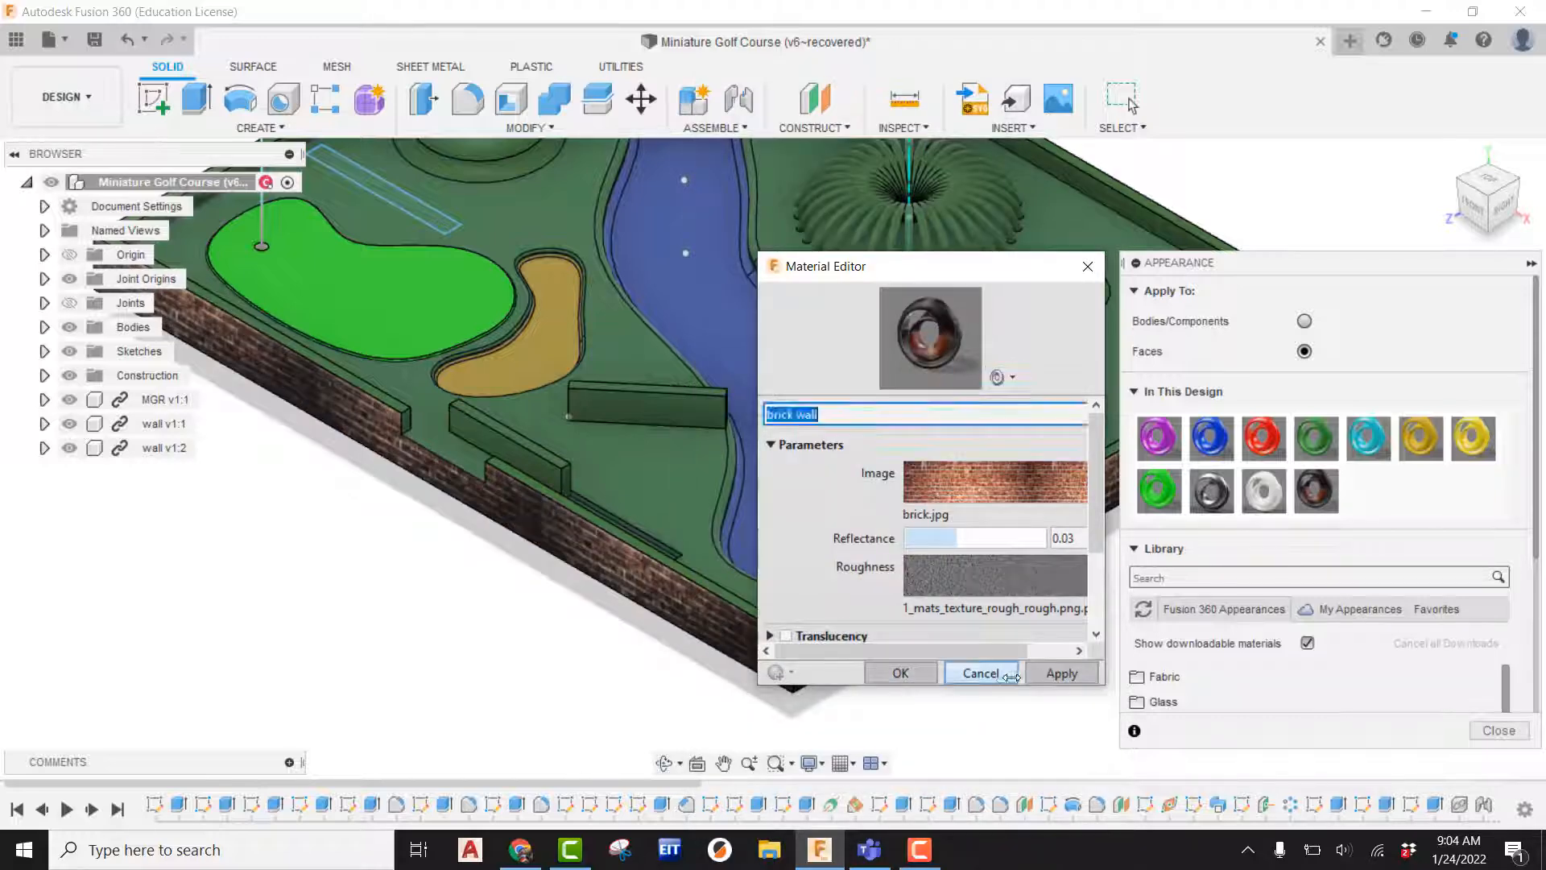
click(981, 673)
Assign the brick wall appearance to the base's other outer side face.
scroll(708, 605, up, 1)
scroll(834, 563, down, 3)
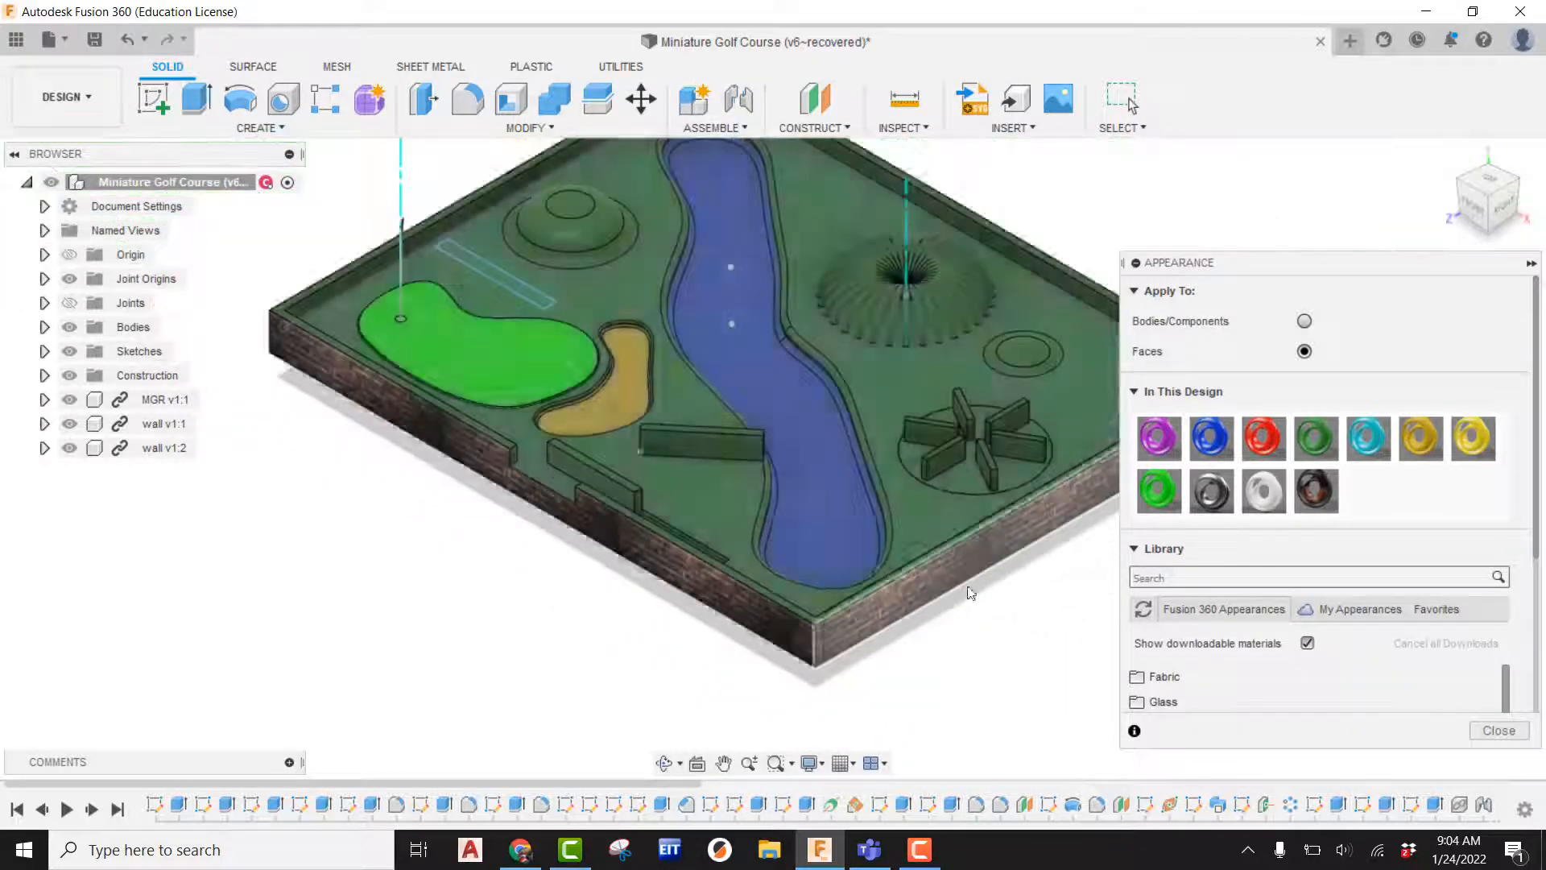
middle_drag(970, 591, 679, 625)
shift+middle_drag(850, 586, 548, 535)
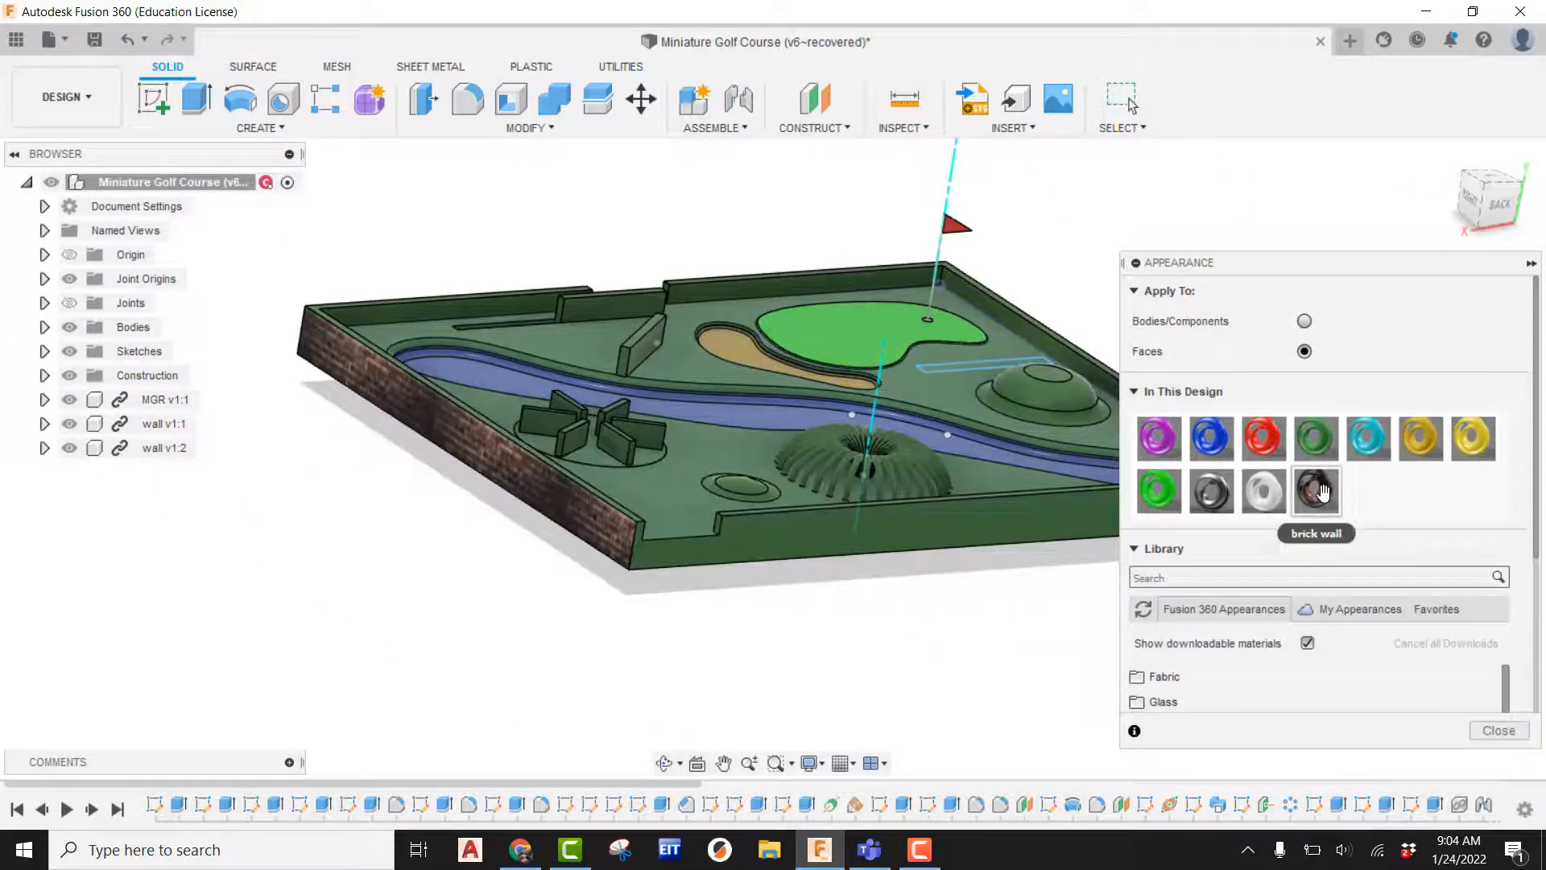
drag(1323, 492, 870, 530)
Assign the brick wall appearance to the small side face of the notch in the base's wall.
scroll(806, 541, up, 5)
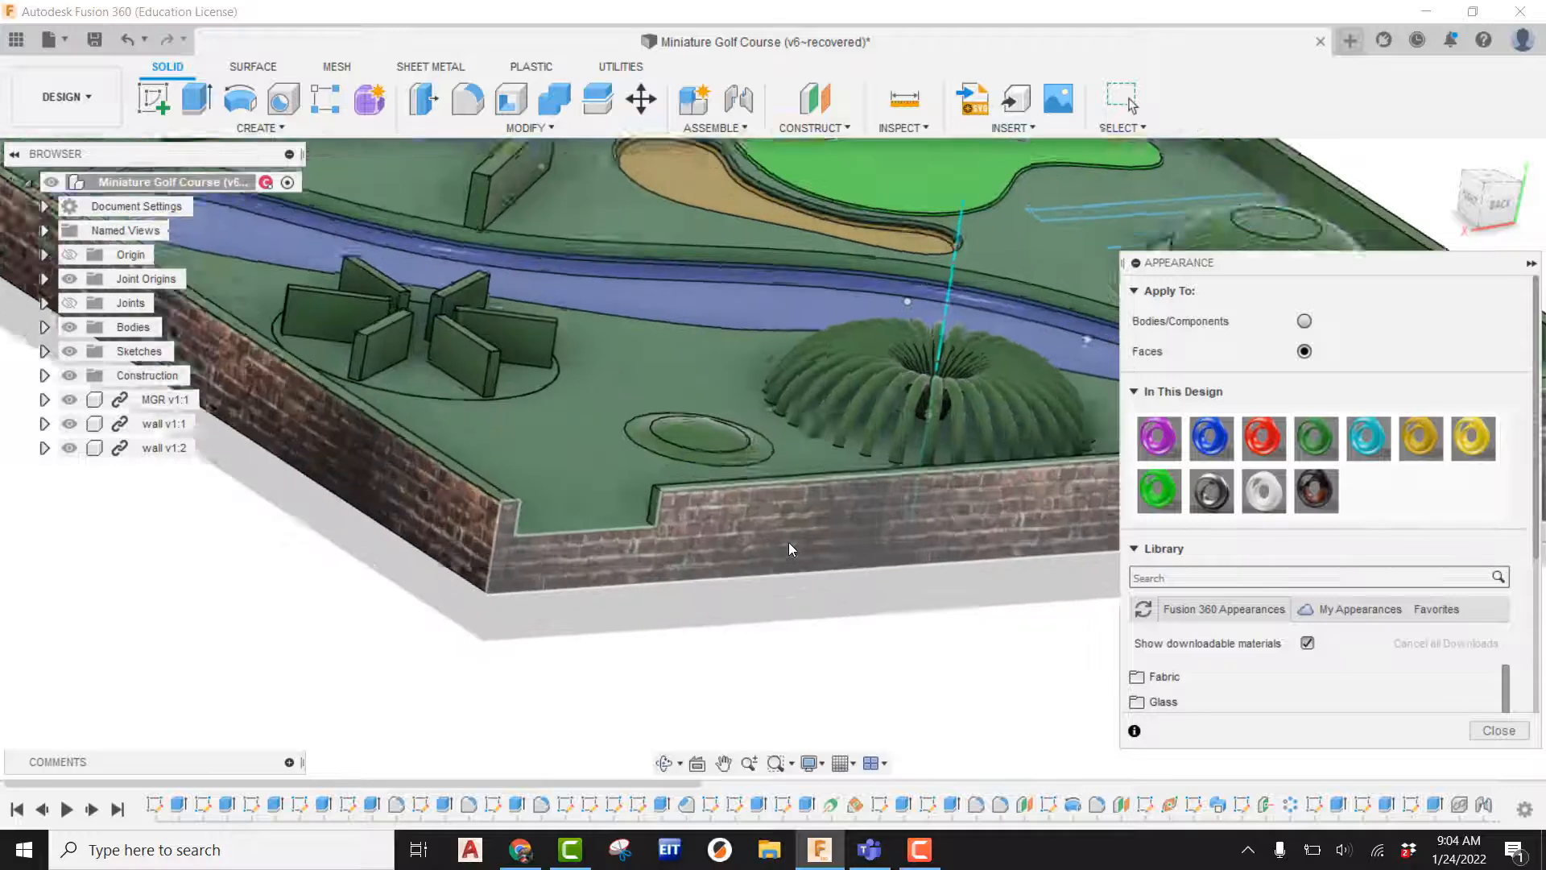
scroll(674, 541, up, 4)
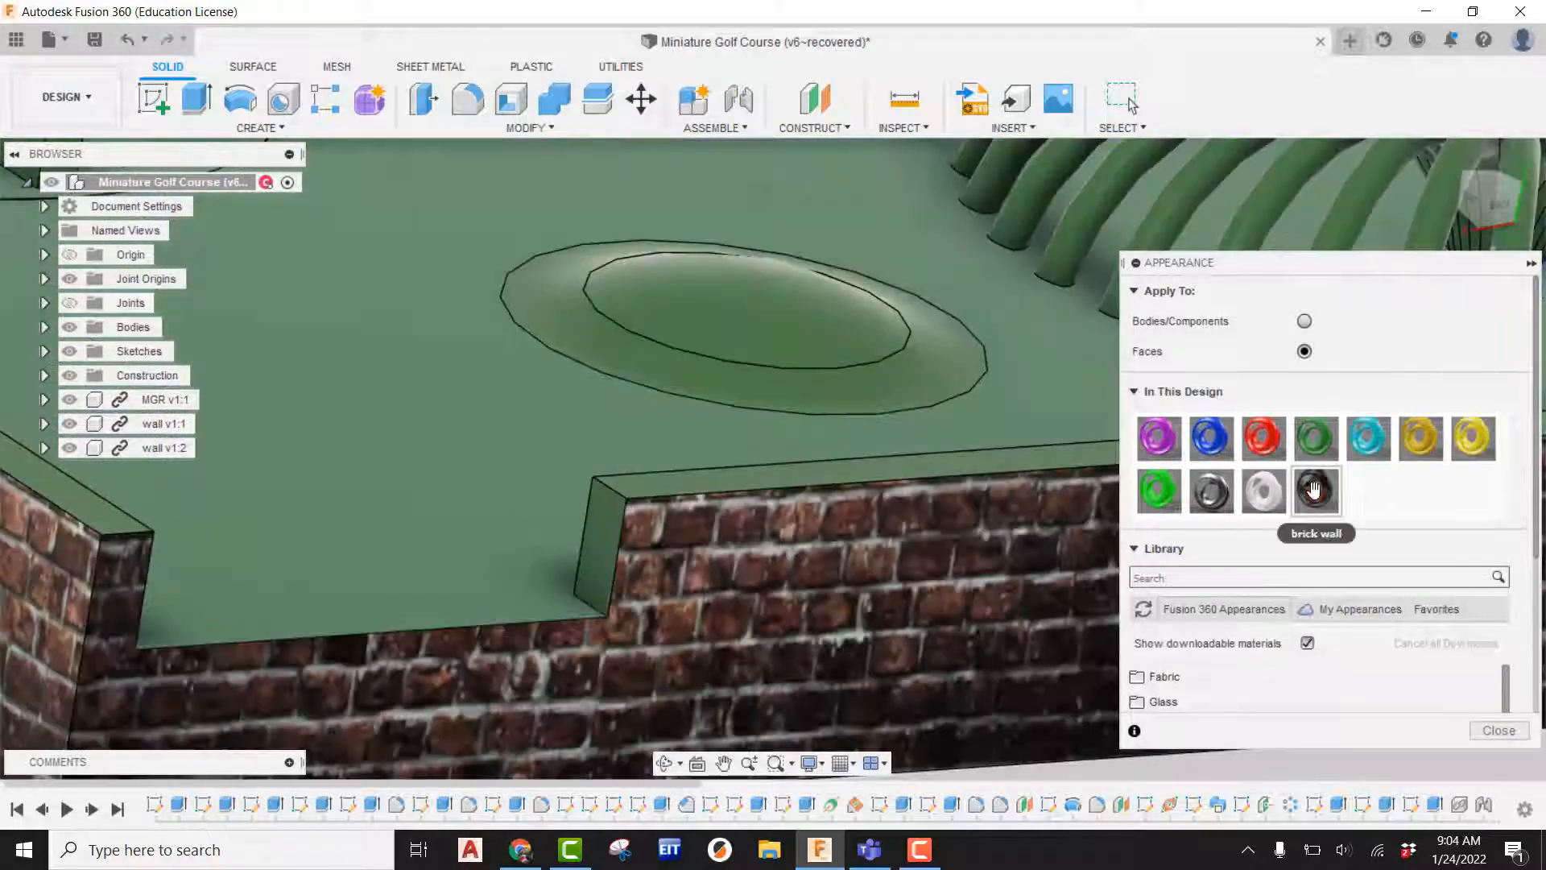
drag(1316, 491, 786, 479)
drag(1316, 491, 616, 531)
Assign the brick wall appearance to the inner face of the small oval hole near the fountain.
scroll(637, 547, down, 5)
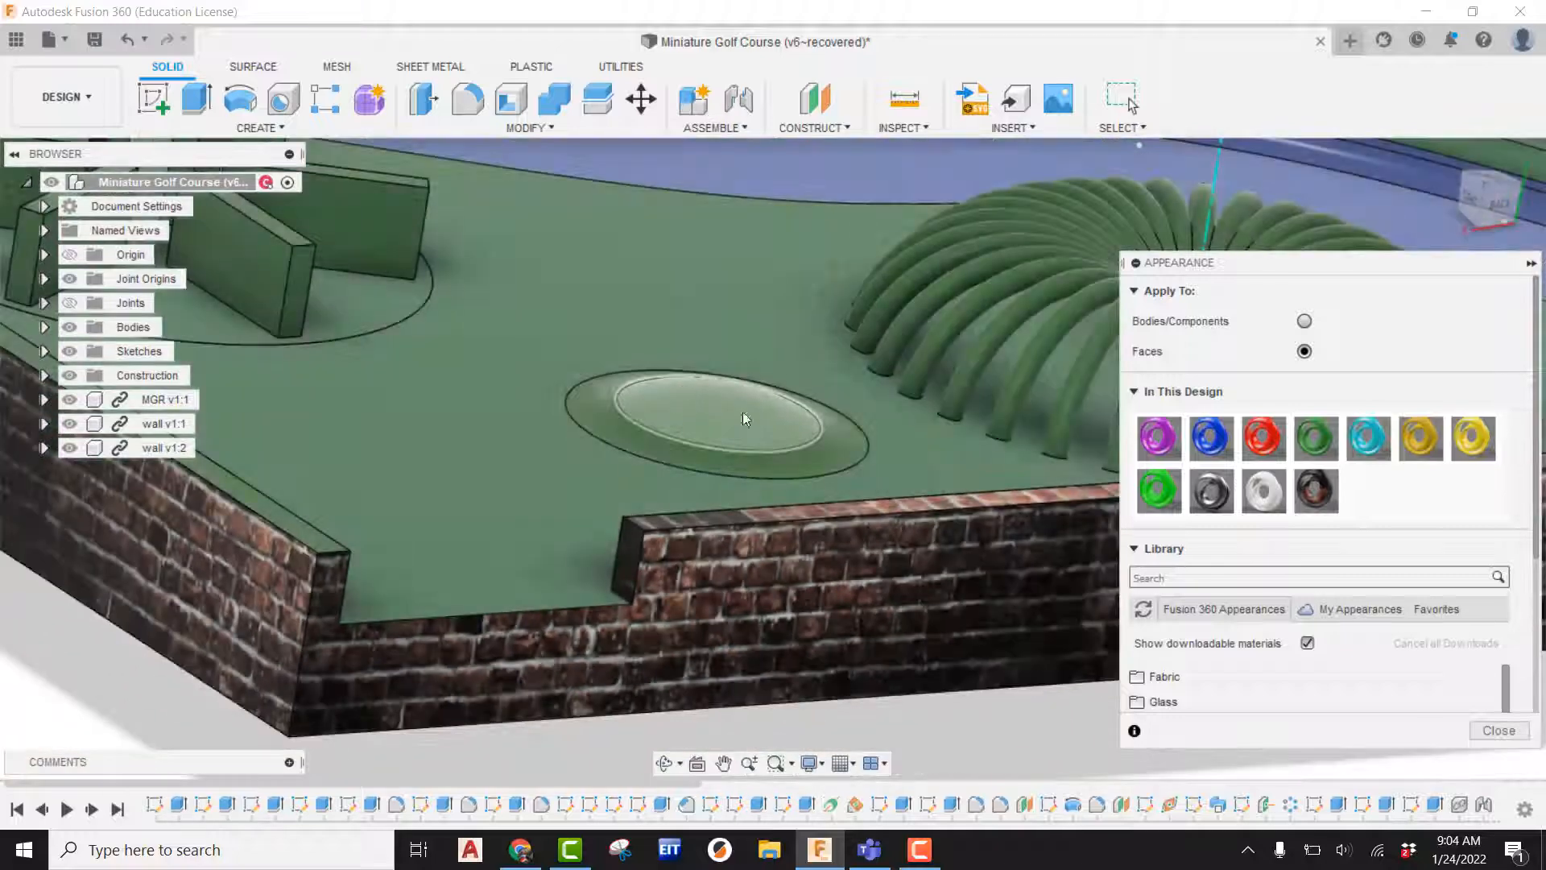
scroll(739, 566, down, 3)
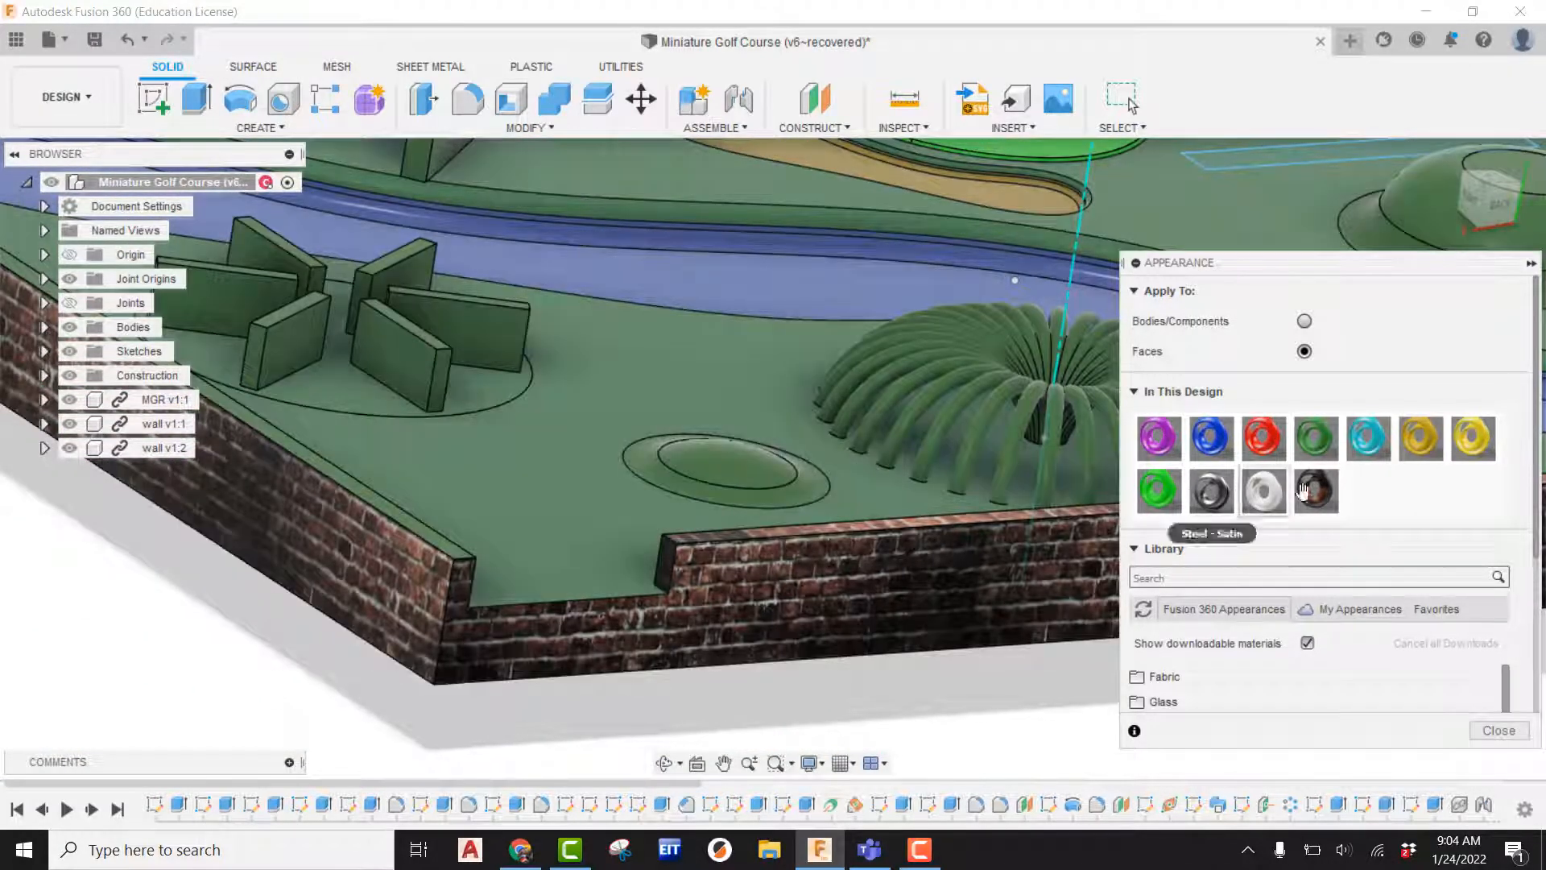
drag(1315, 492, 705, 467)
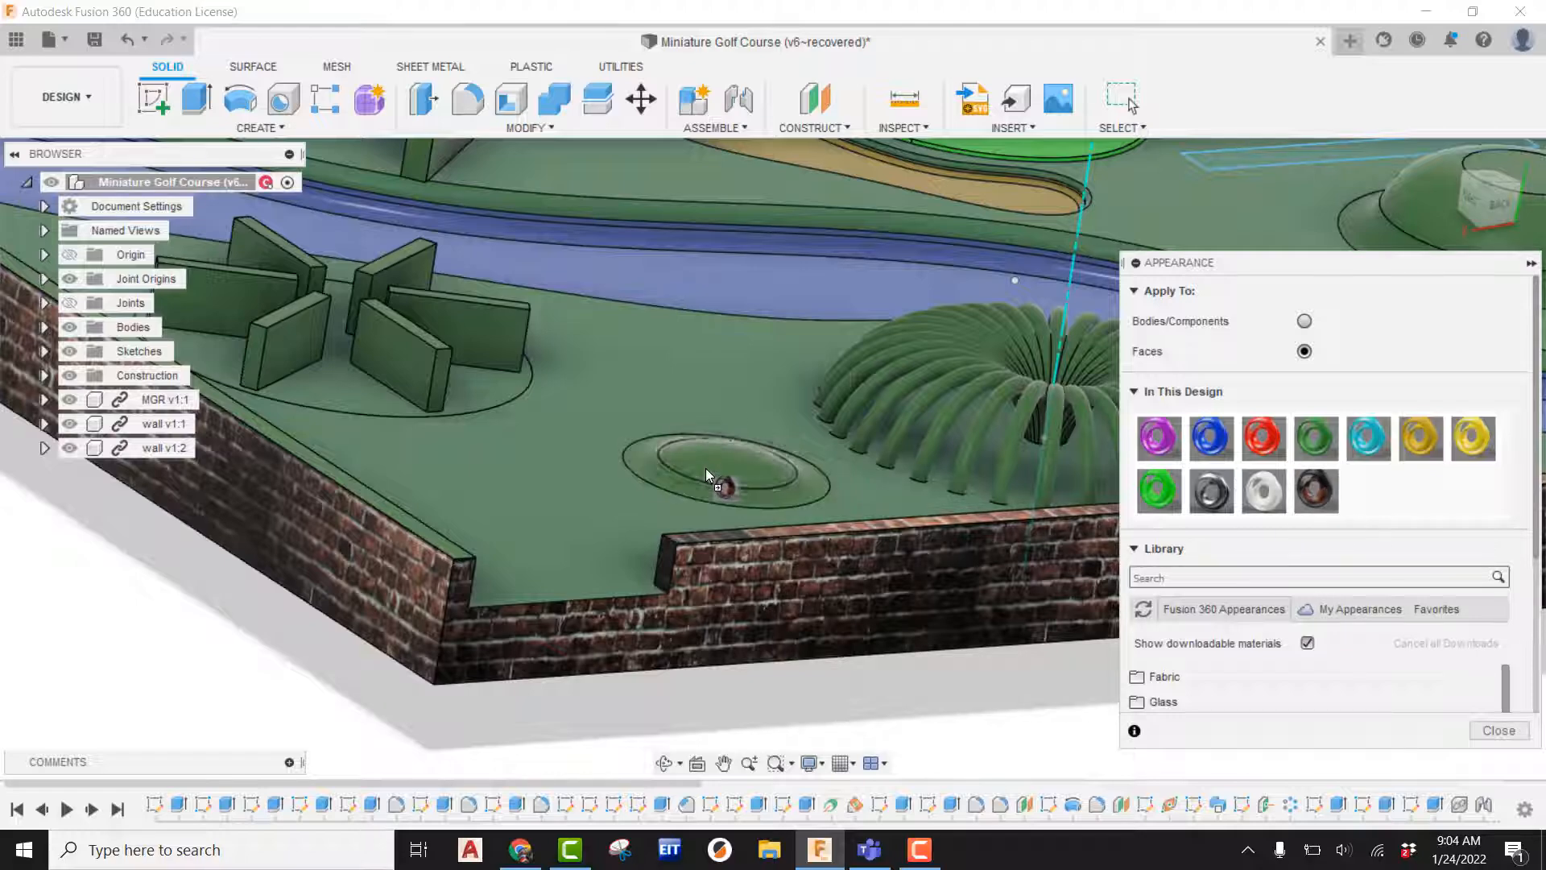
scroll(708, 469, up, 2)
scroll(882, 568, down, 2)
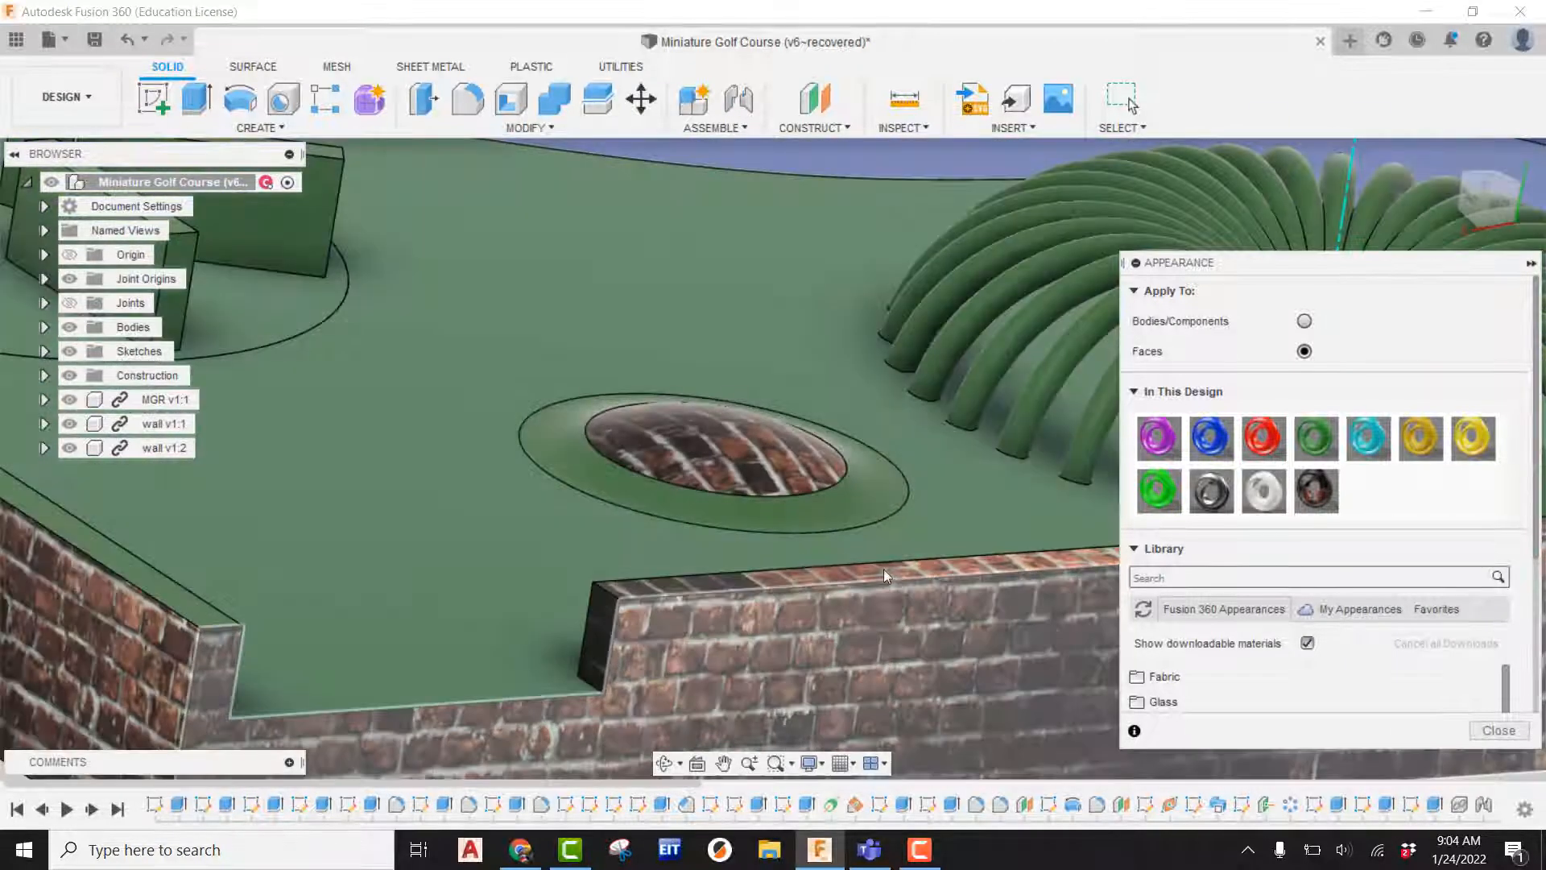
scroll(890, 564, down, 3)
scroll(920, 569, down, 2)
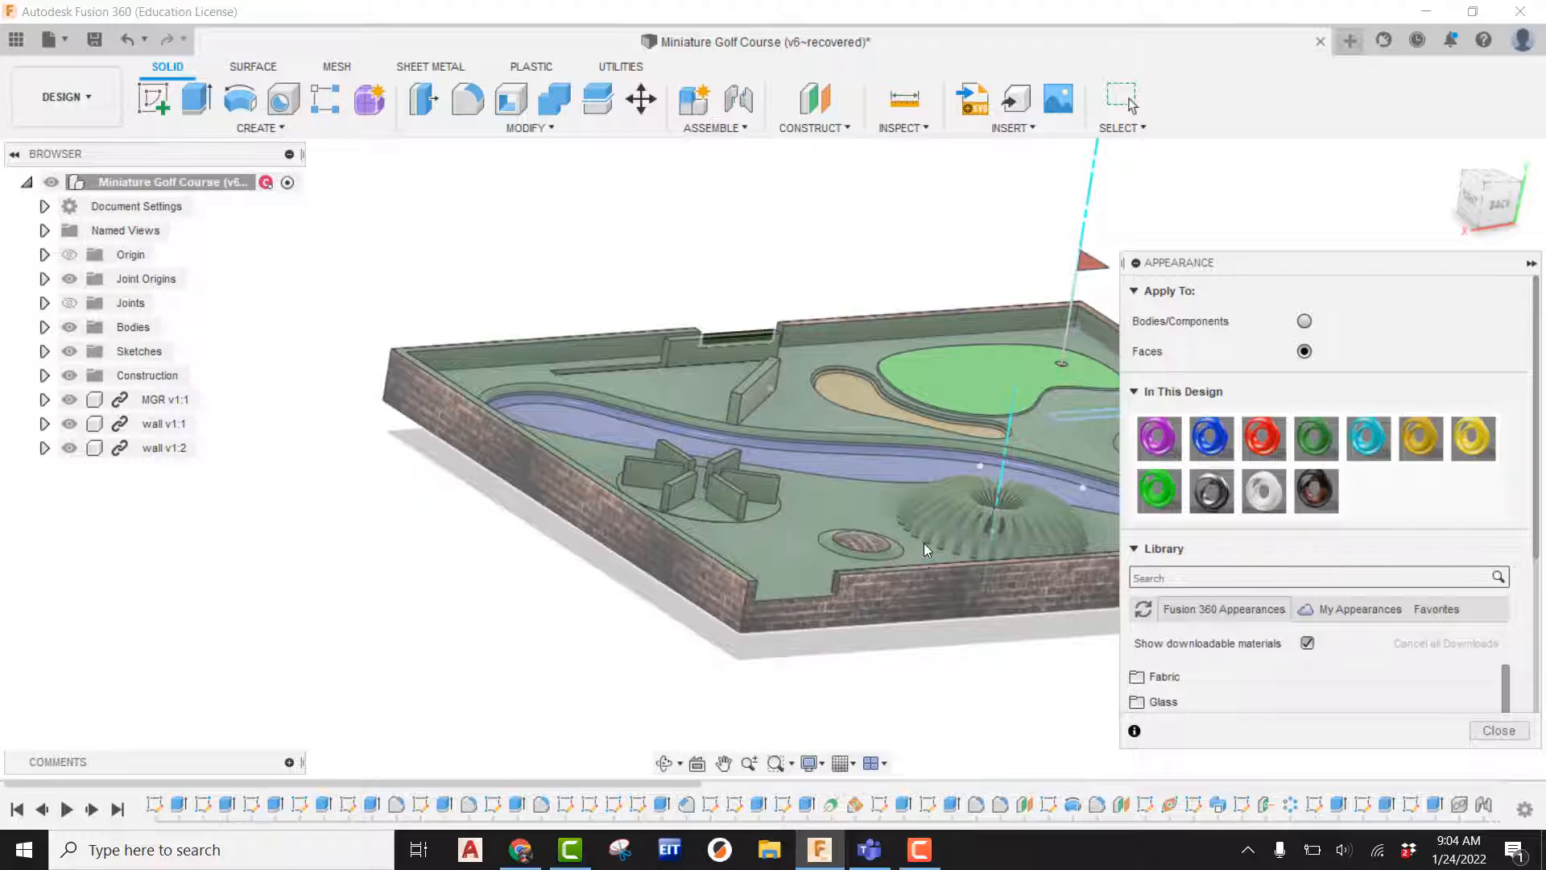
scroll(728, 486, down, 1)
shift+middle_drag(728, 487, 874, 528)
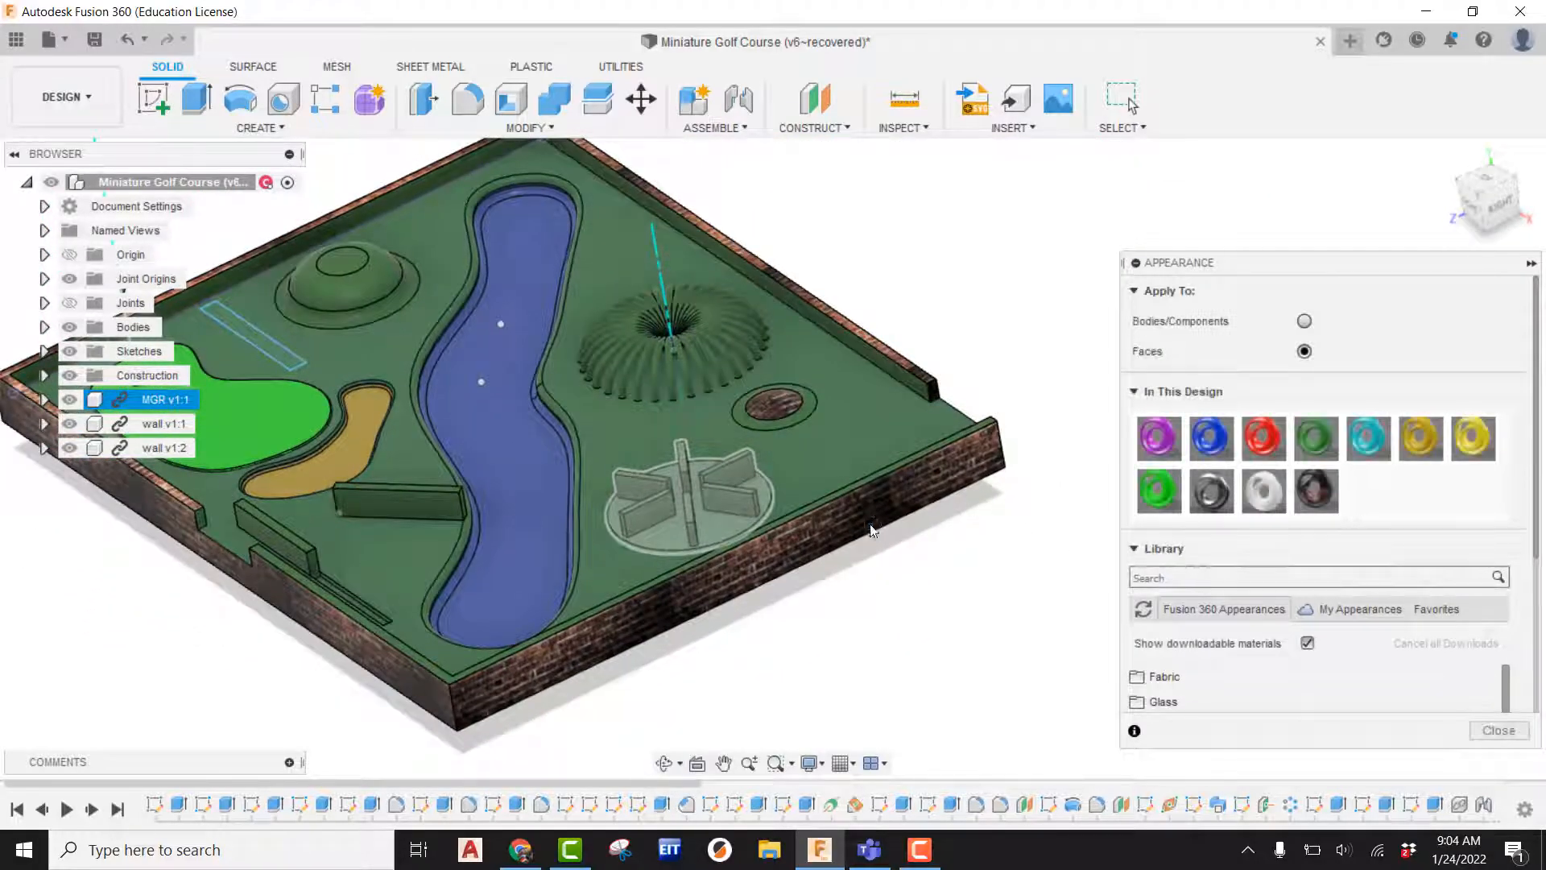